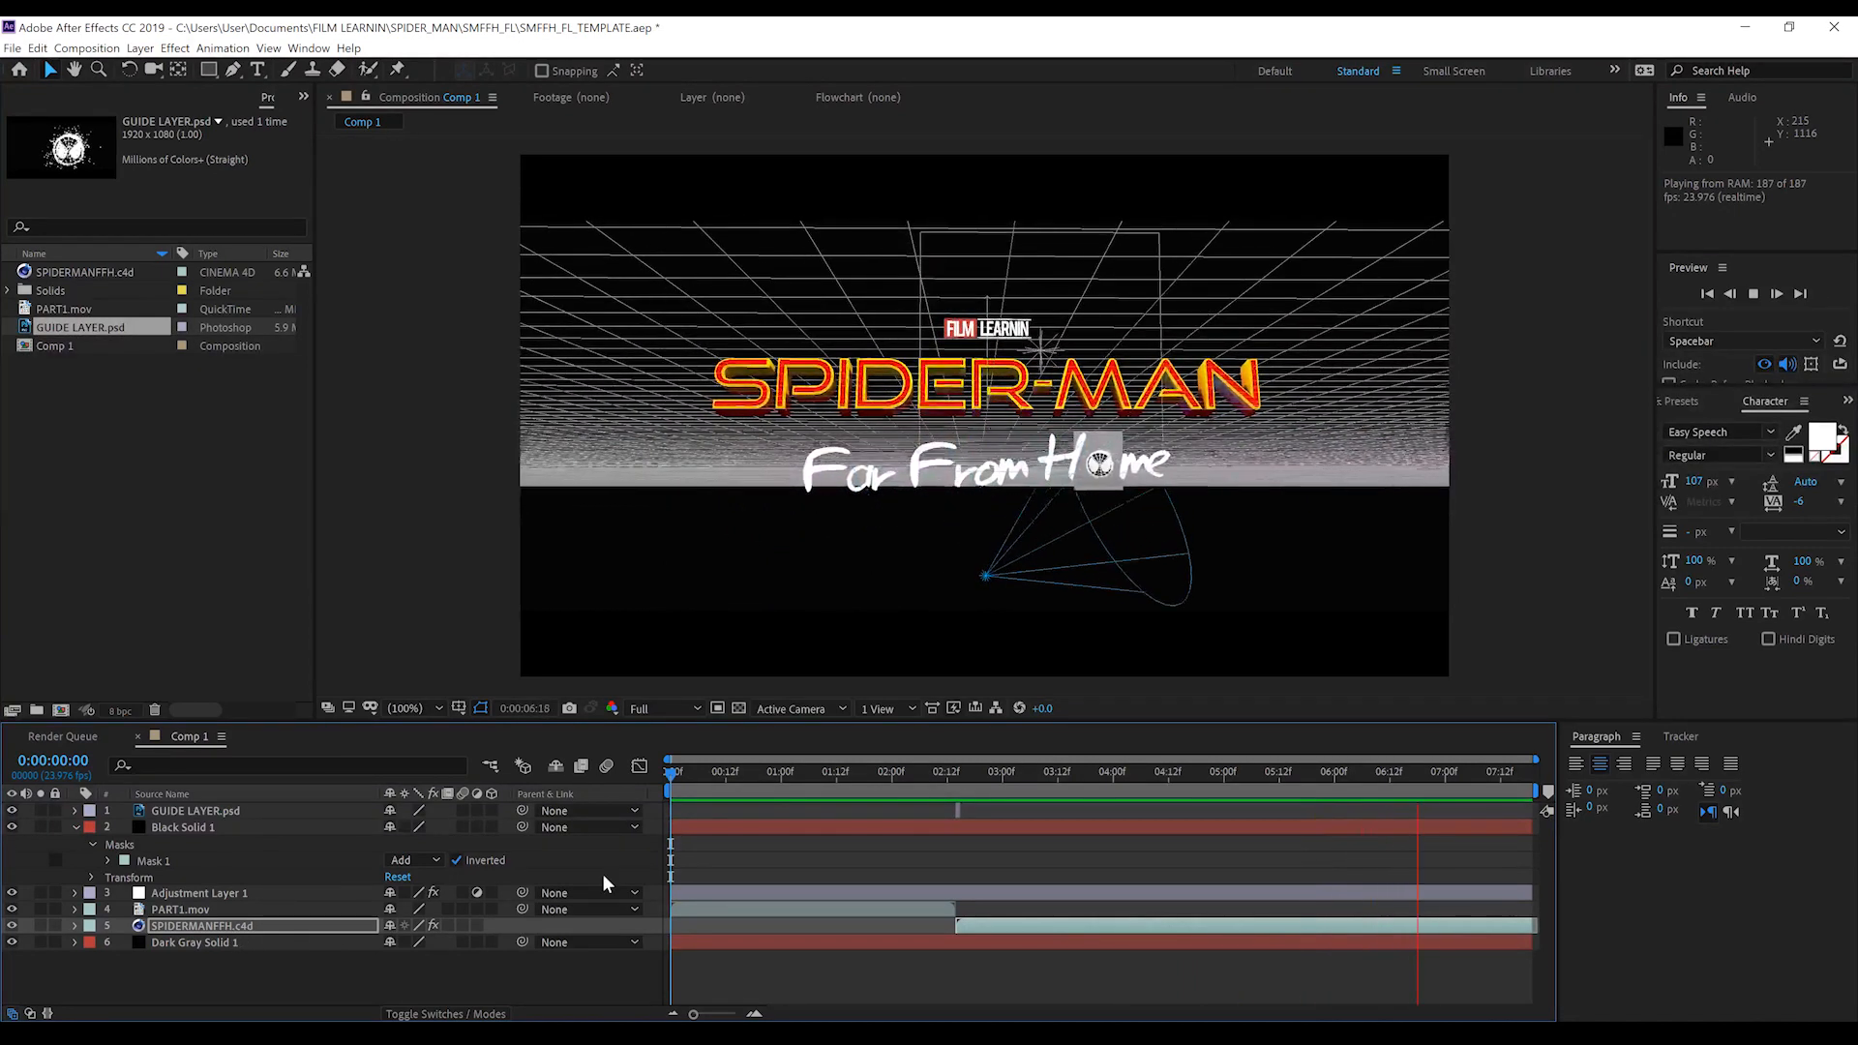
- Stop the preview and open the original of the SPIDERMANFFH.c4d footage for editing in Cinema 4D
key("space")
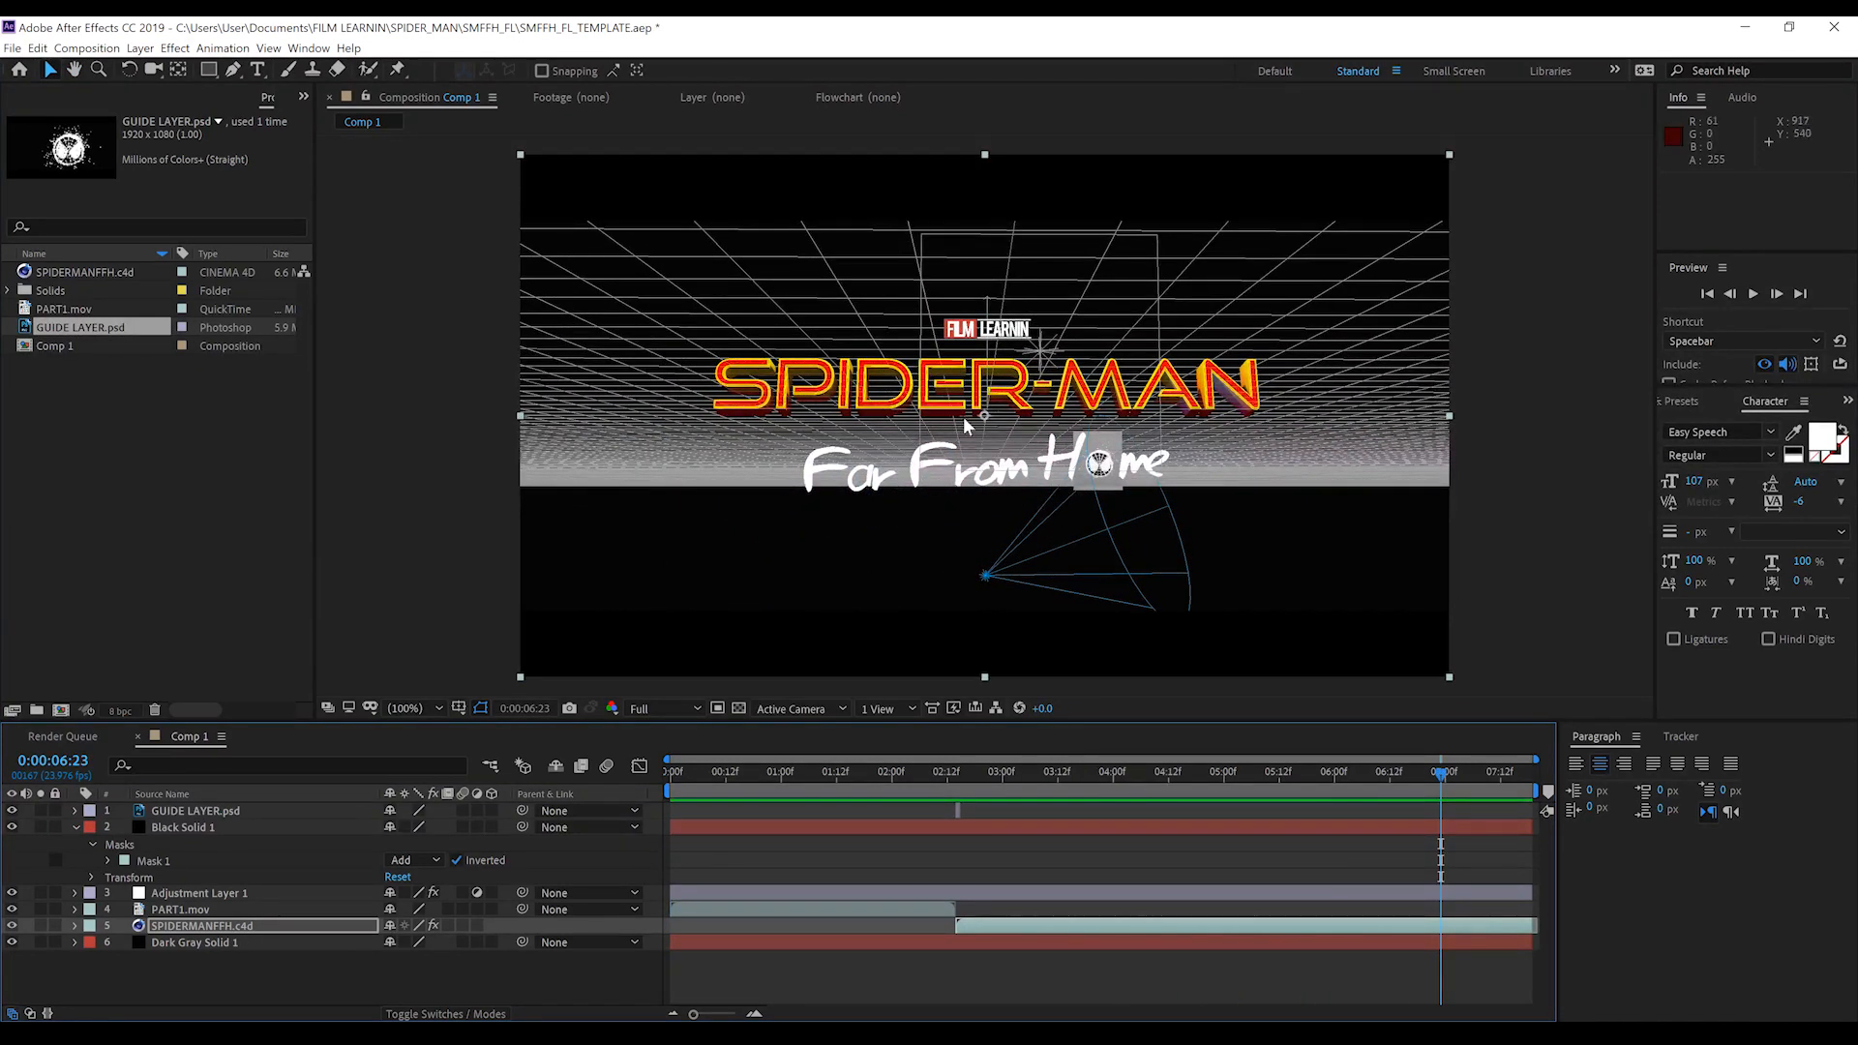
left_click(97, 274)
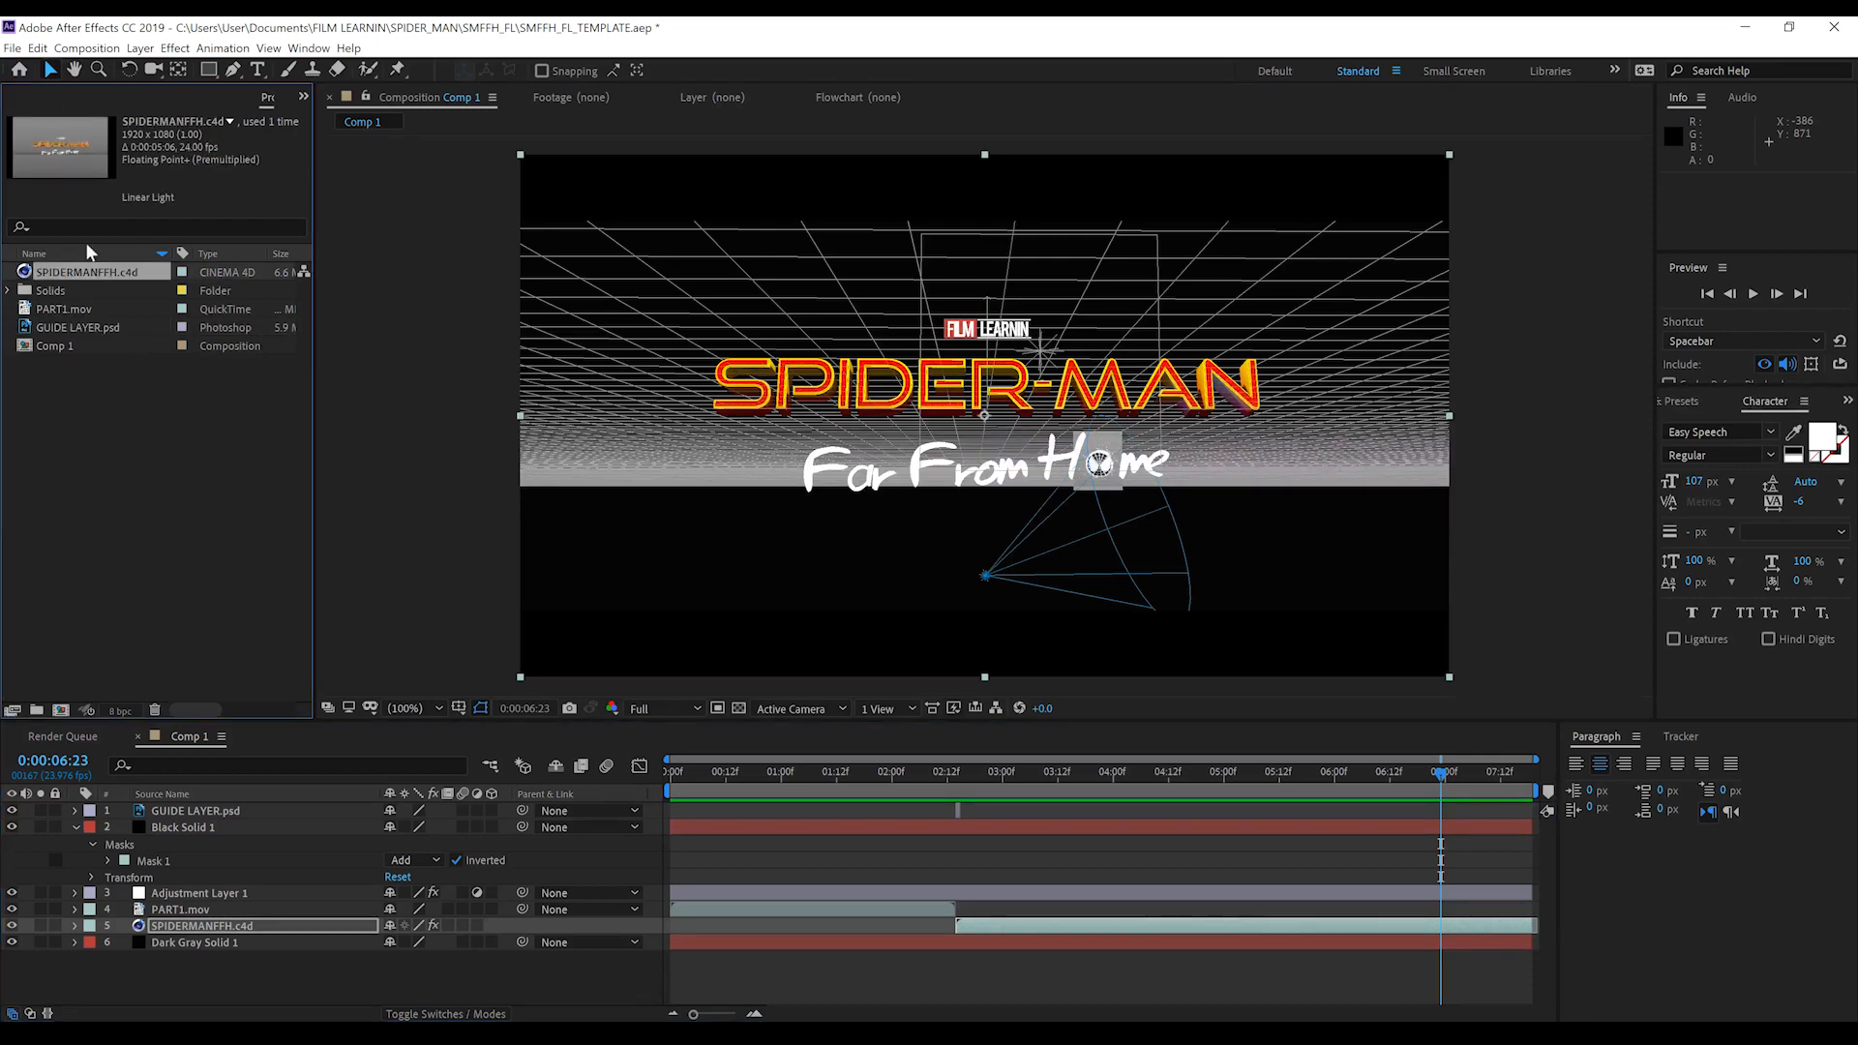
left_click(38, 48)
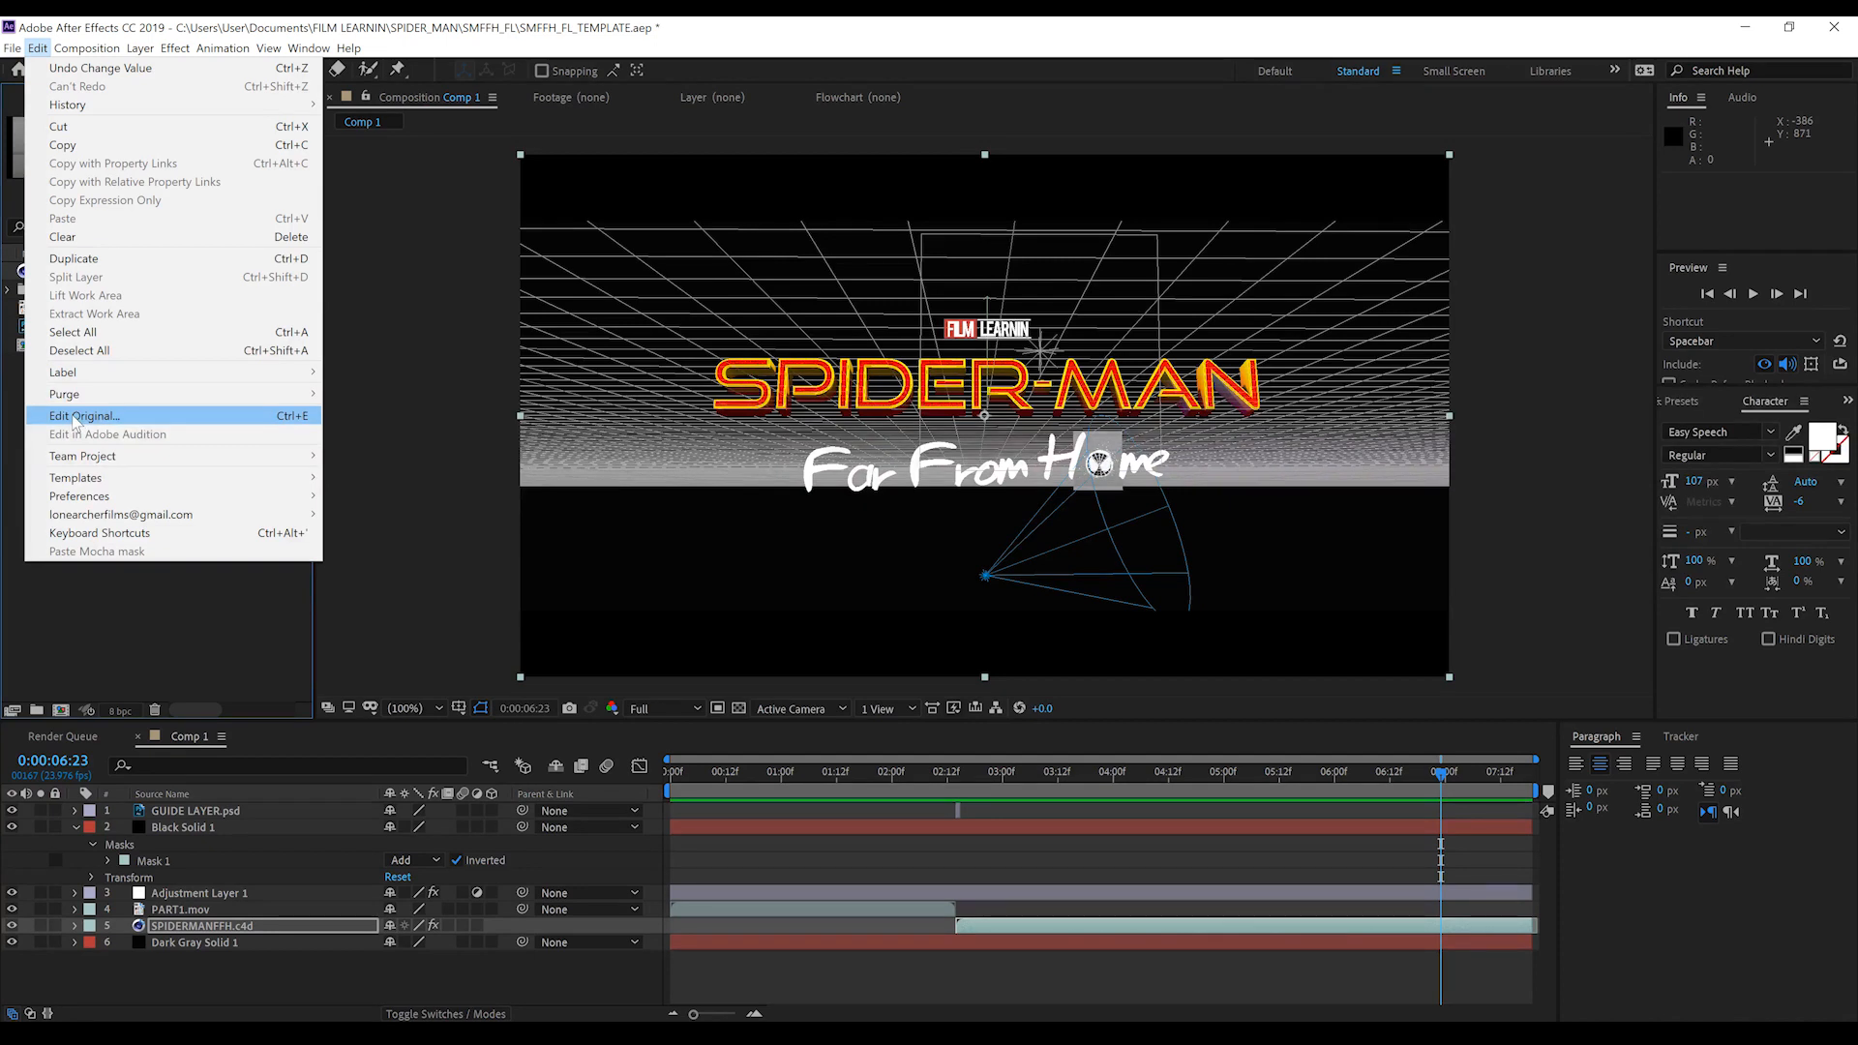
left_click(36, 51)
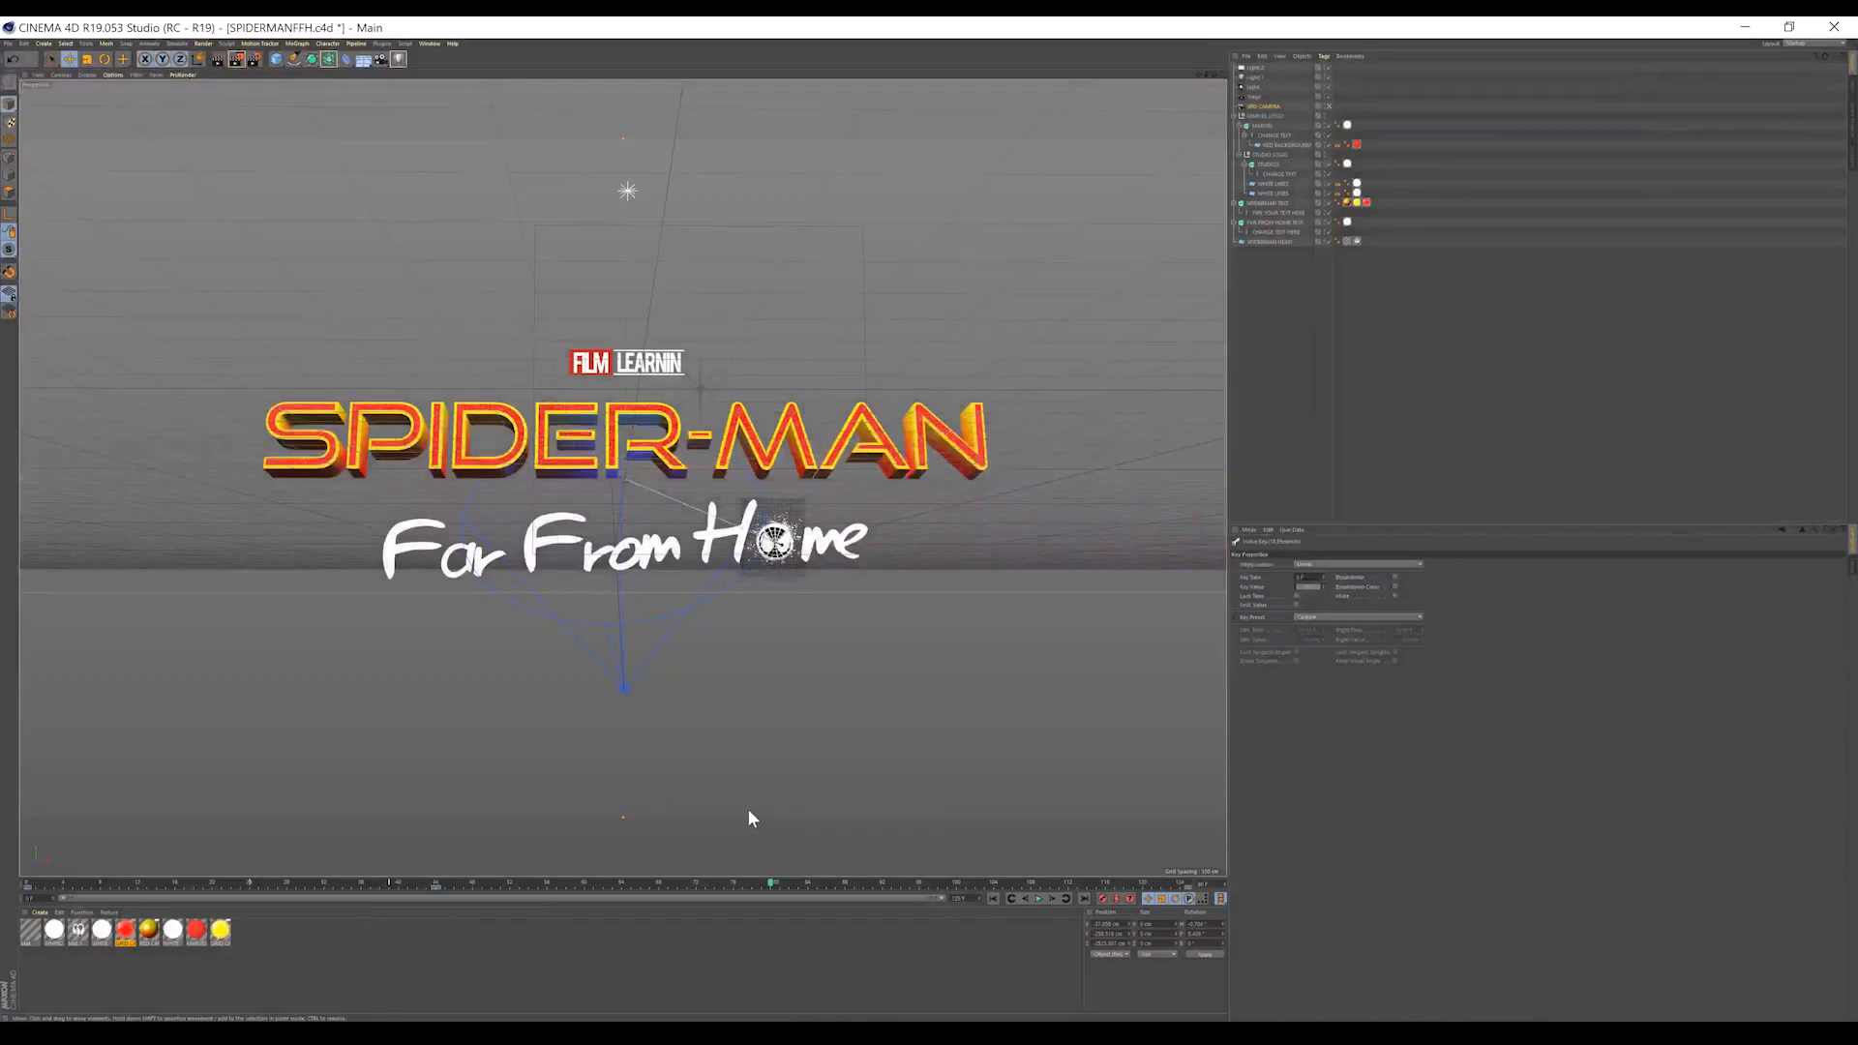
- Play back the title animation in the scene and stop it near the end
left_click(1036, 897)
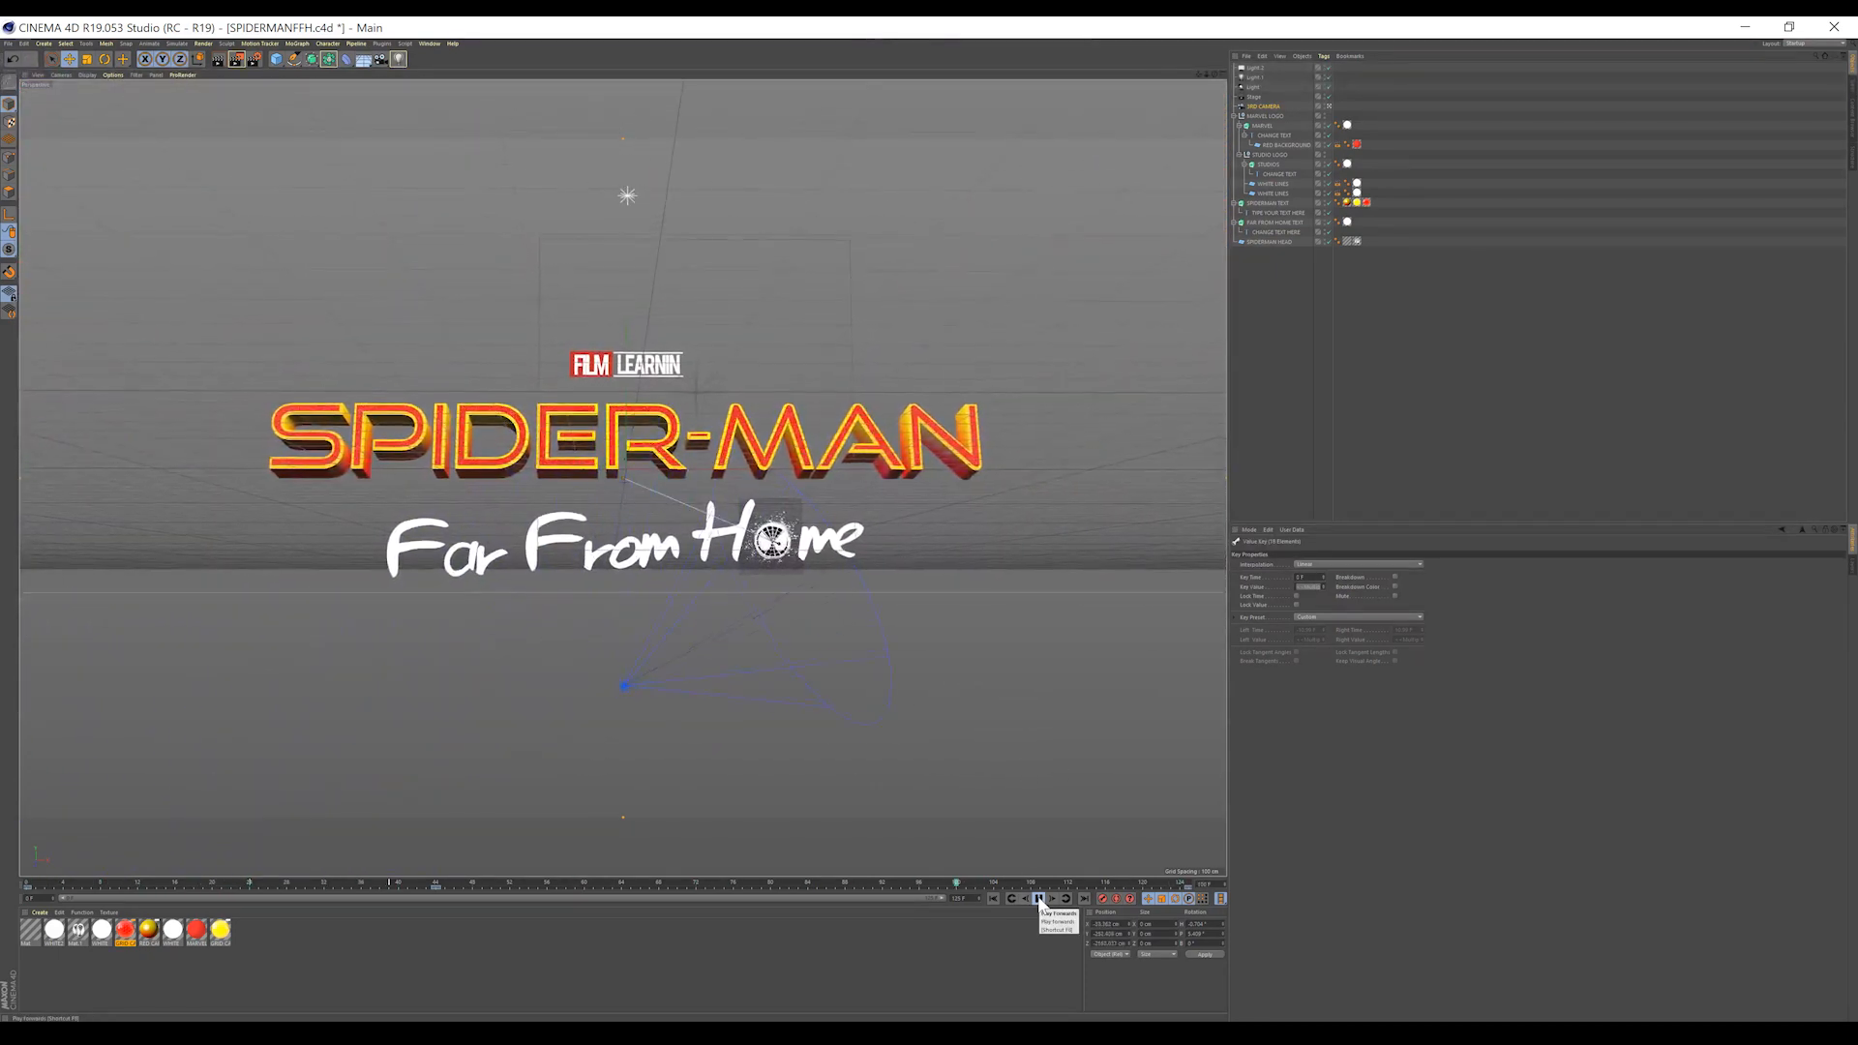
left_click(1039, 899)
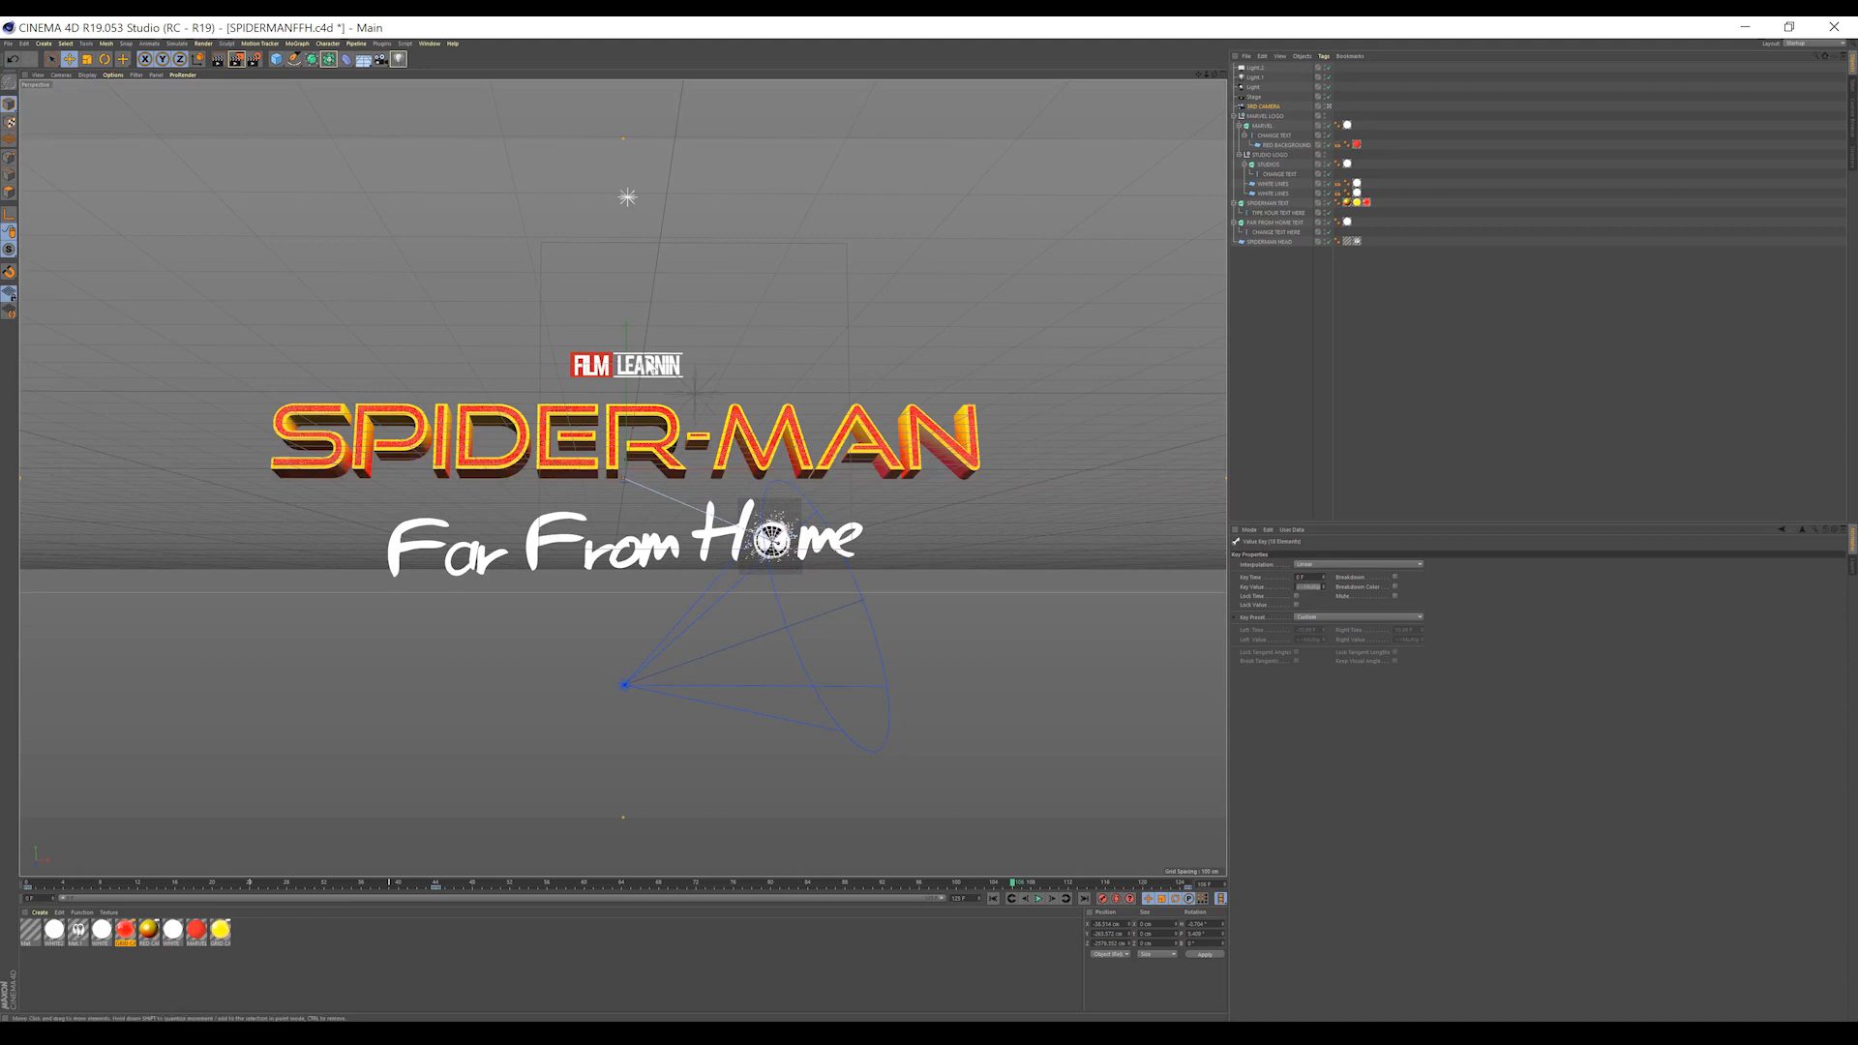
- Change the text object for FILM in the small upper logo to MARVEL
left_click(1234, 115)
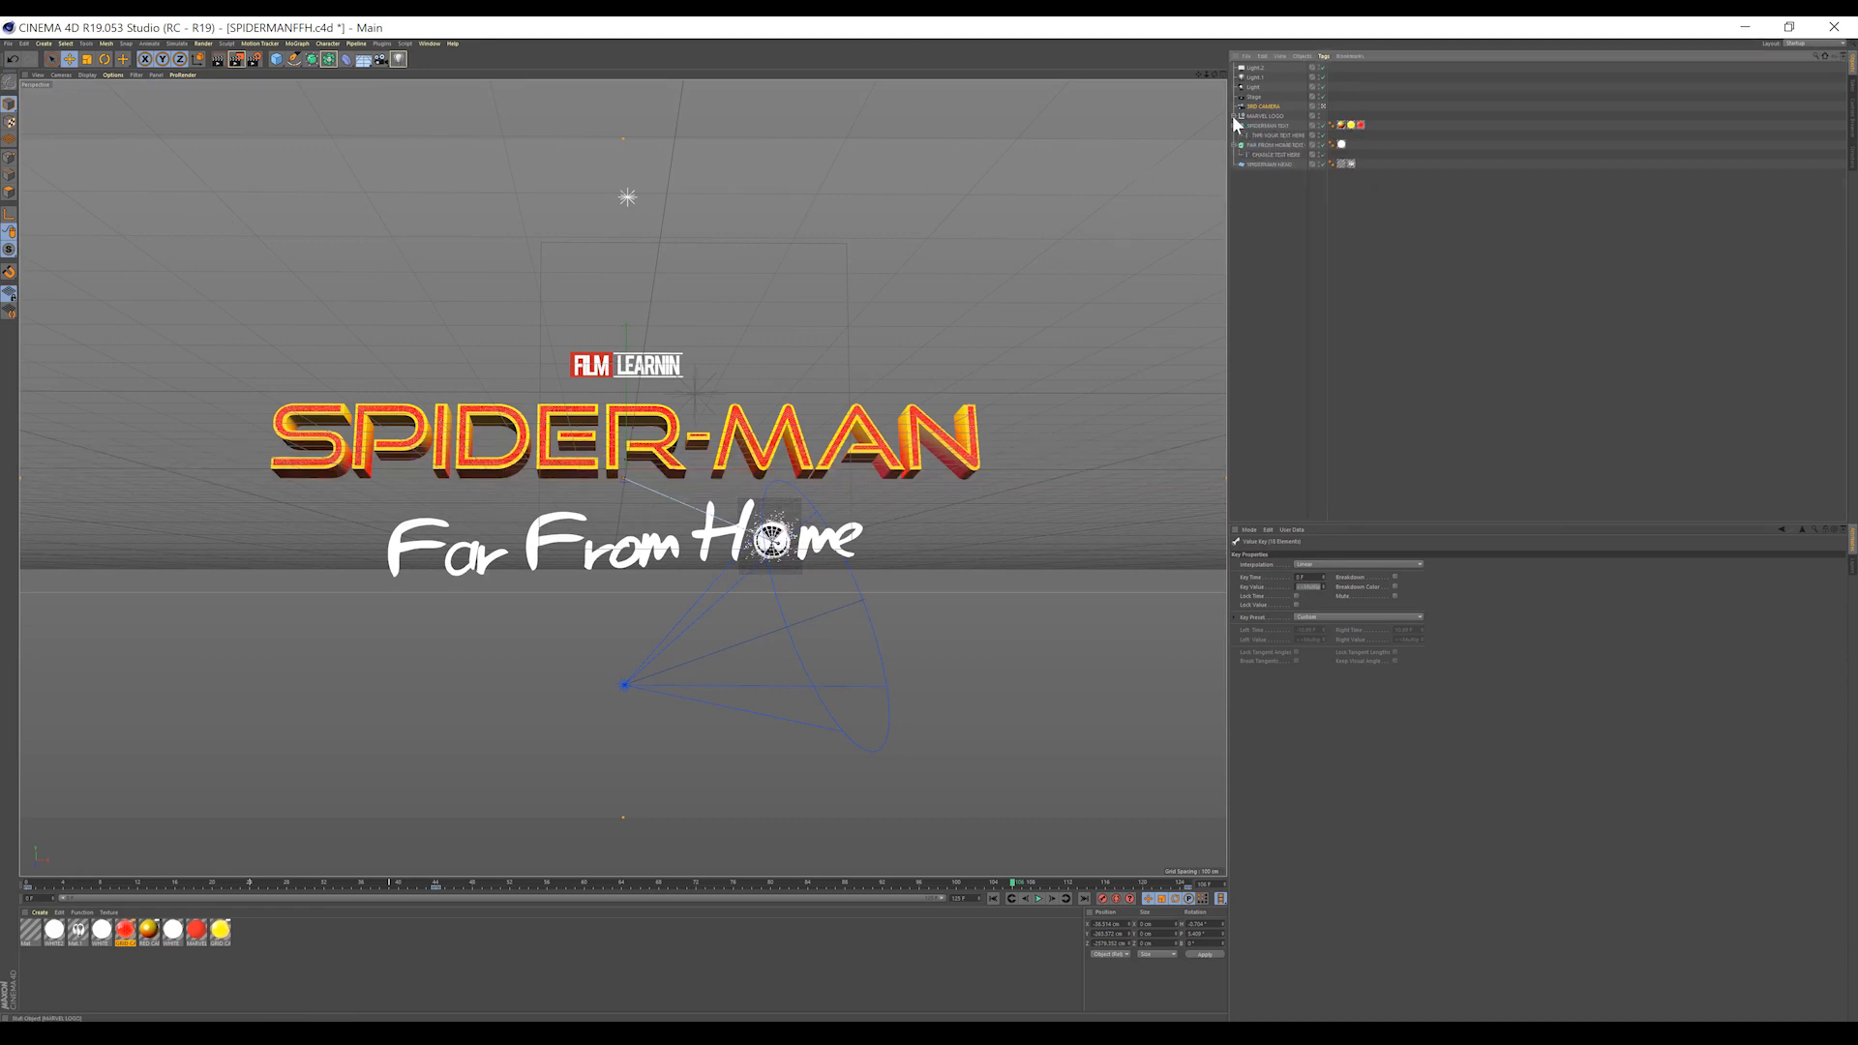
left_click(1234, 115)
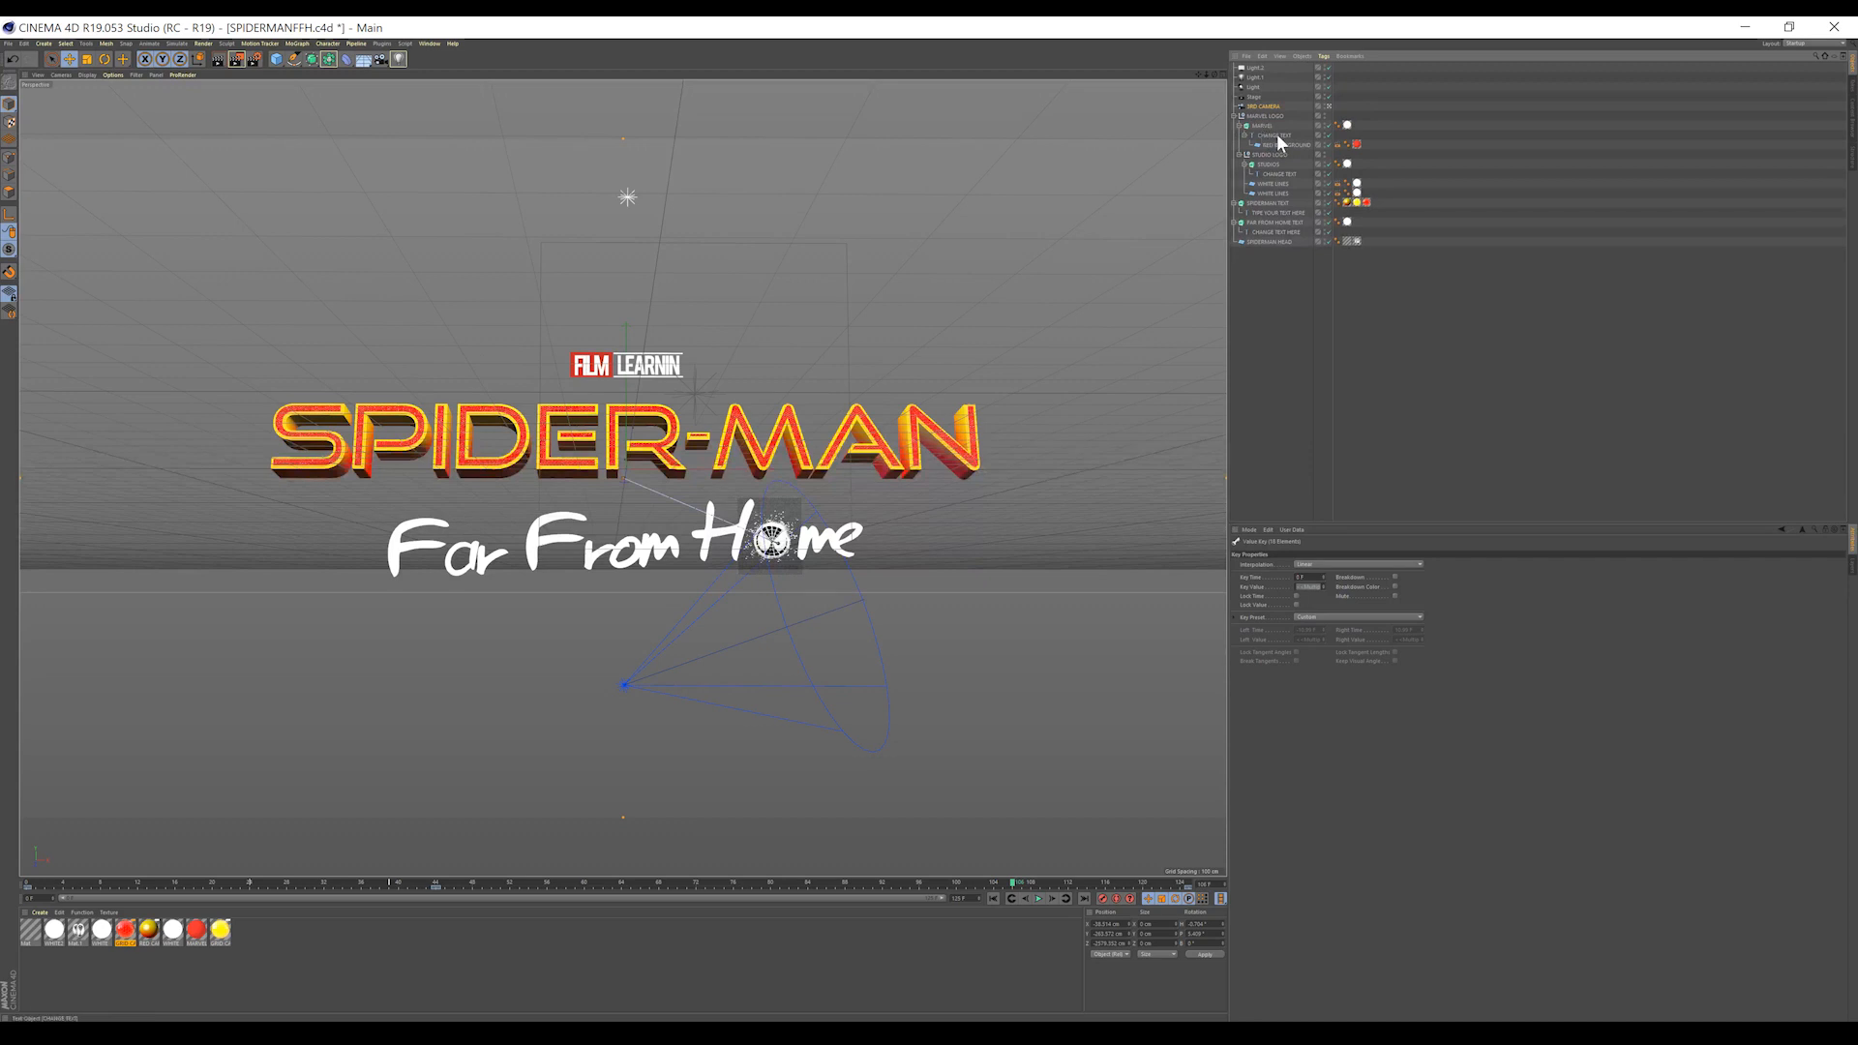
left_click(1277, 136)
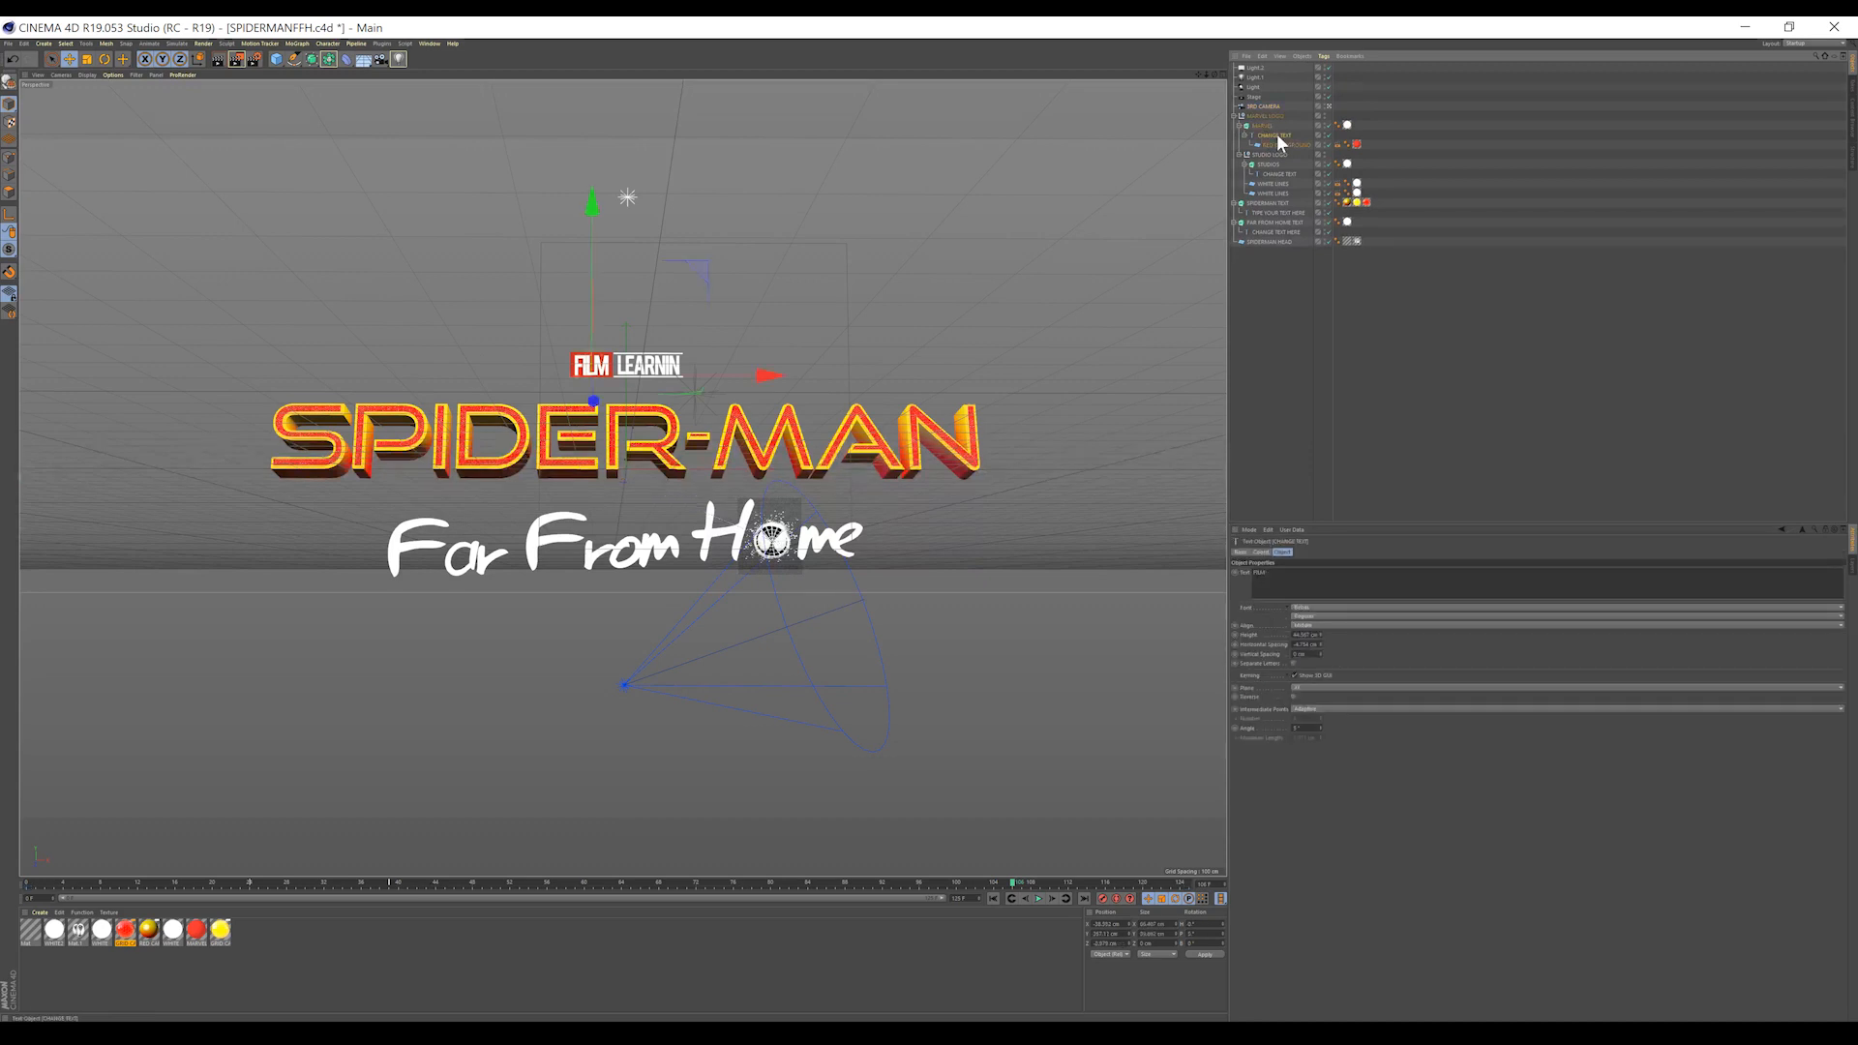
double_click(1282, 571)
type("MA")
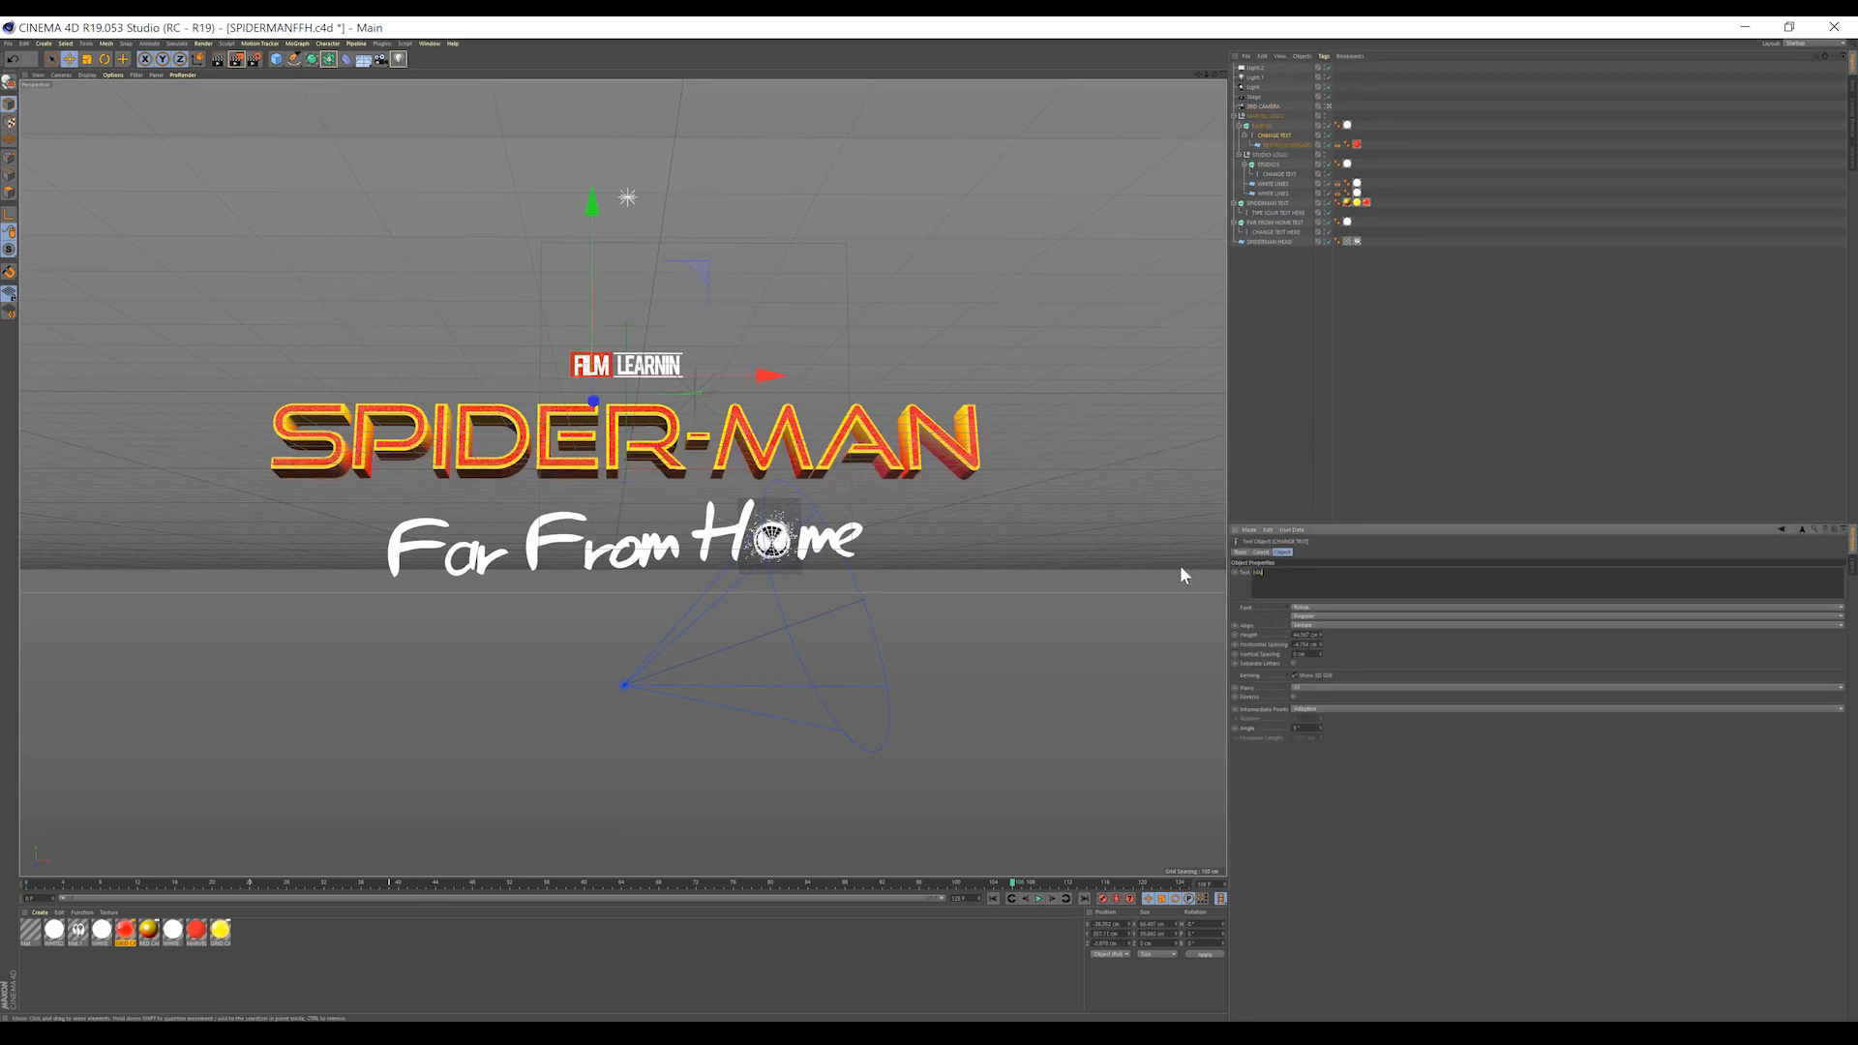
type("RVEL")
left_click(1206, 565)
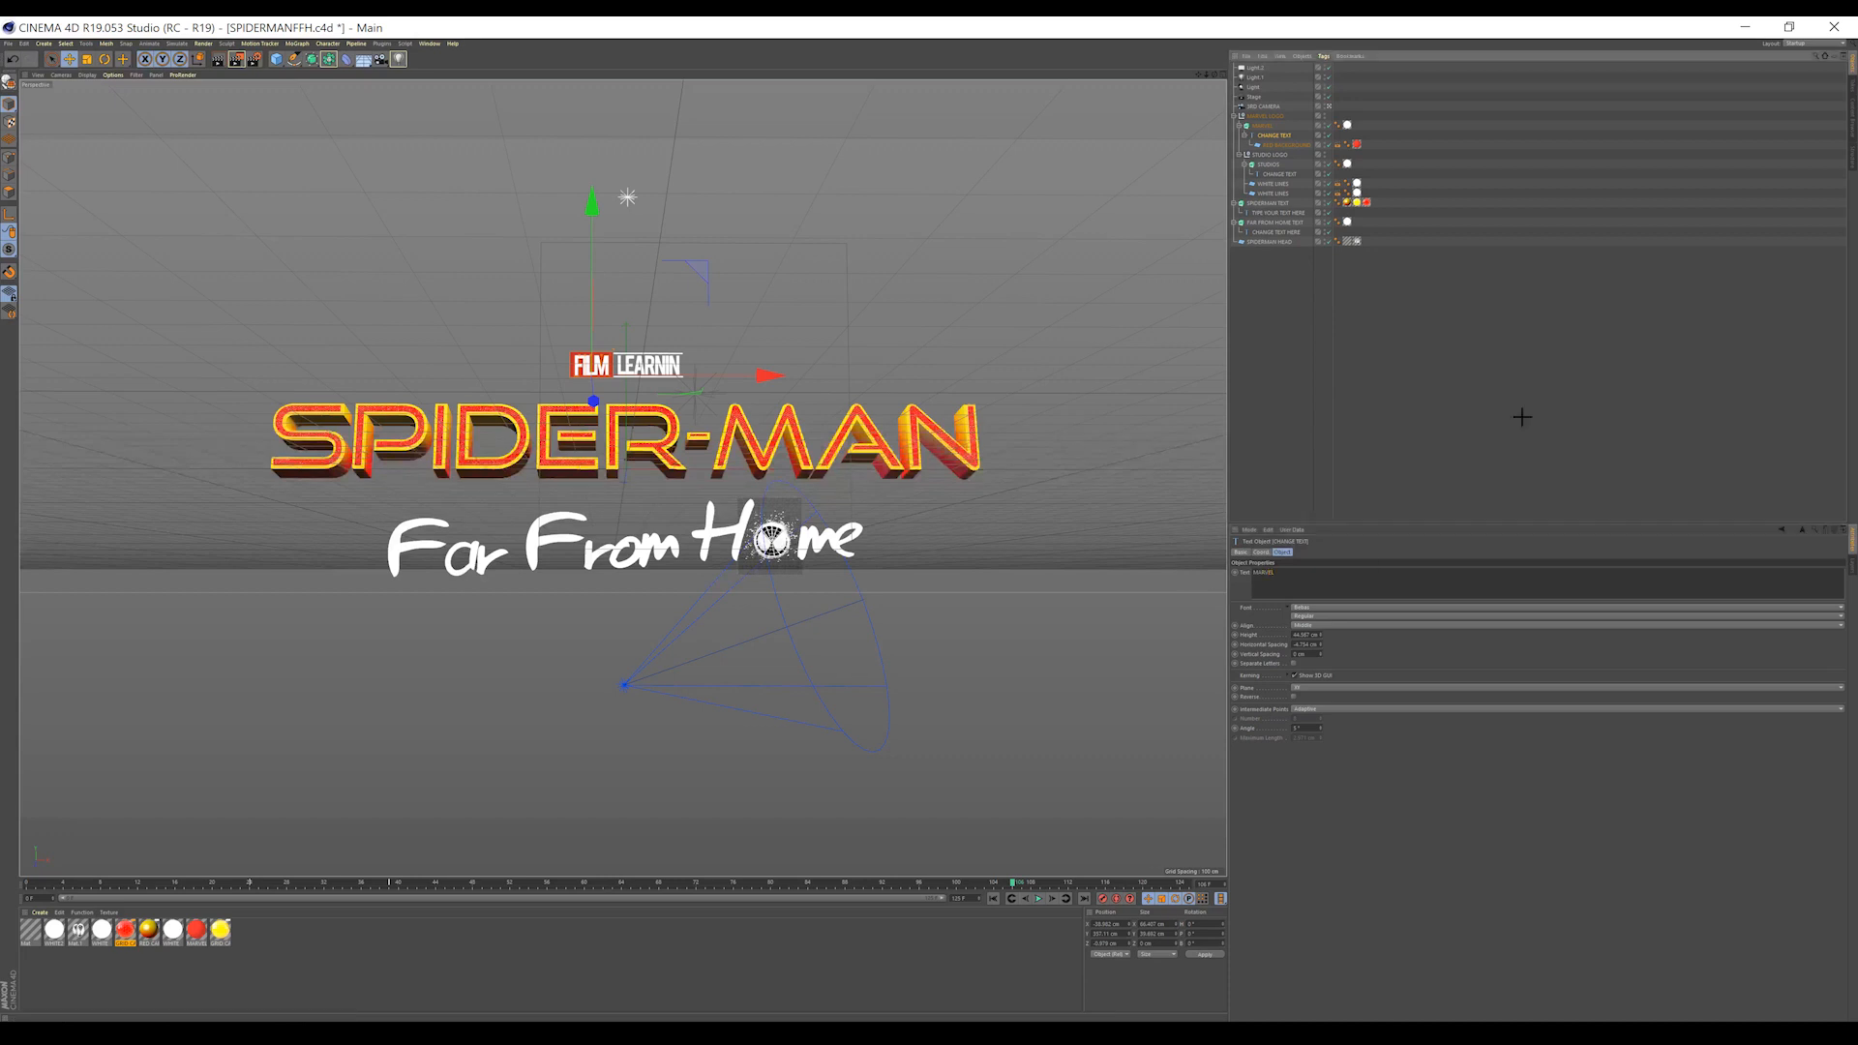
left_click(1284, 135)
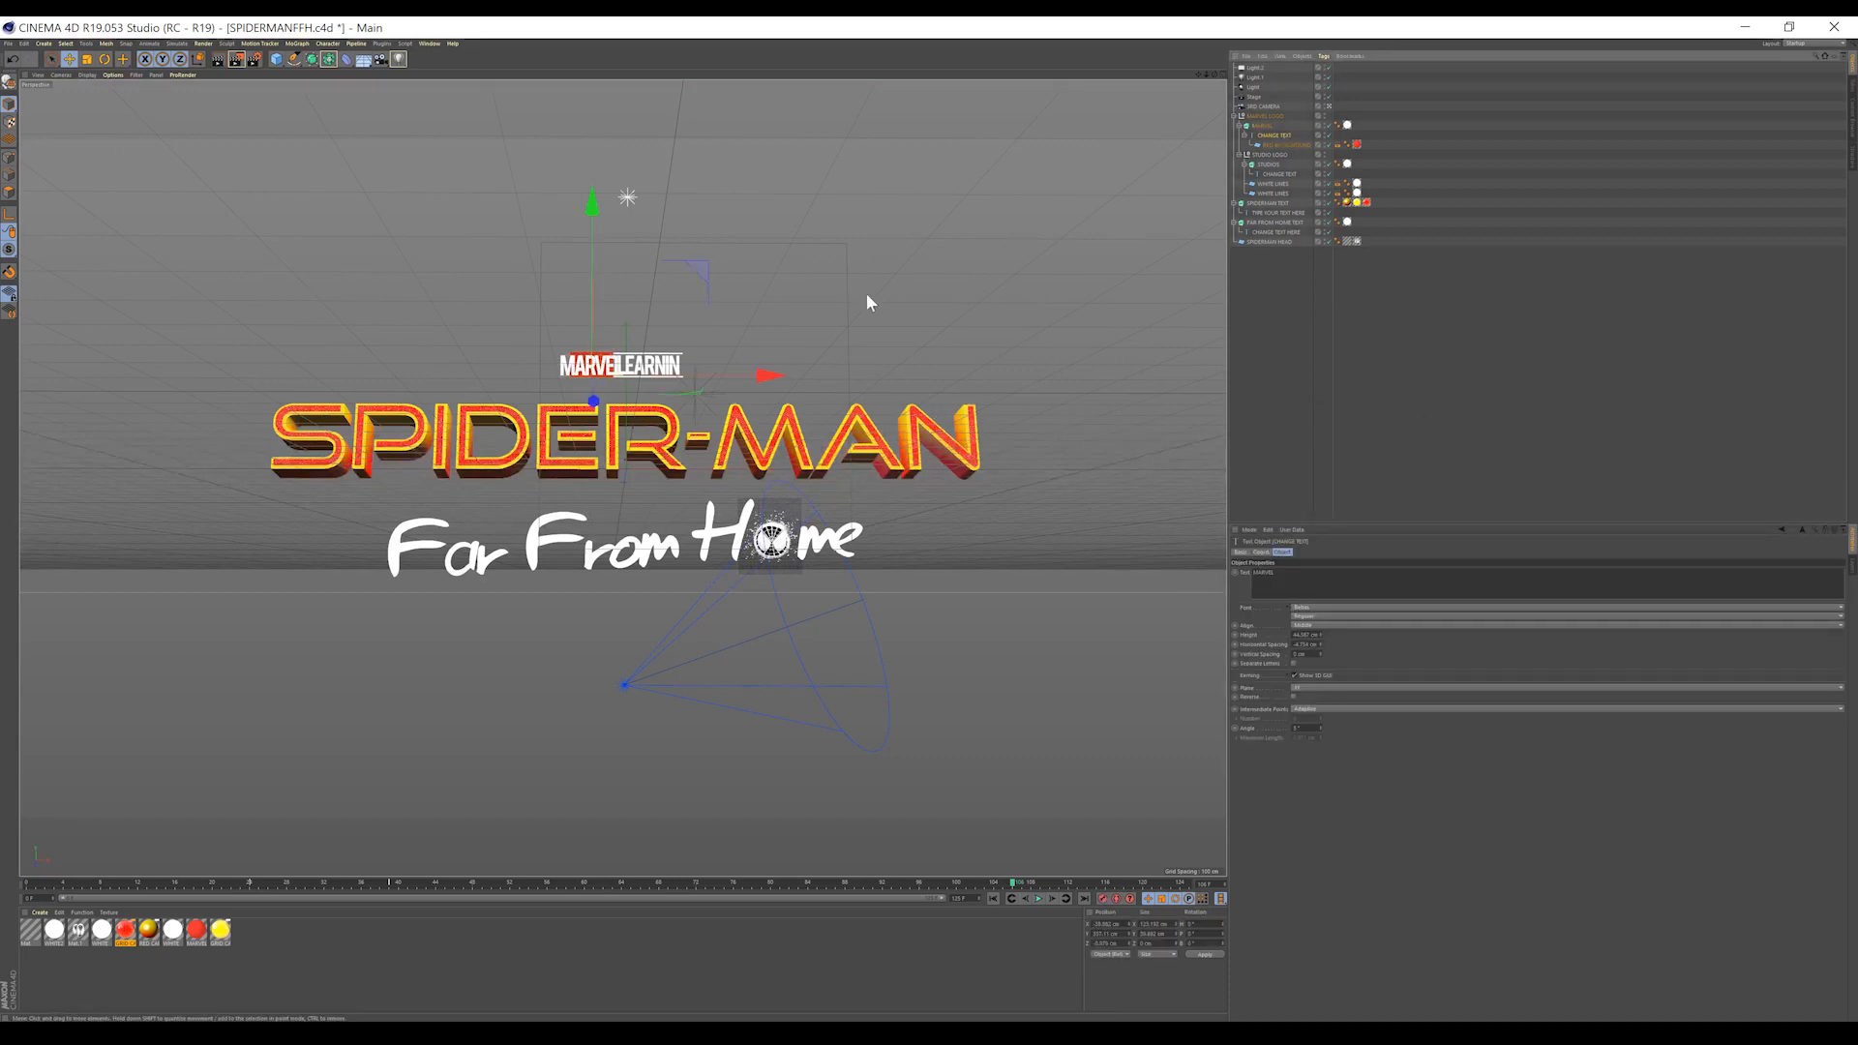
- Shift the MARVEL text clear of the word LEARNIN, and widen and align the red background plane to fit behind it
left_click_drag(768, 378, 770, 378)
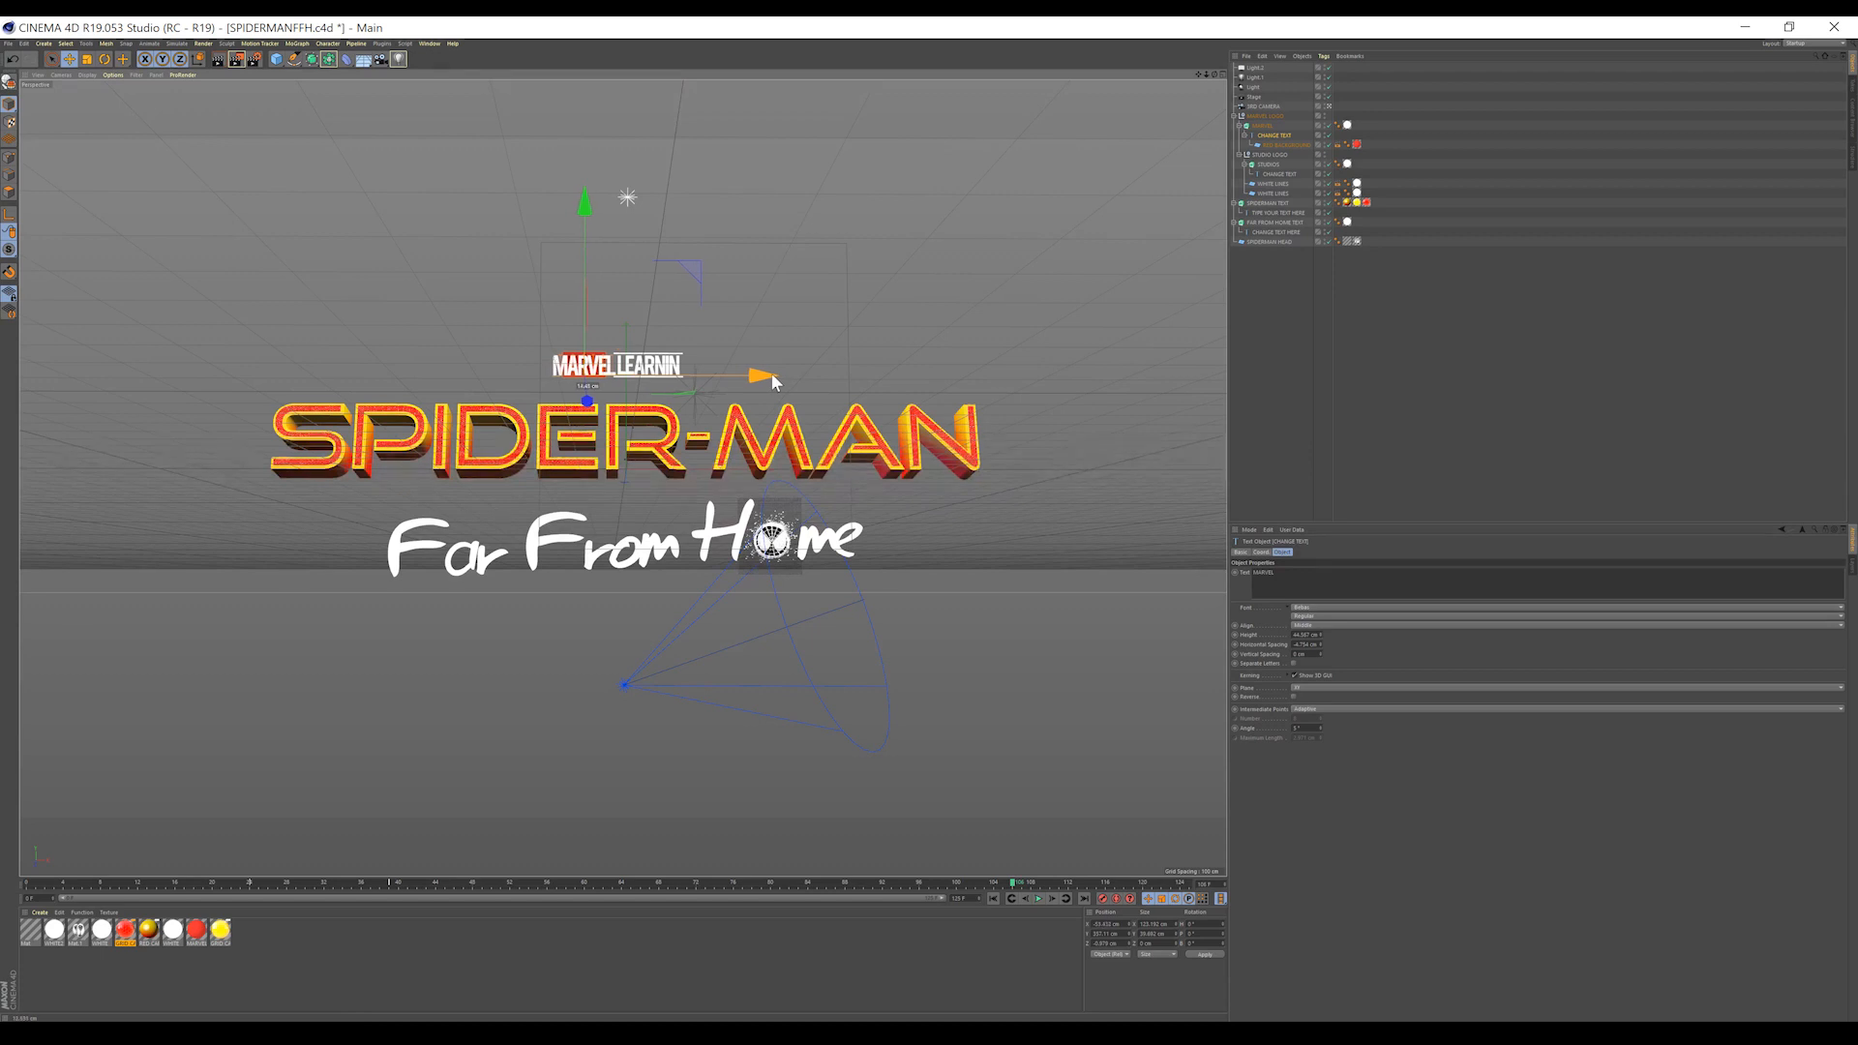
left_click(1291, 143)
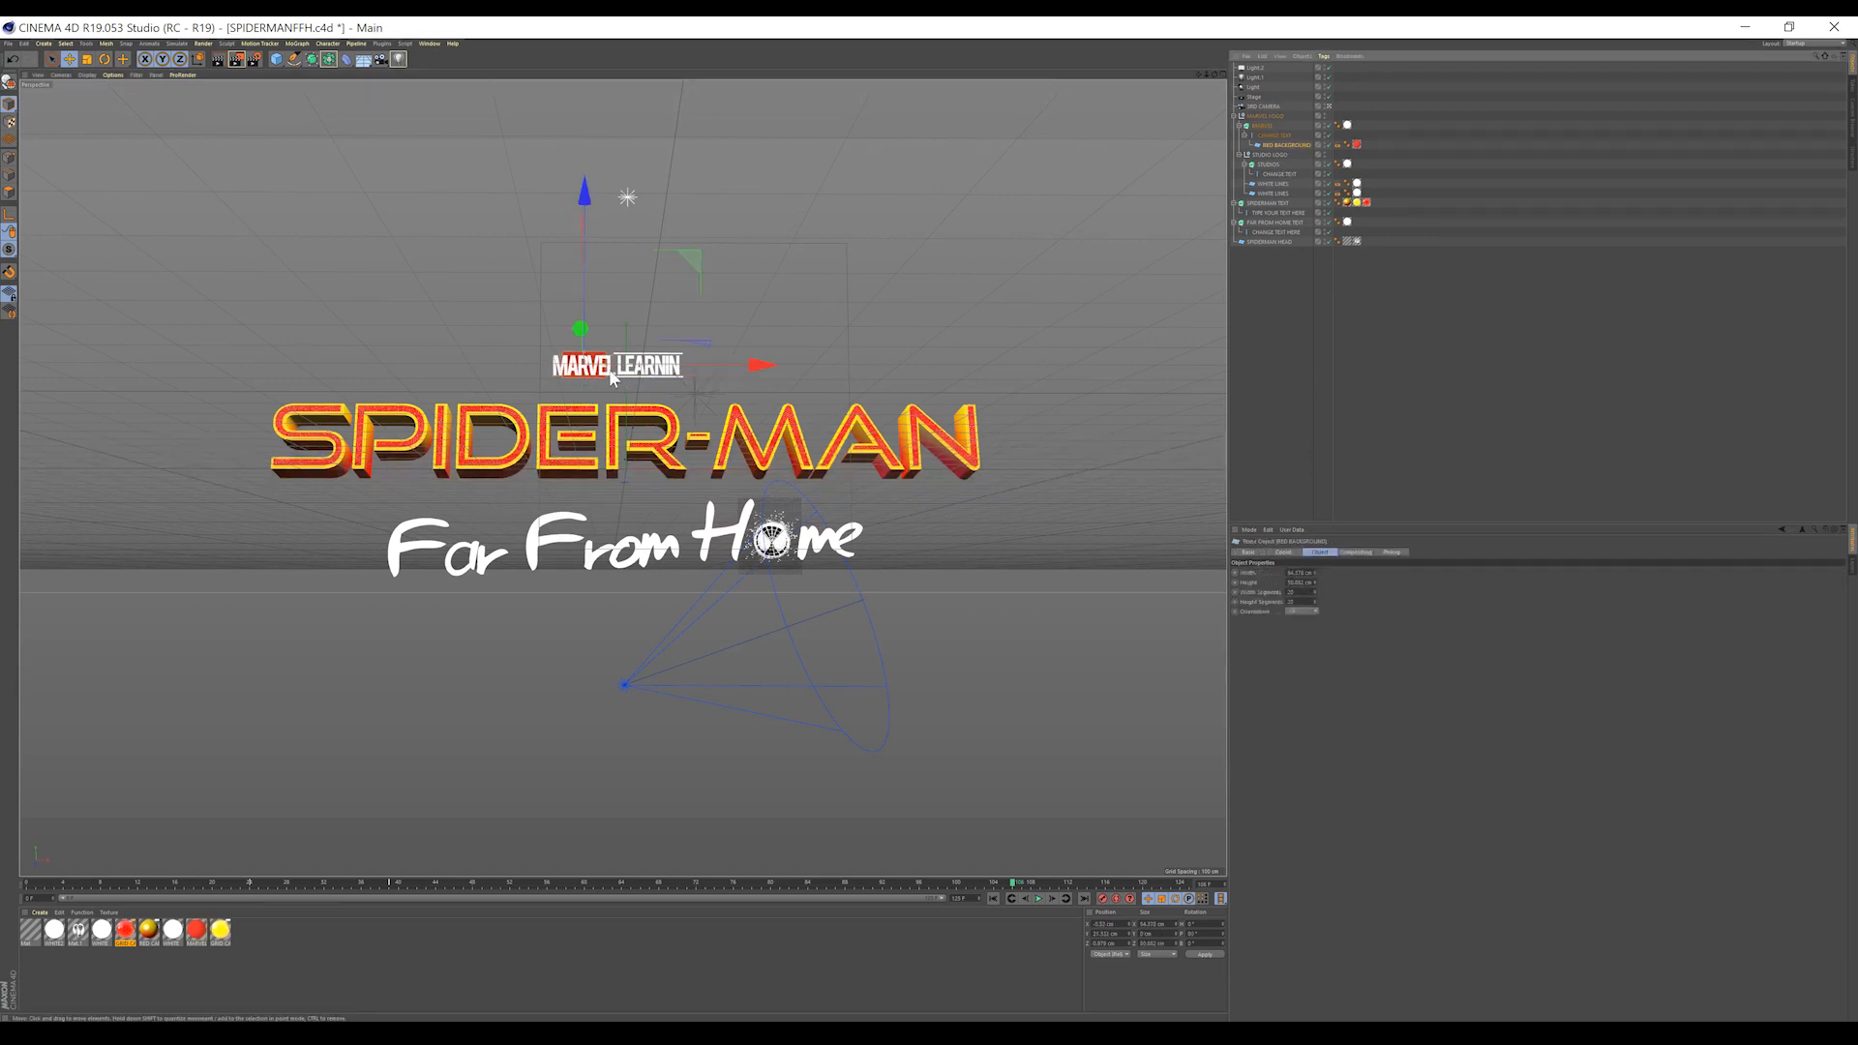
left_click_drag(606, 366, 620, 372)
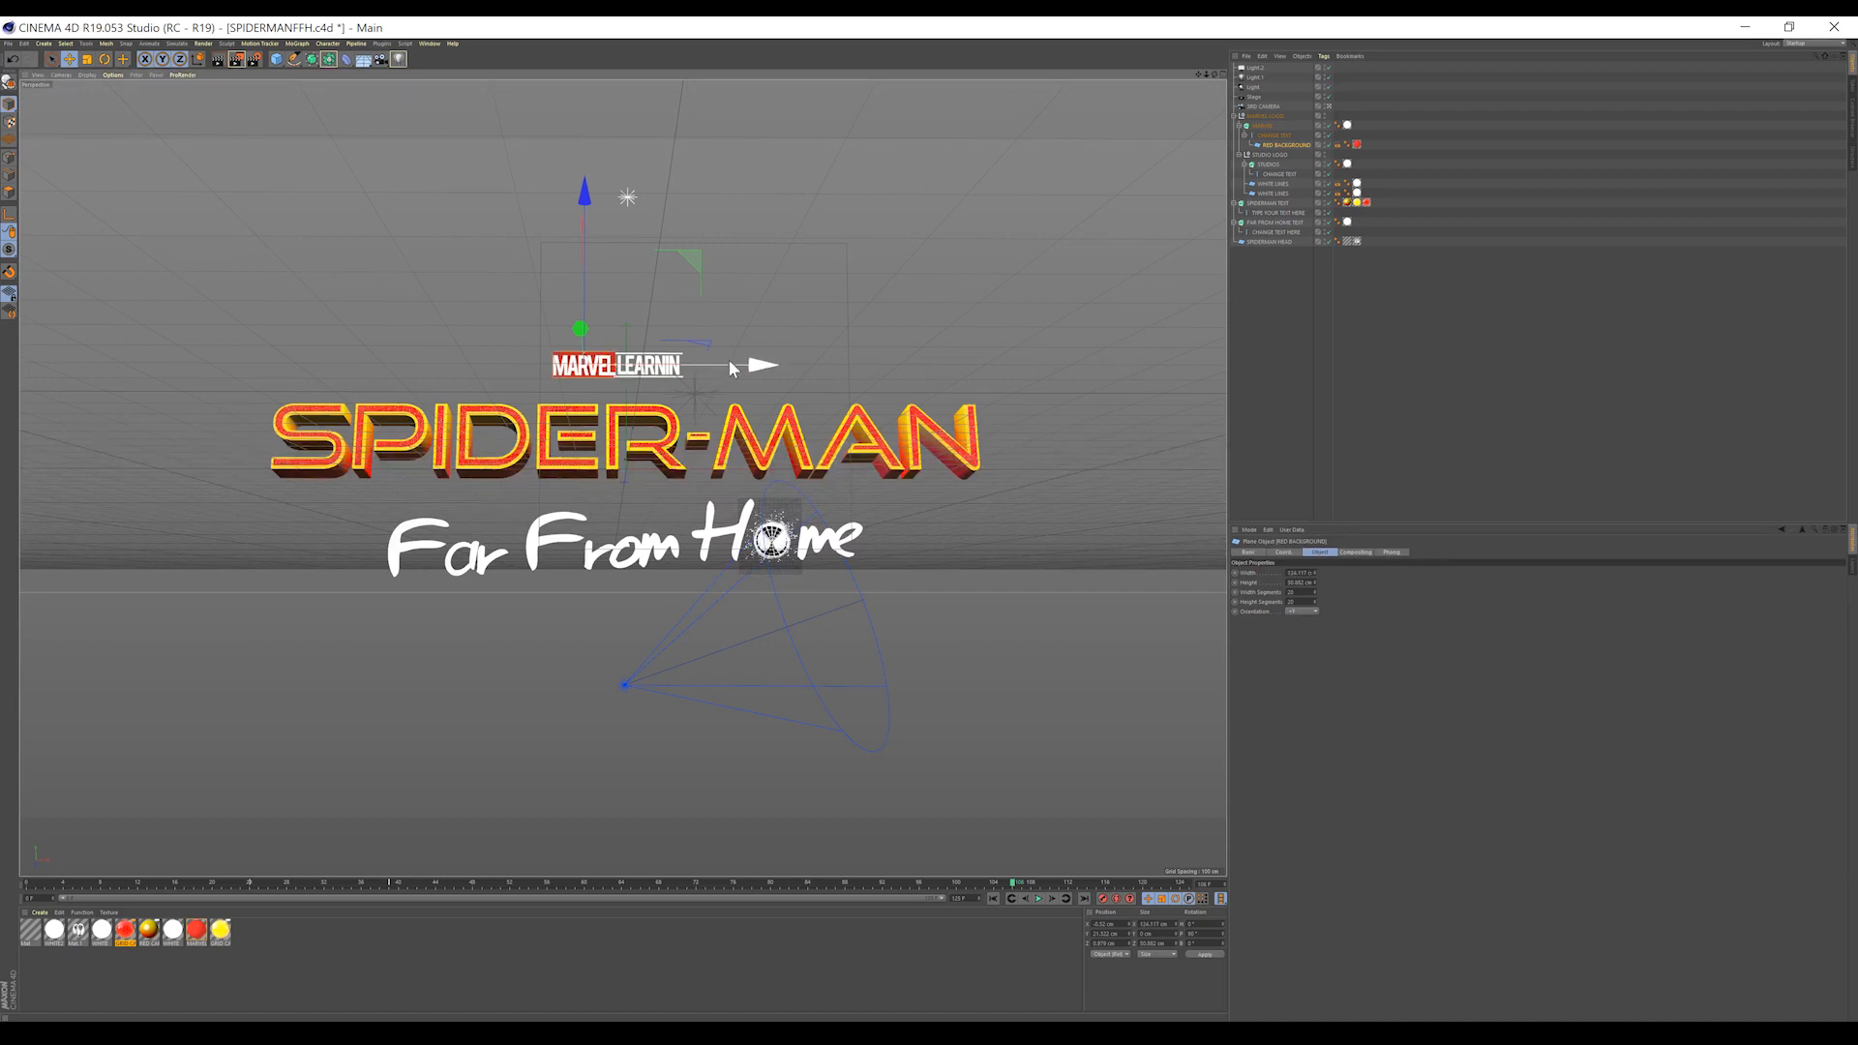
left_click_drag(759, 366, 757, 367)
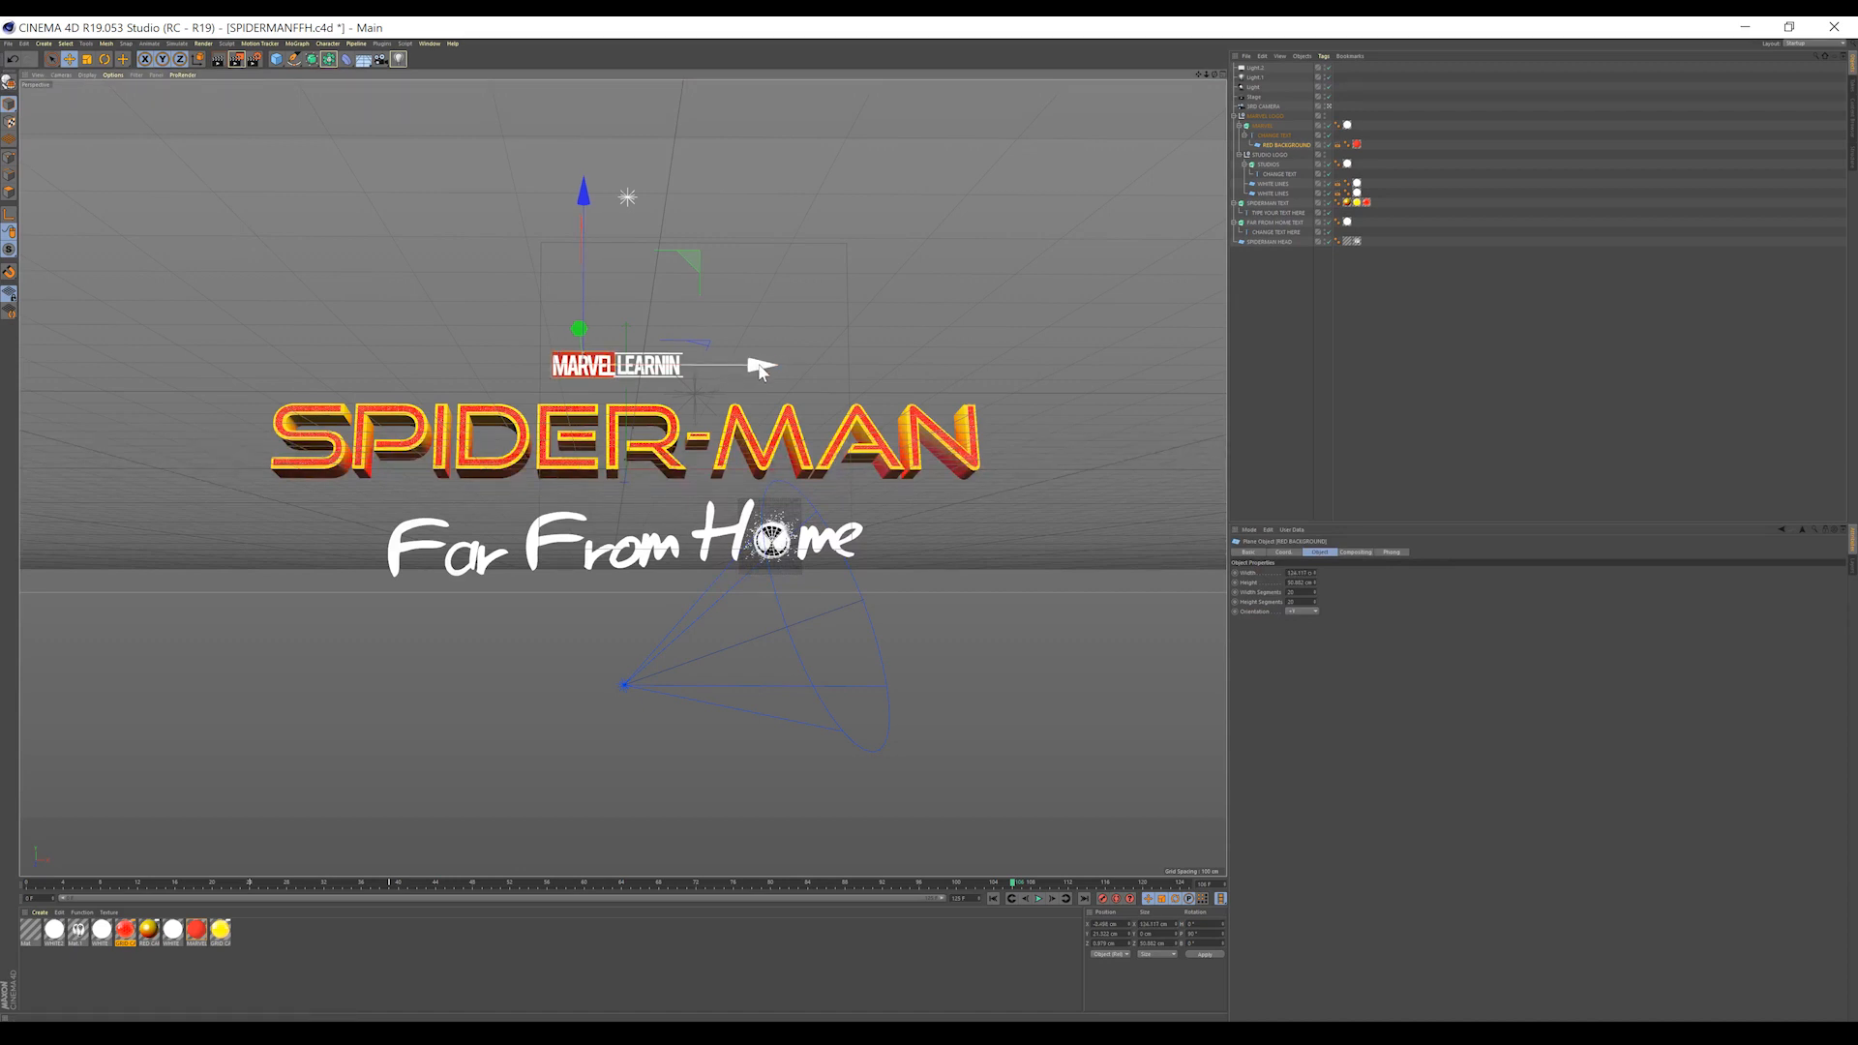
left_click(1441, 431)
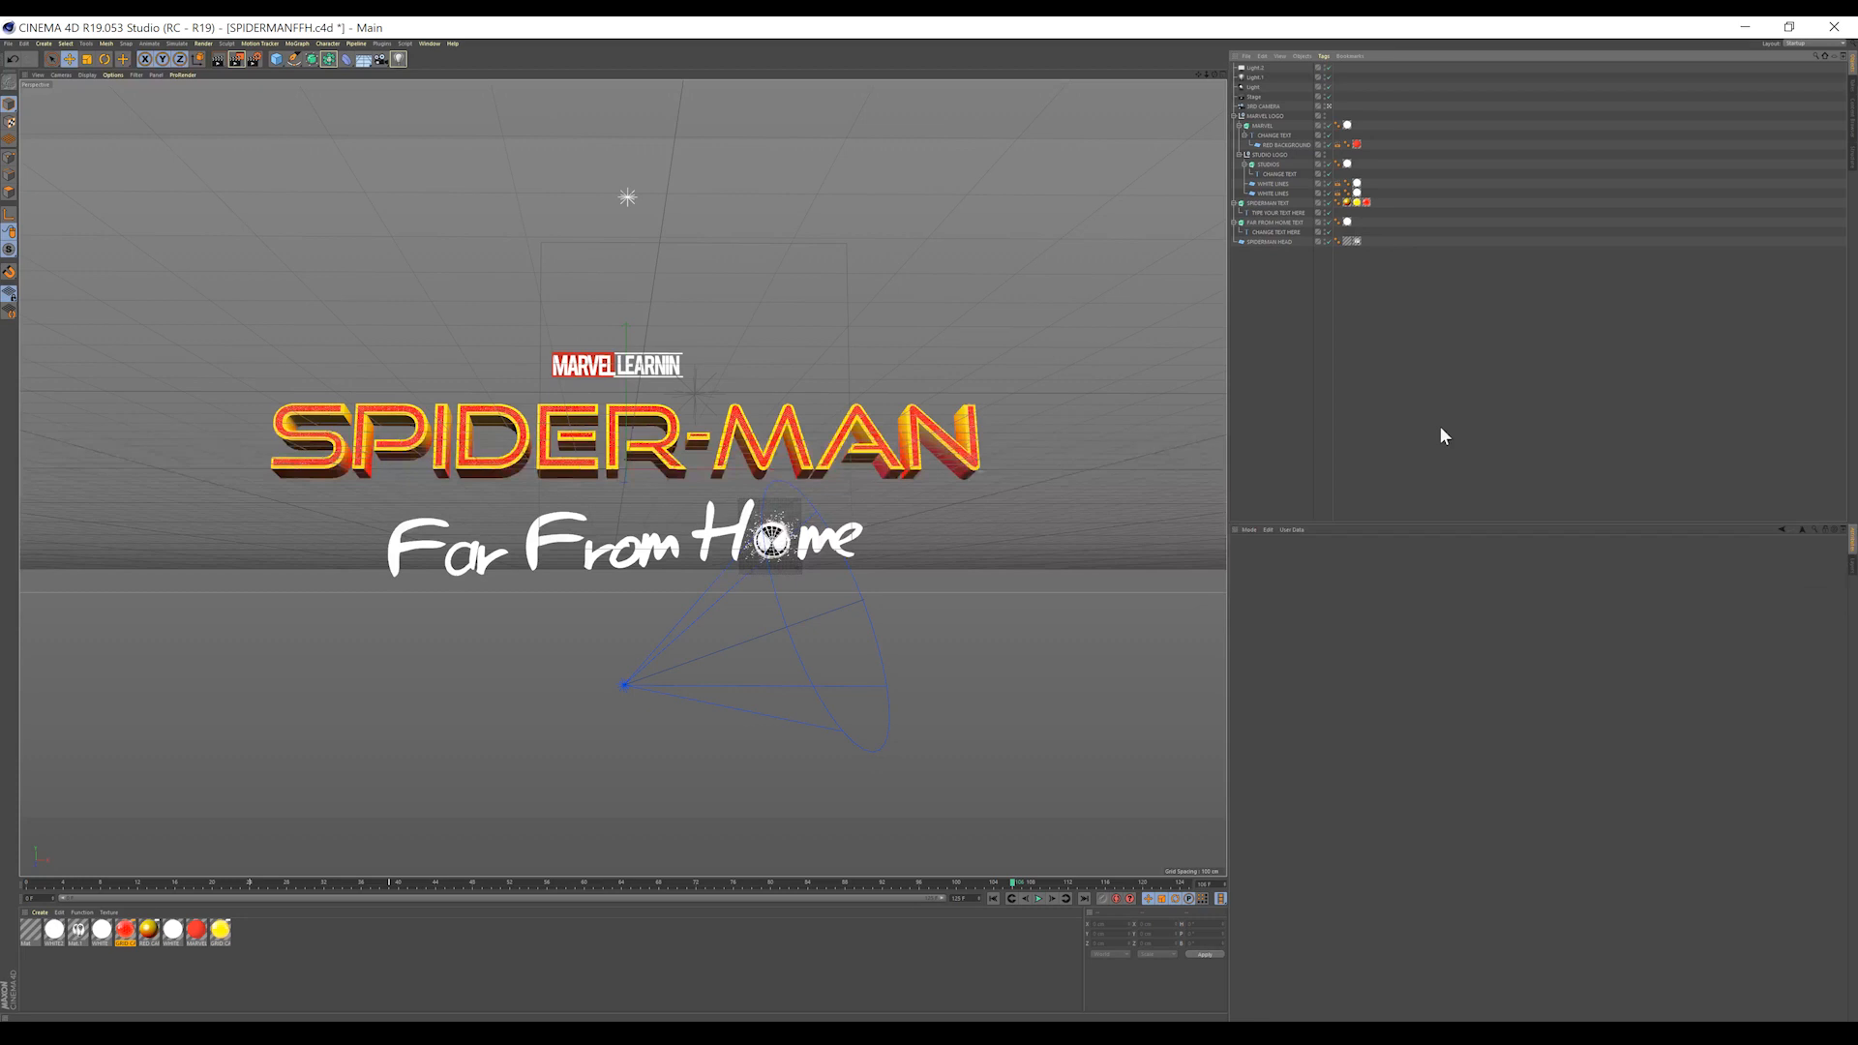
- Change the logo's second word, LEARNIN, to STUDIOS
left_click(1278, 174)
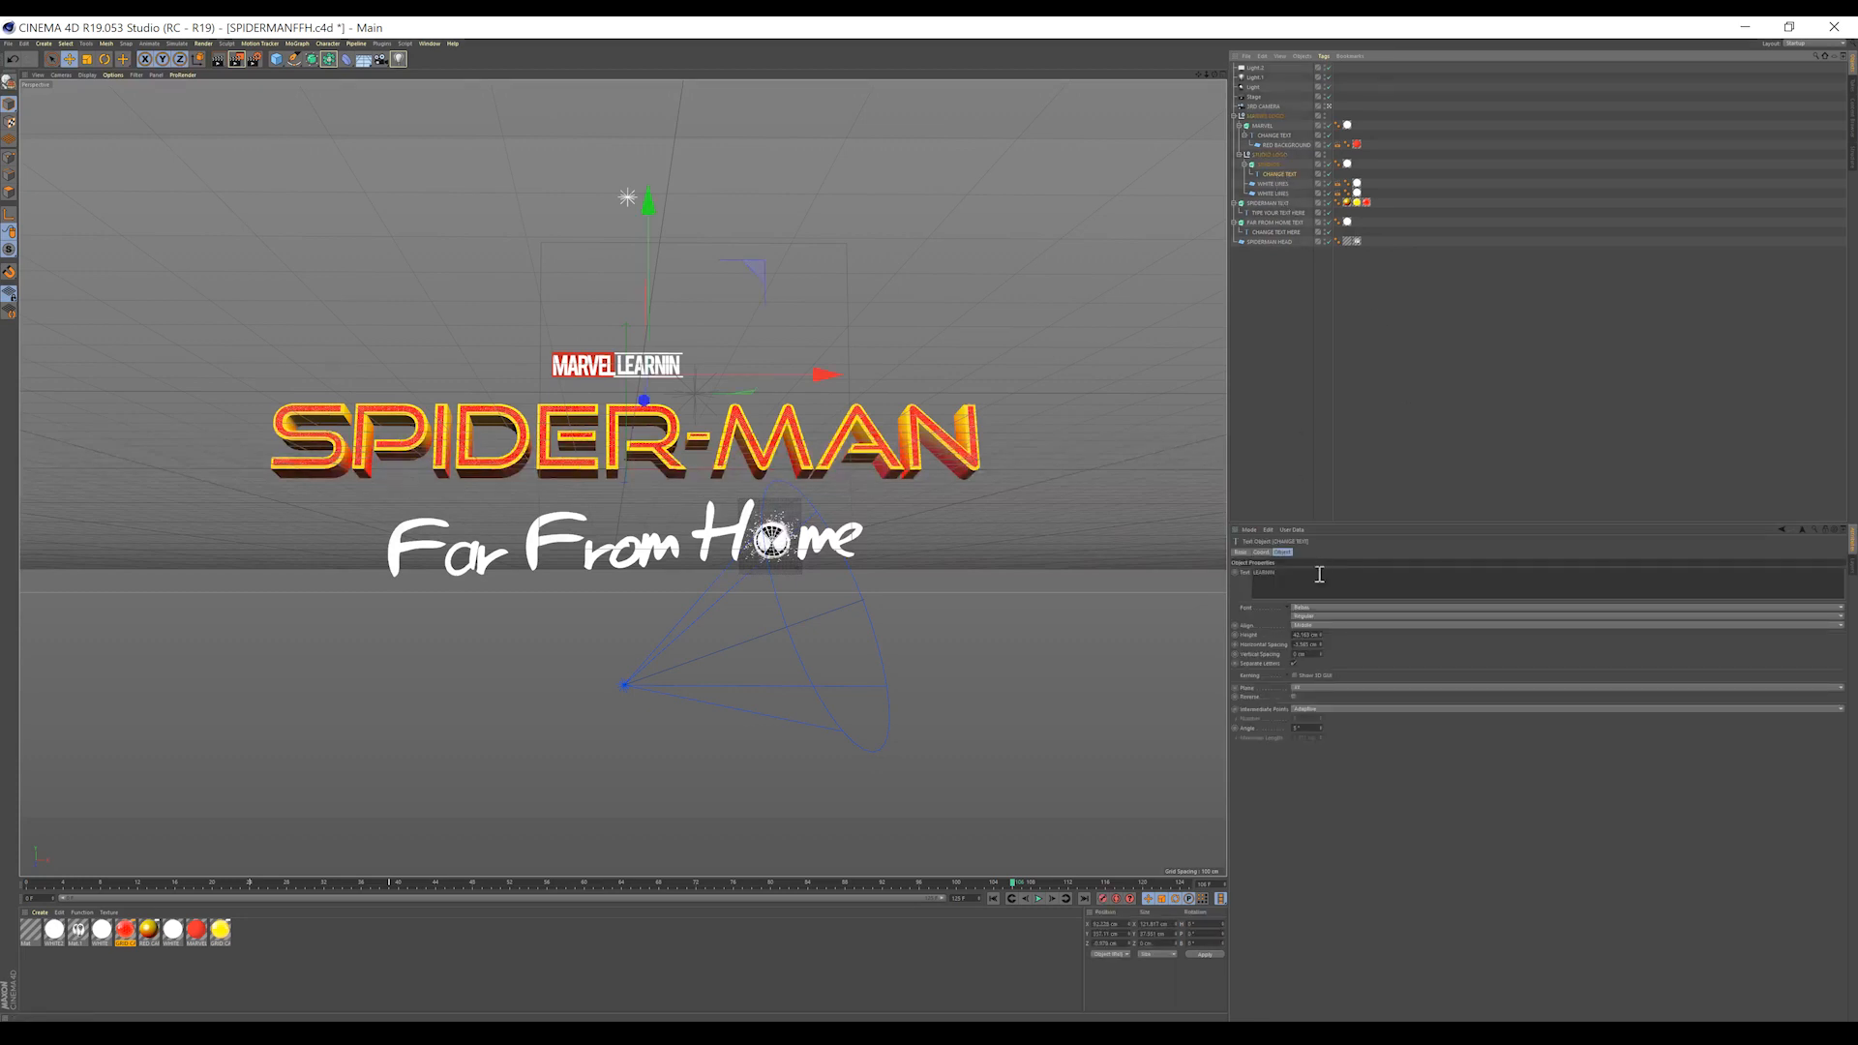
type("STUDIOS")
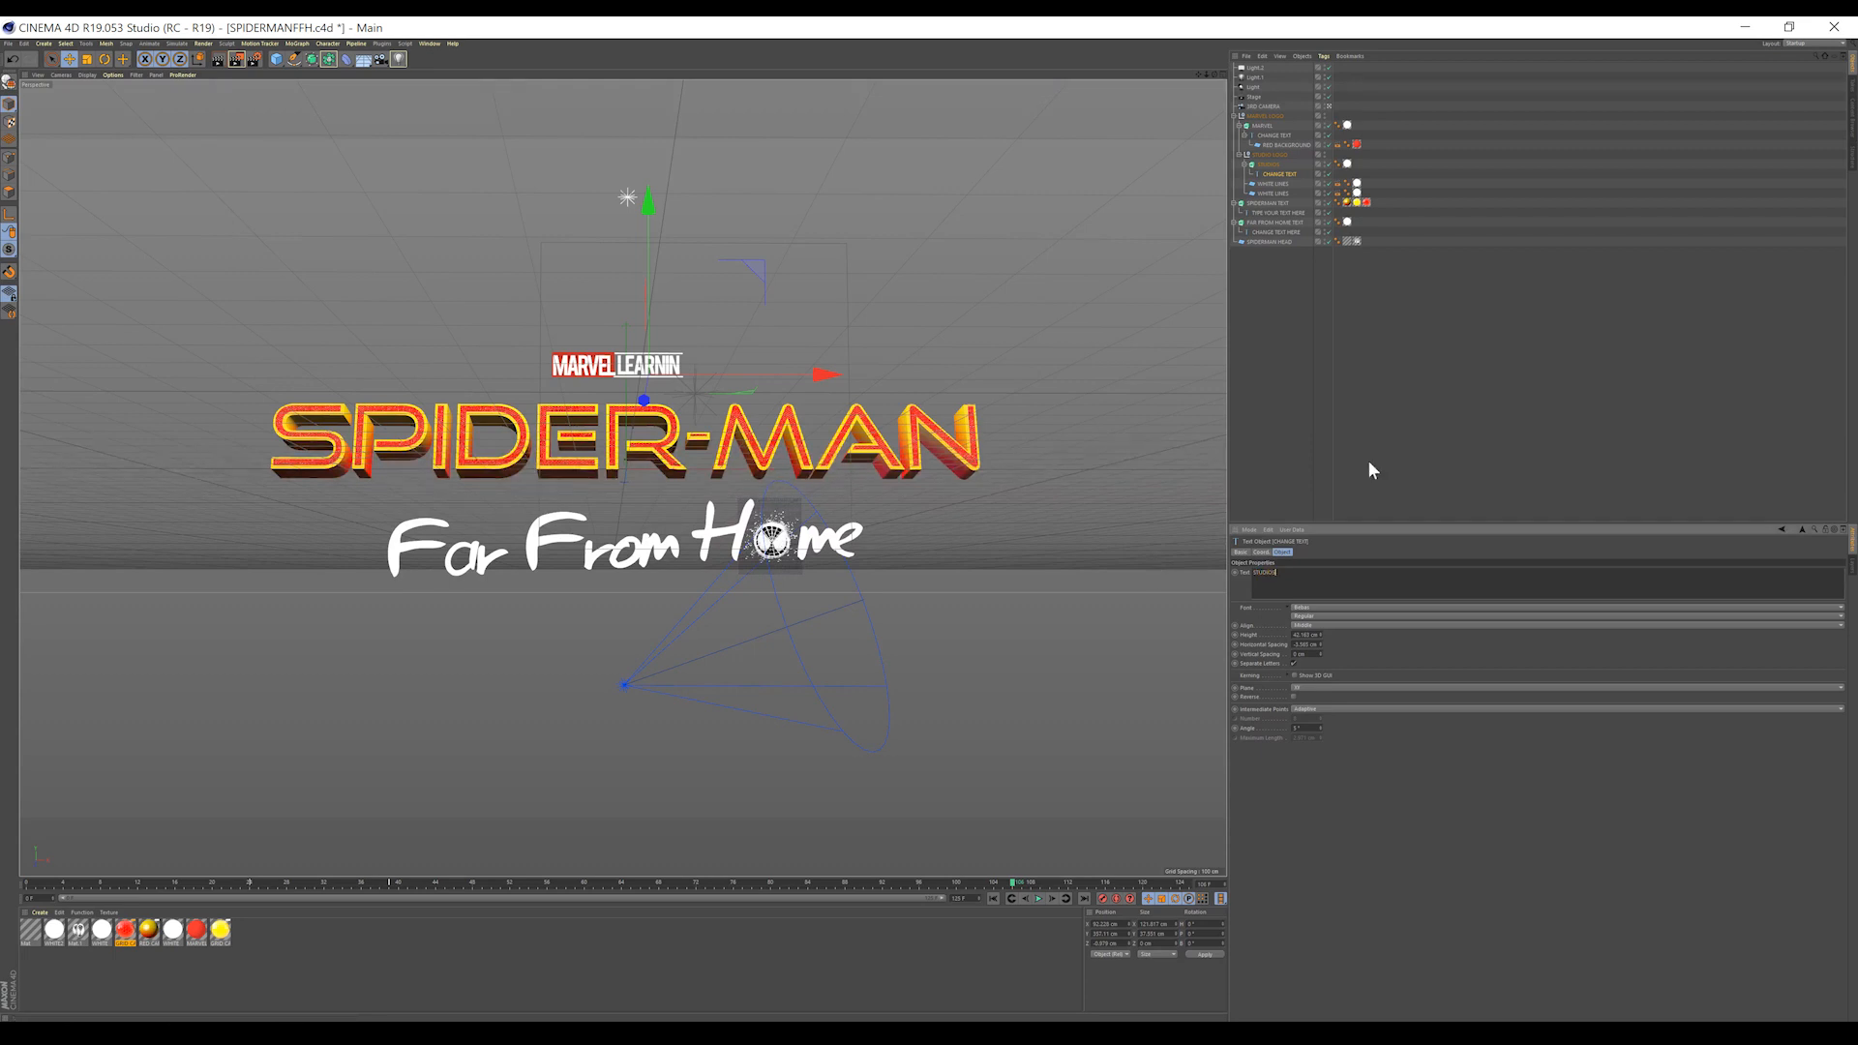
left_click(1455, 410)
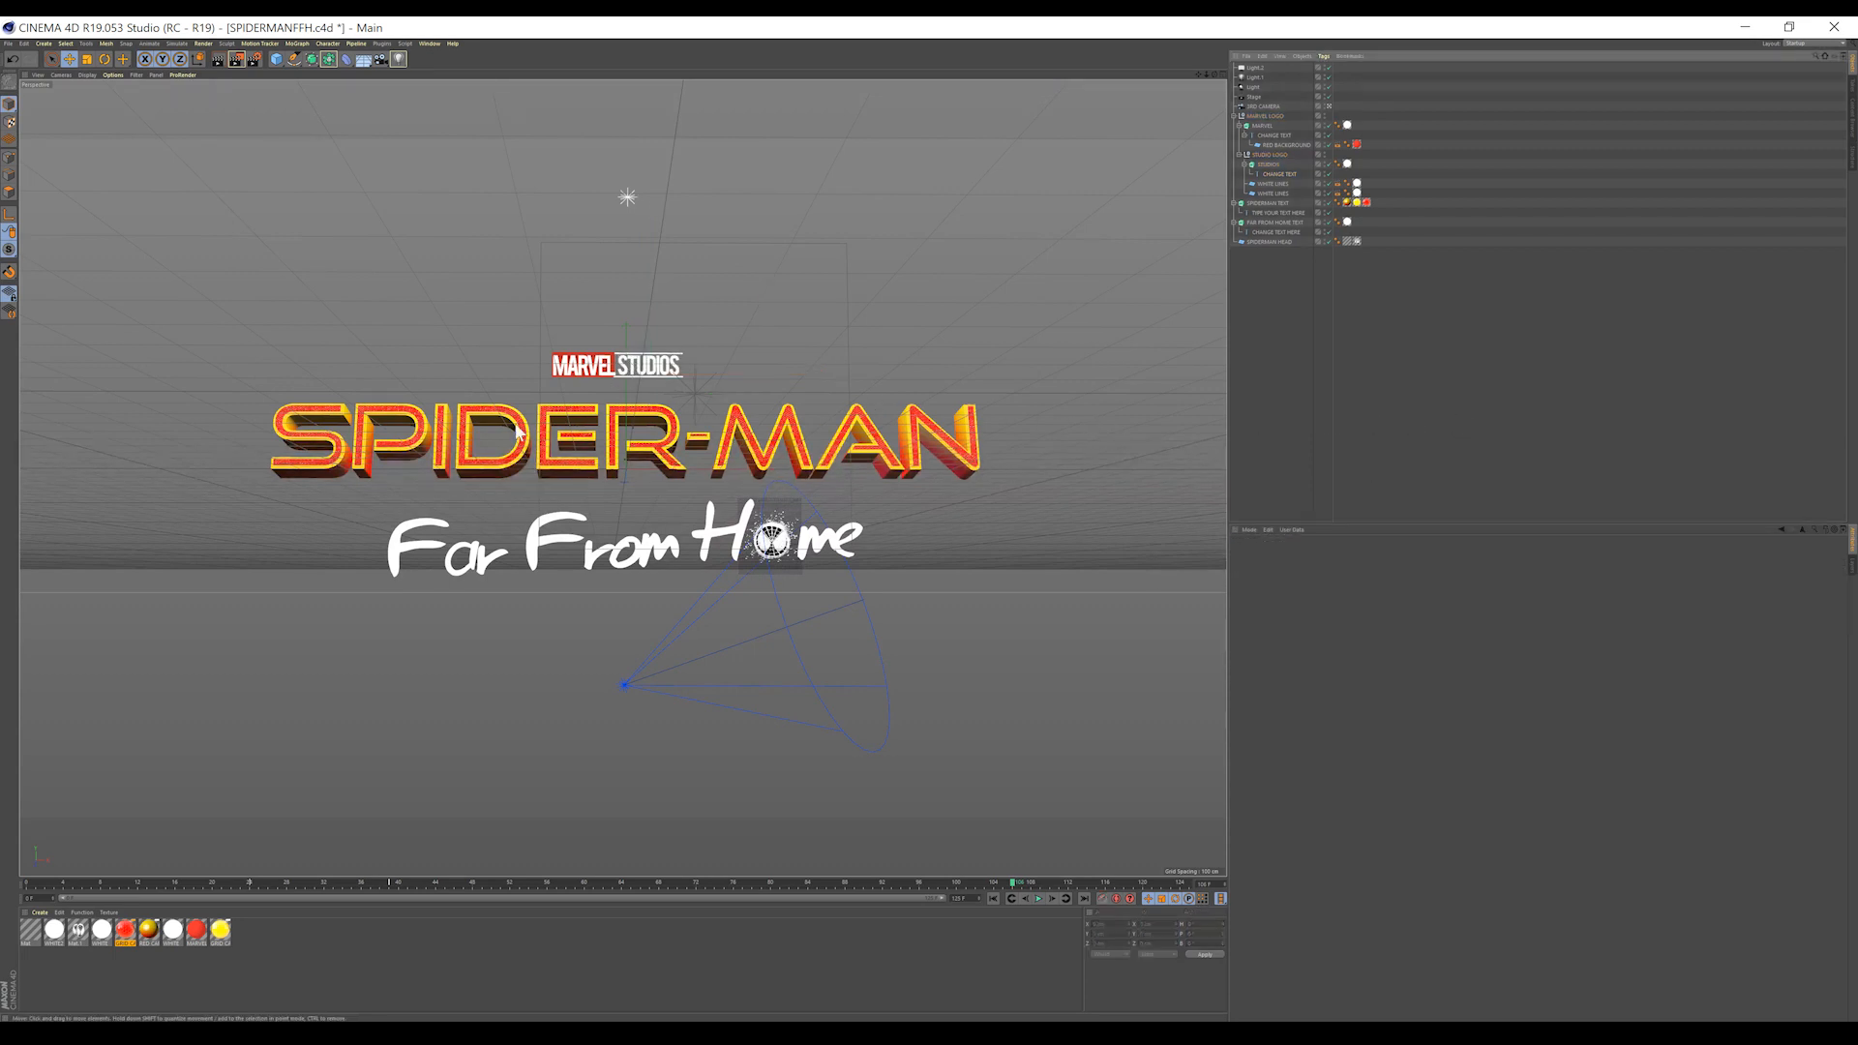
- Change the main SPIDER-MAN title text to DOUCHE-MAN
left_click(746, 444)
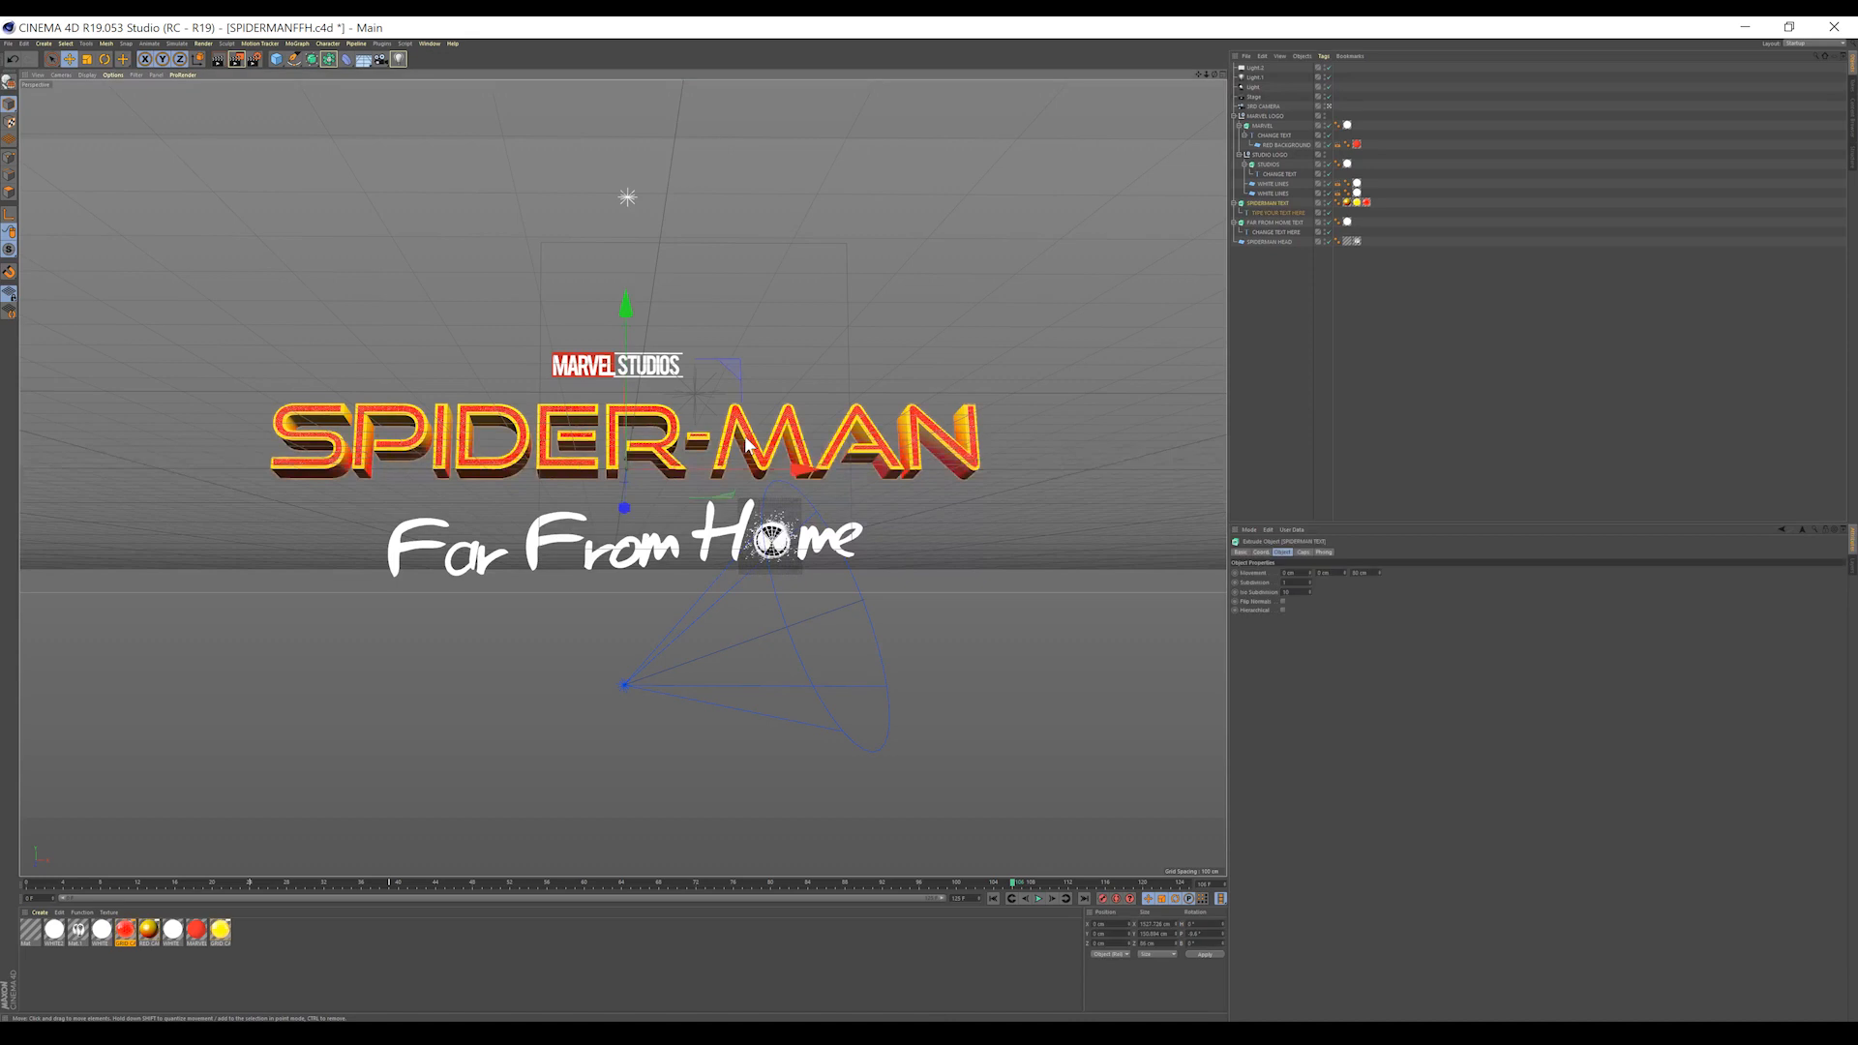
left_click(1284, 213)
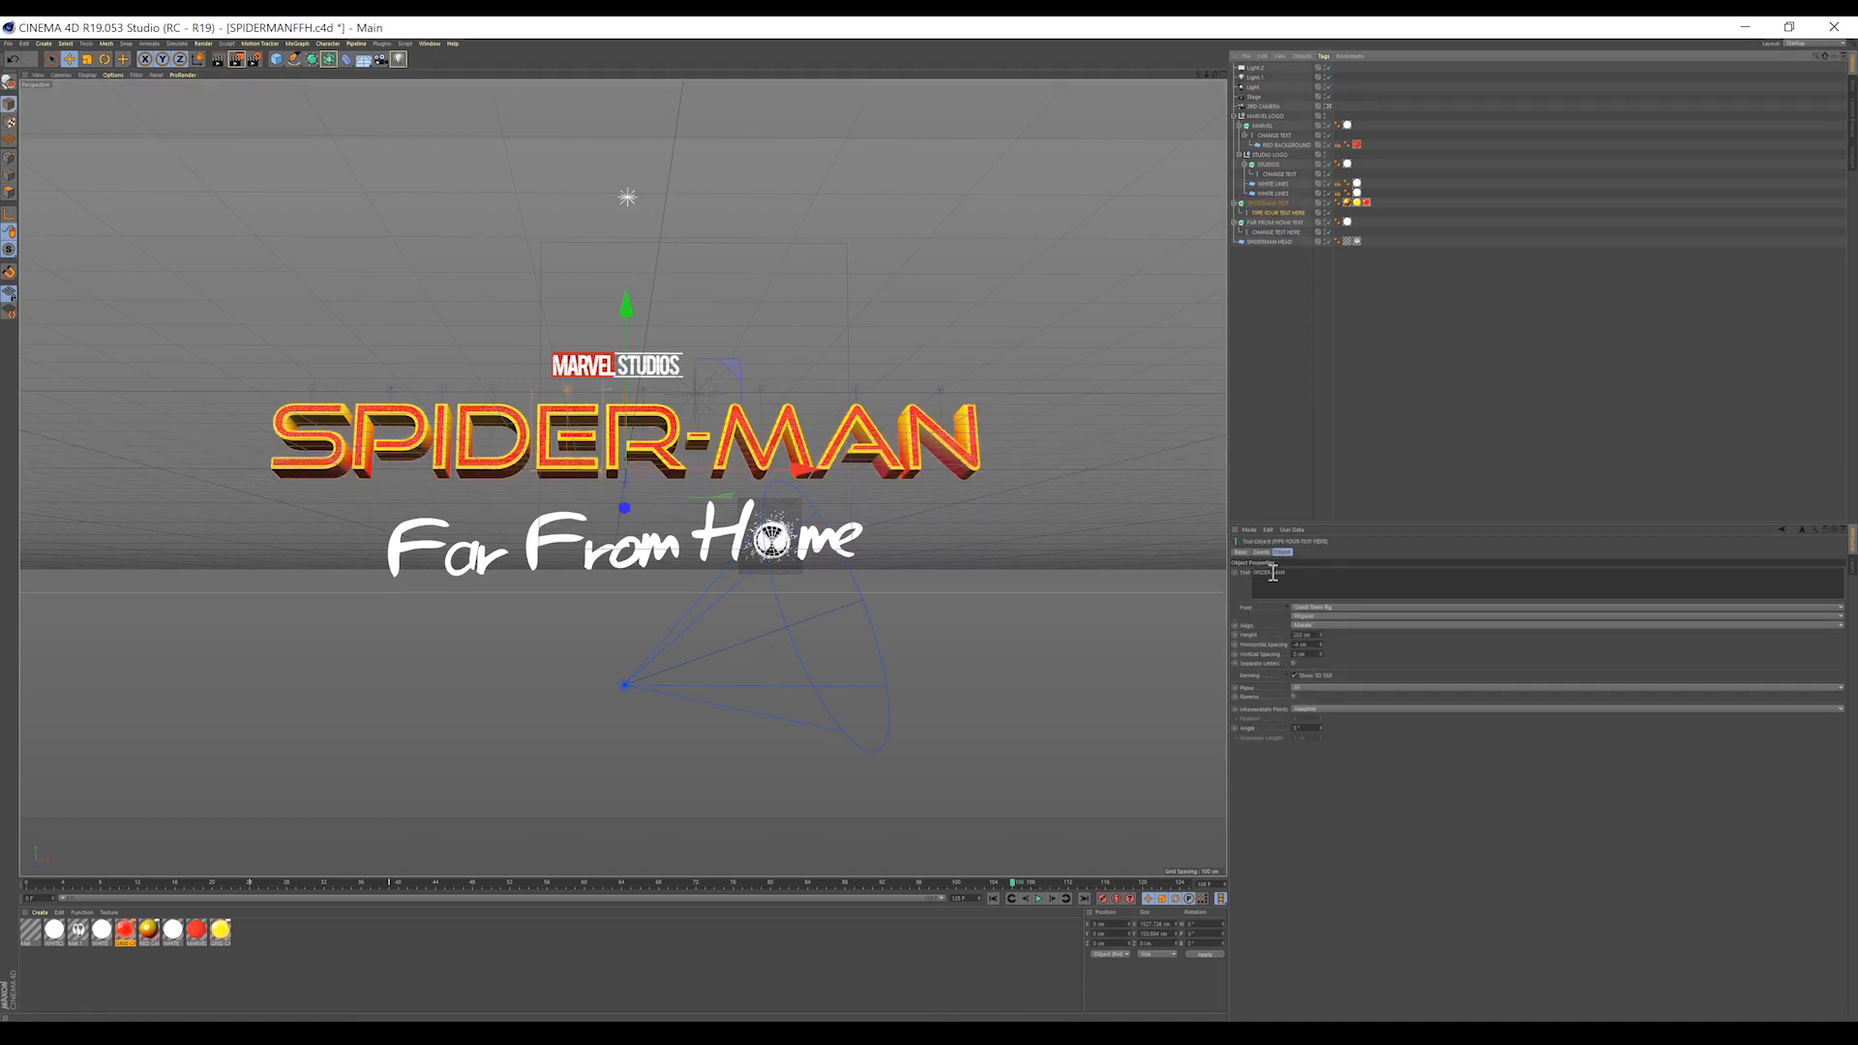
left_click_drag(1271, 573, 1158, 572)
type("DOU")
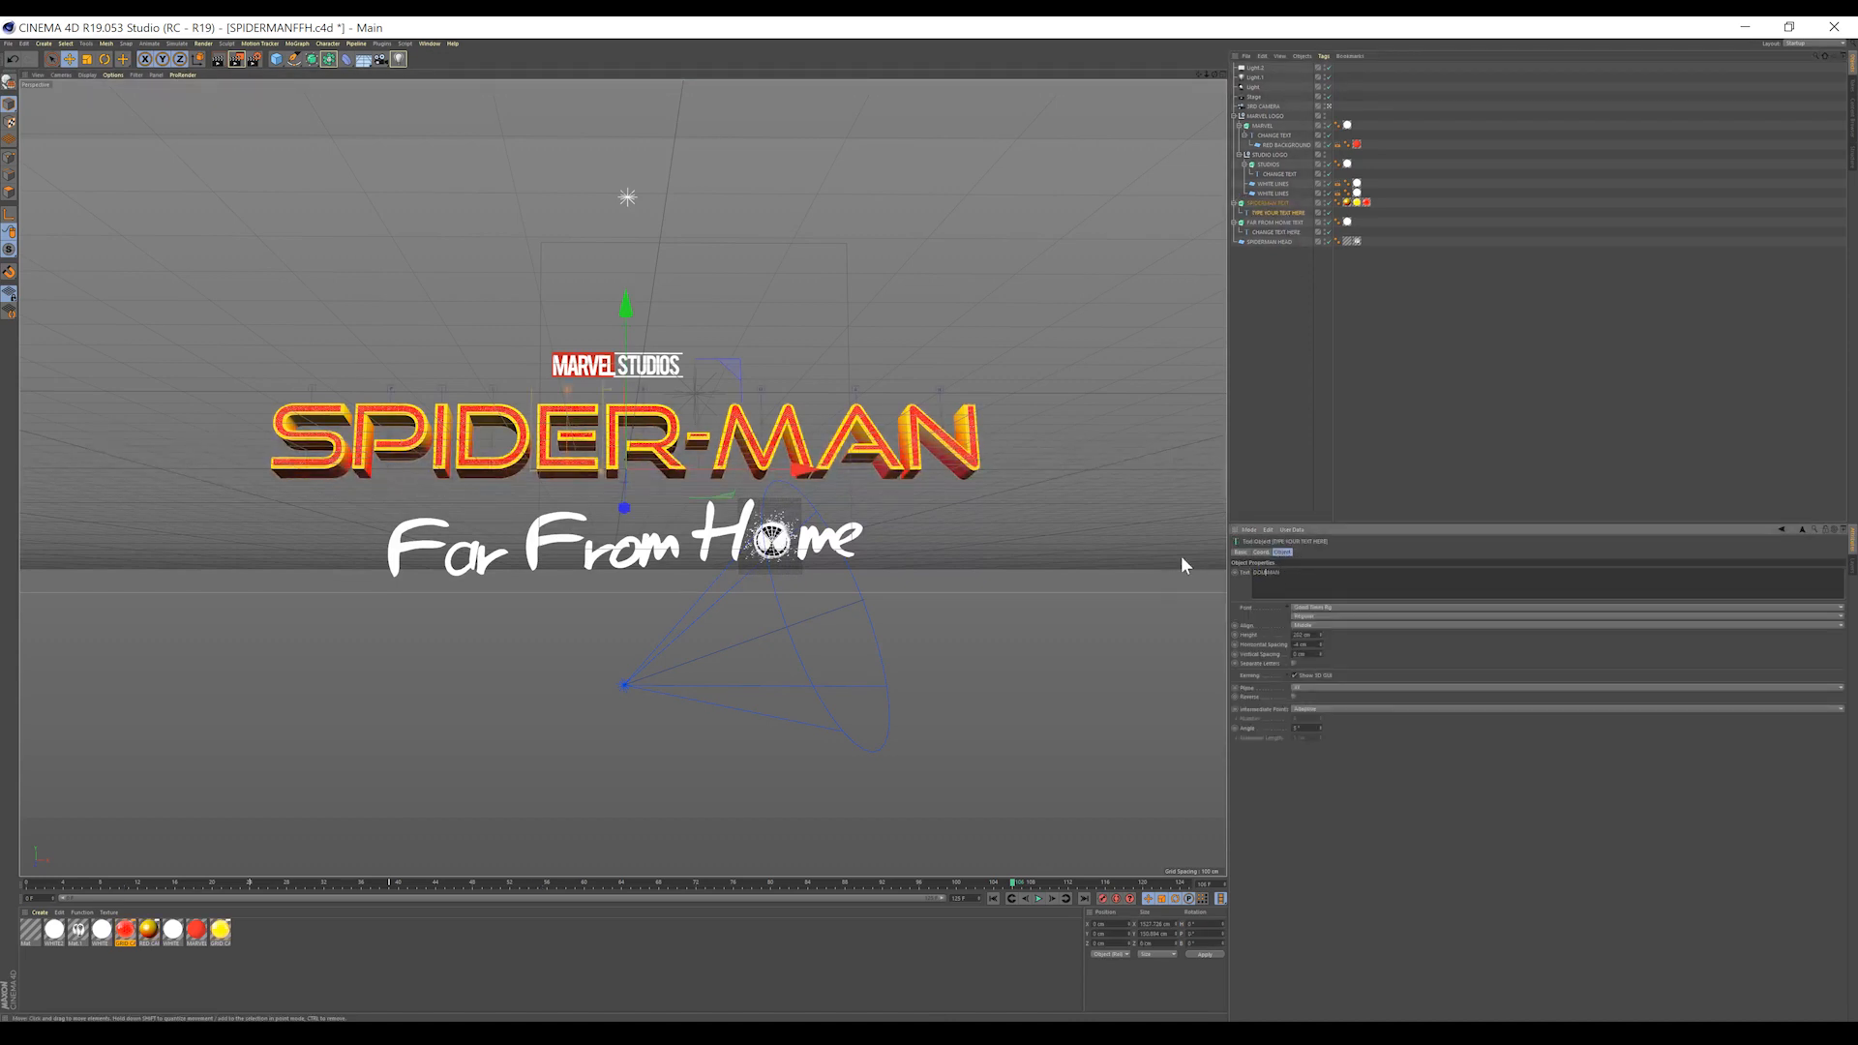
type("CHE")
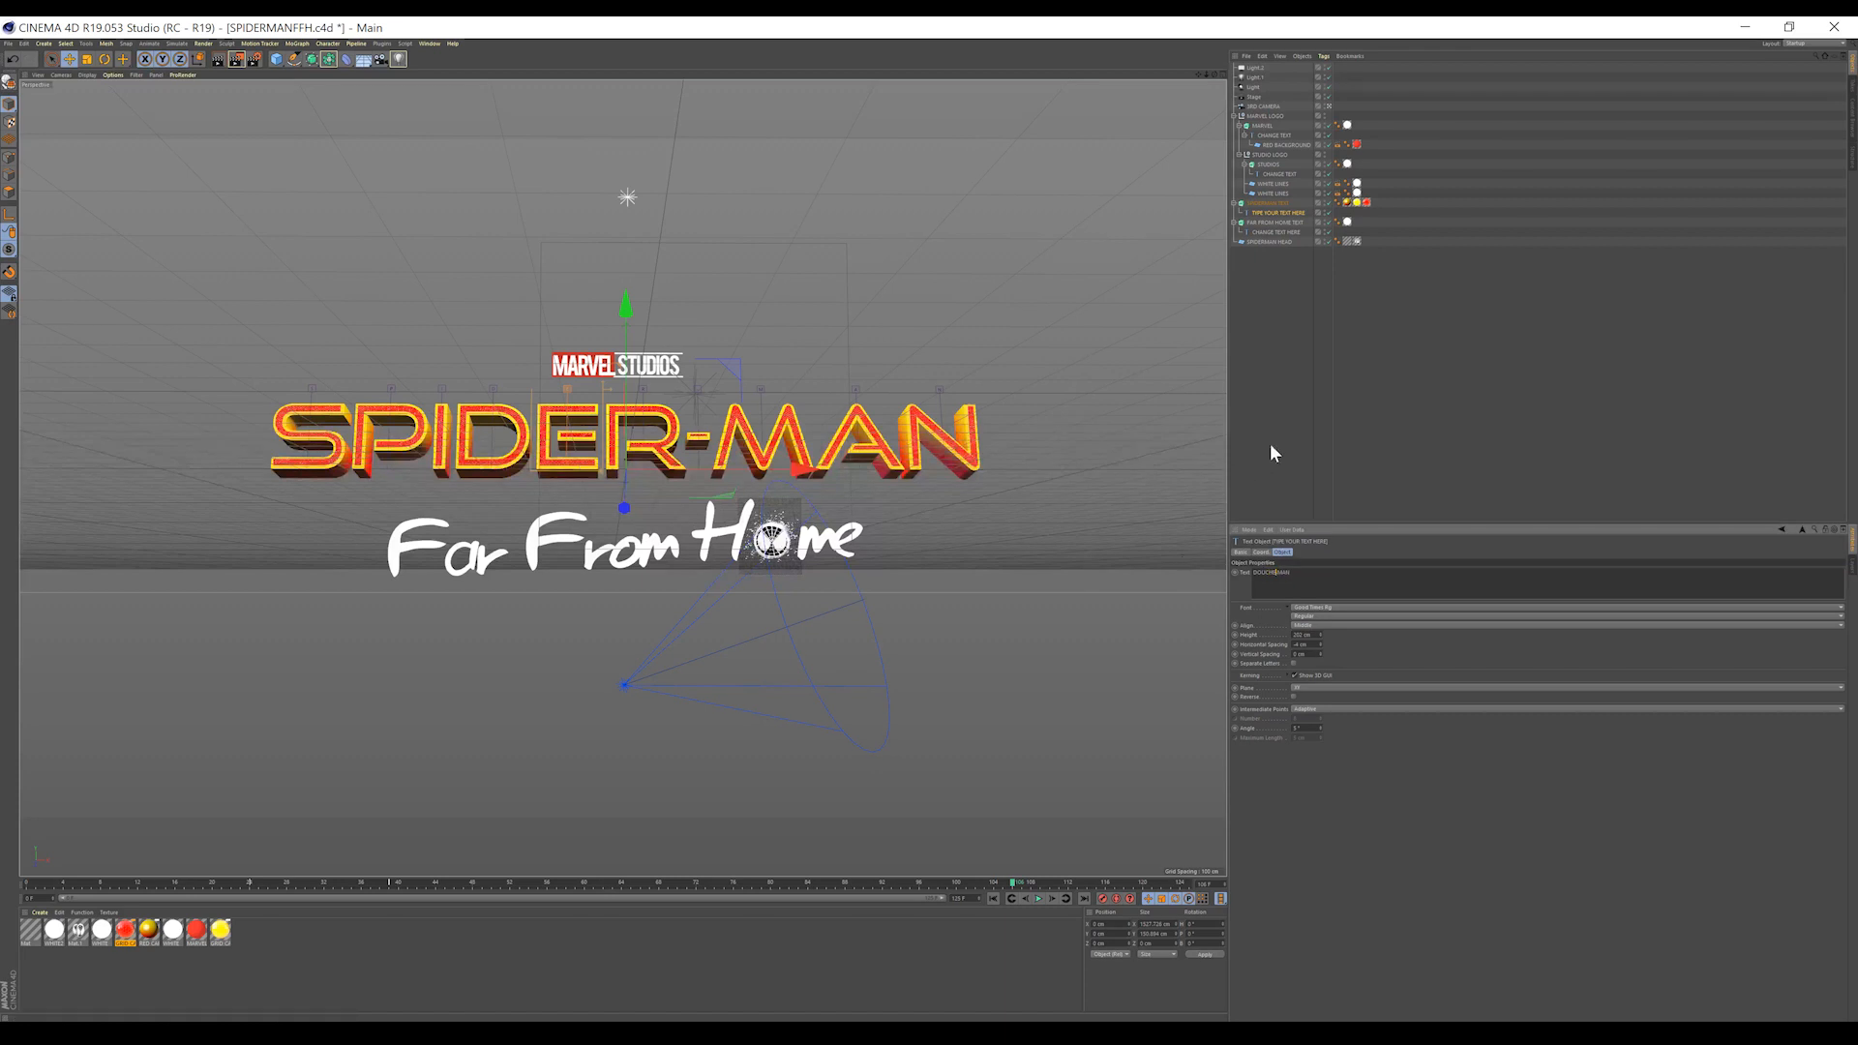
left_click(1273, 441)
left_click(771, 553)
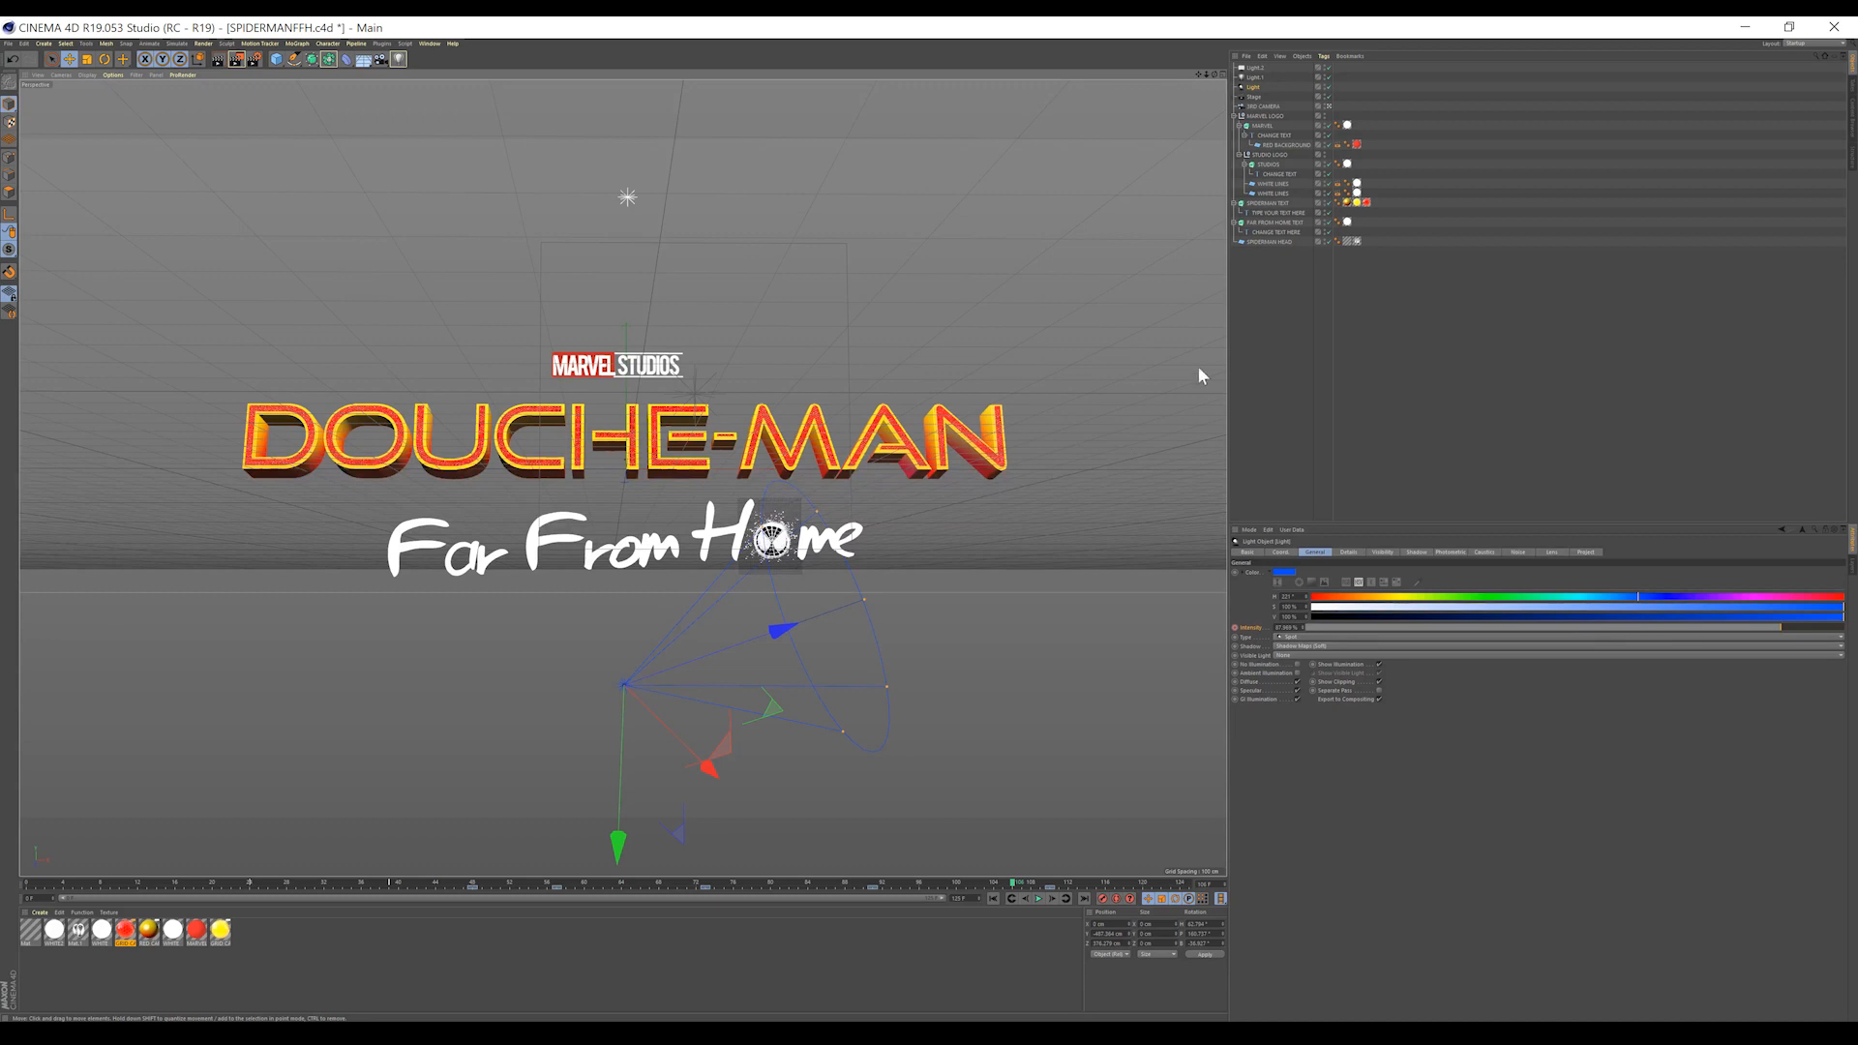
- Replace the handwritten subtitle text with "What a D uche", leaving a gap for the mask in place of the letter o
left_click(1287, 232)
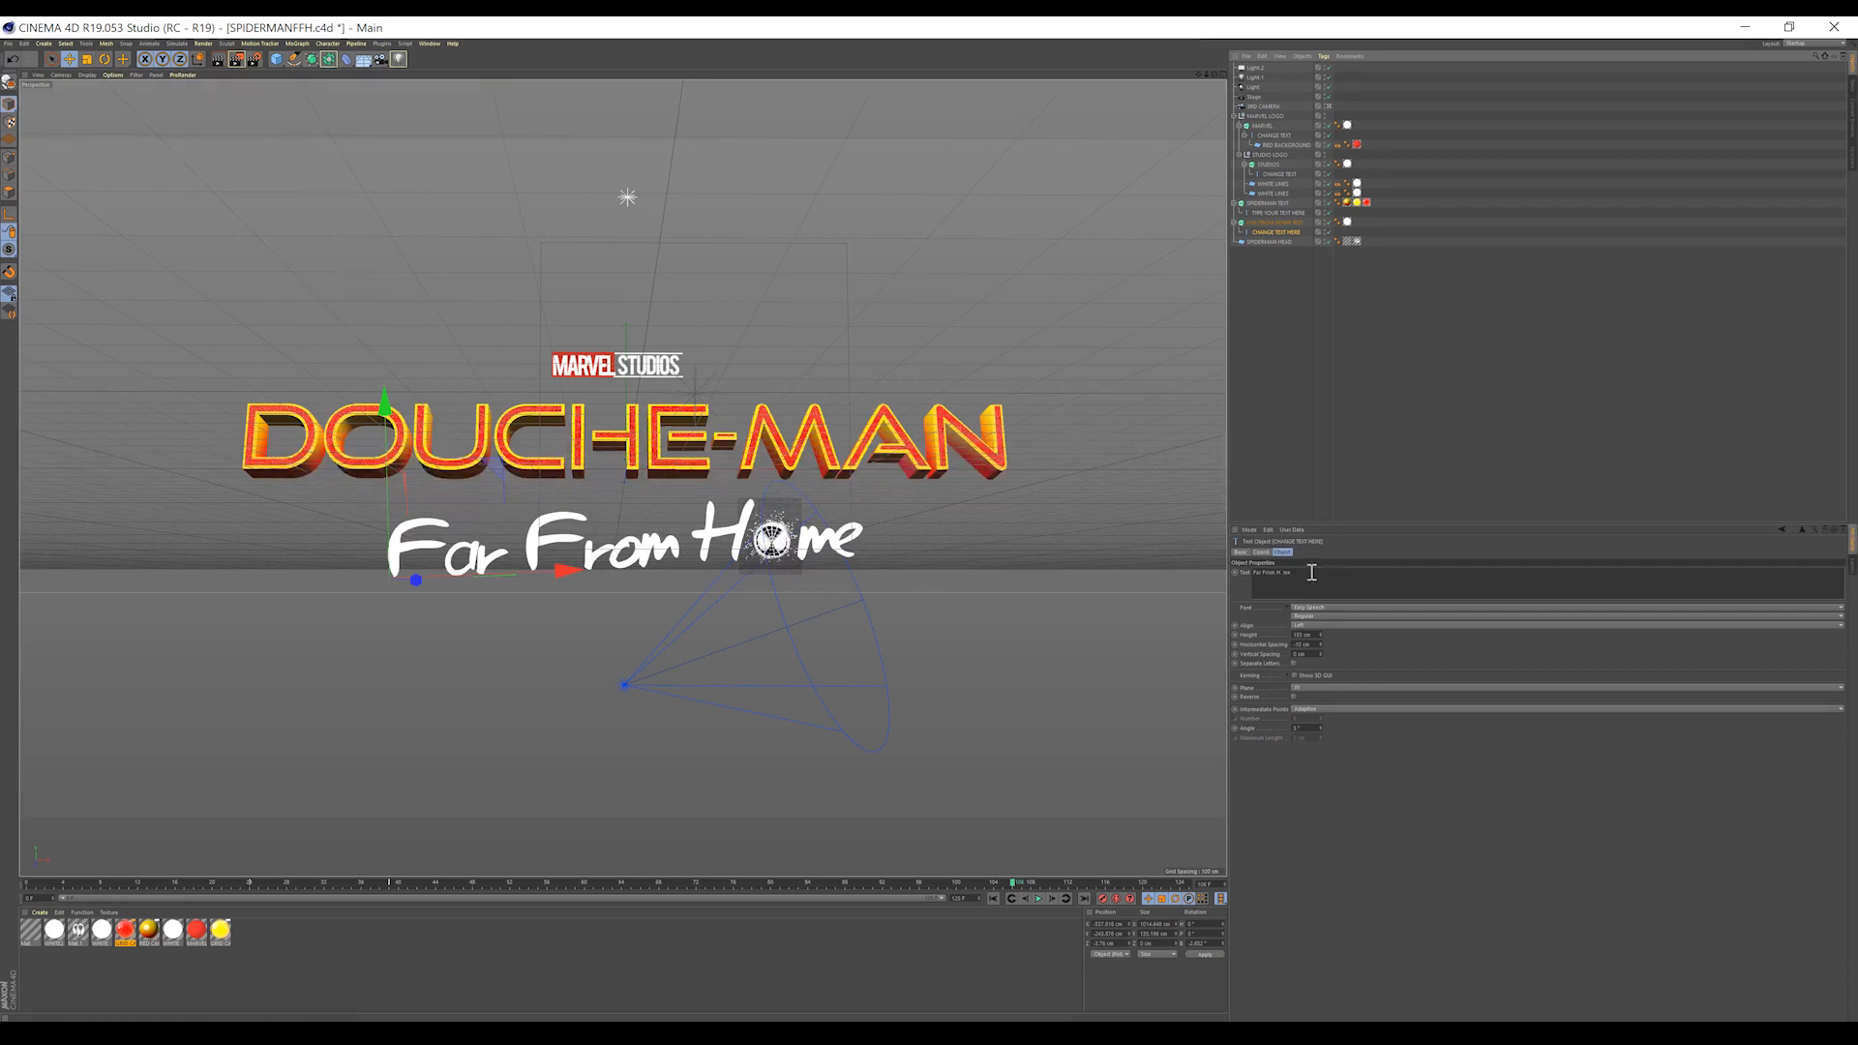
left_click_drag(1295, 574, 1283, 574)
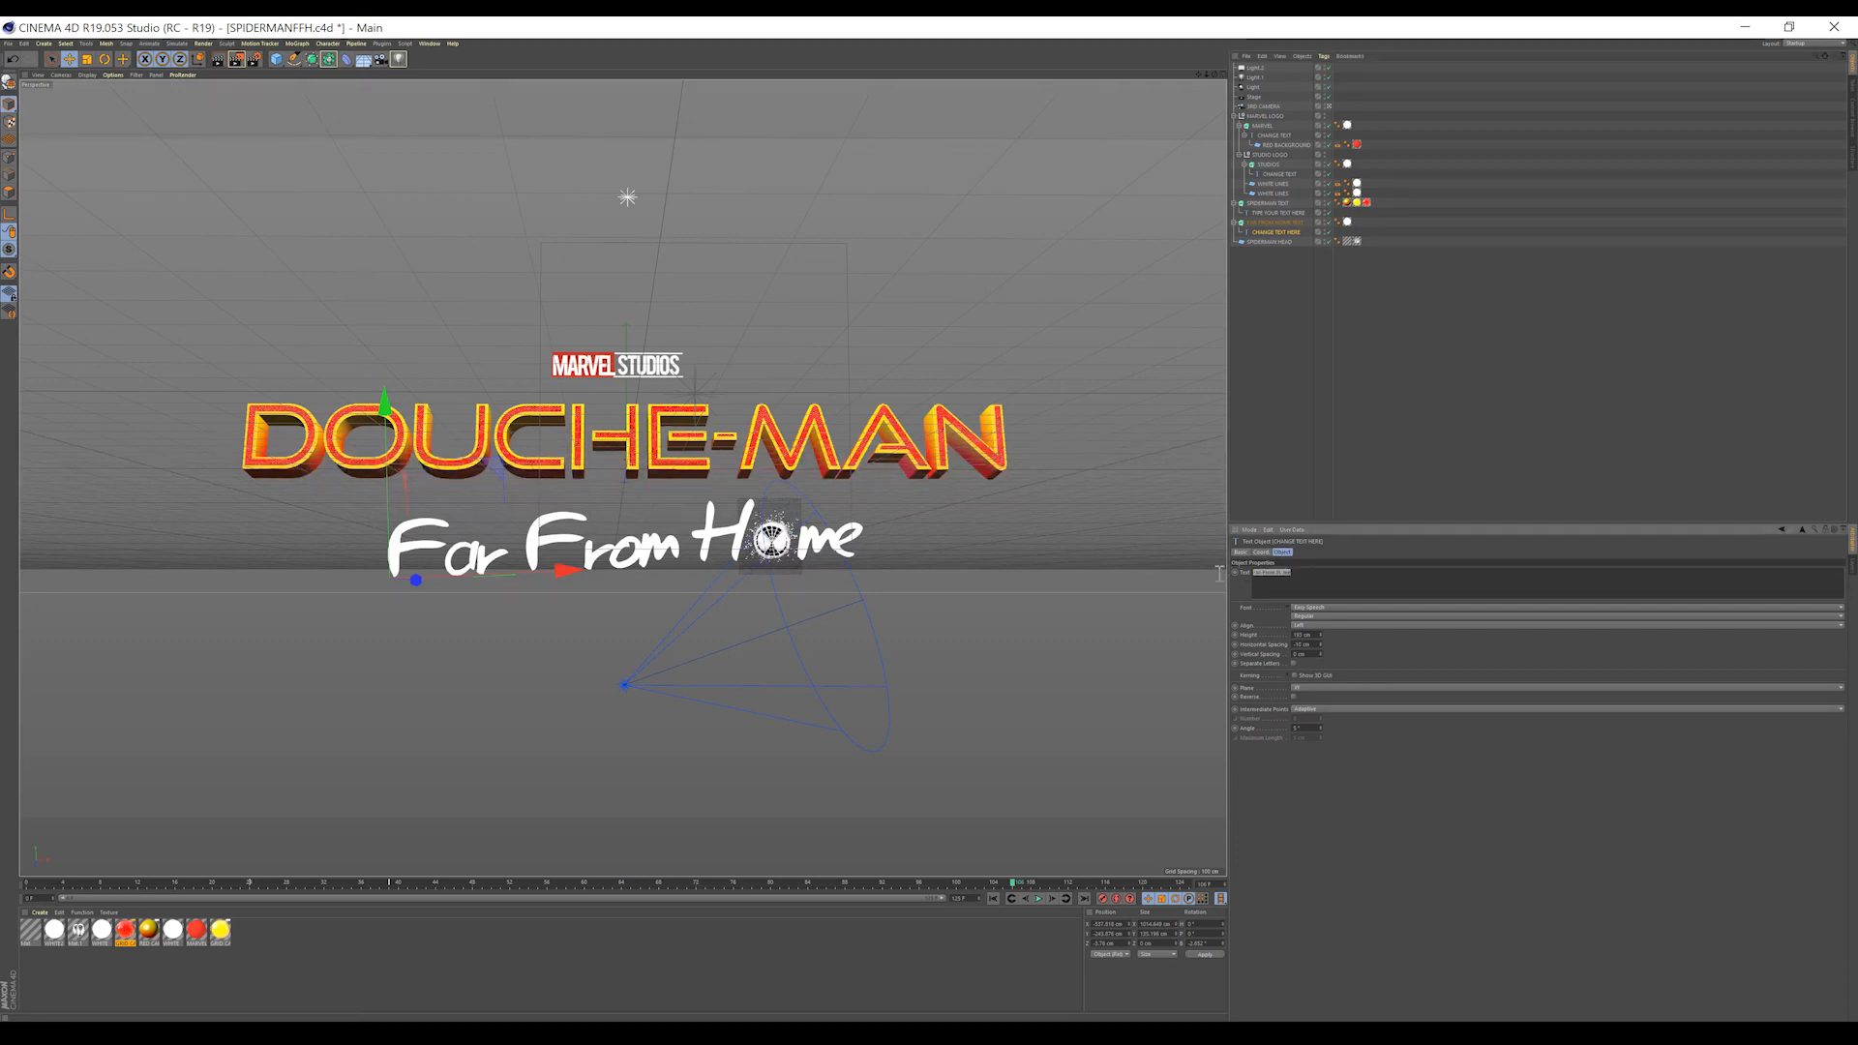
key("BackSpace")
type("What a ")
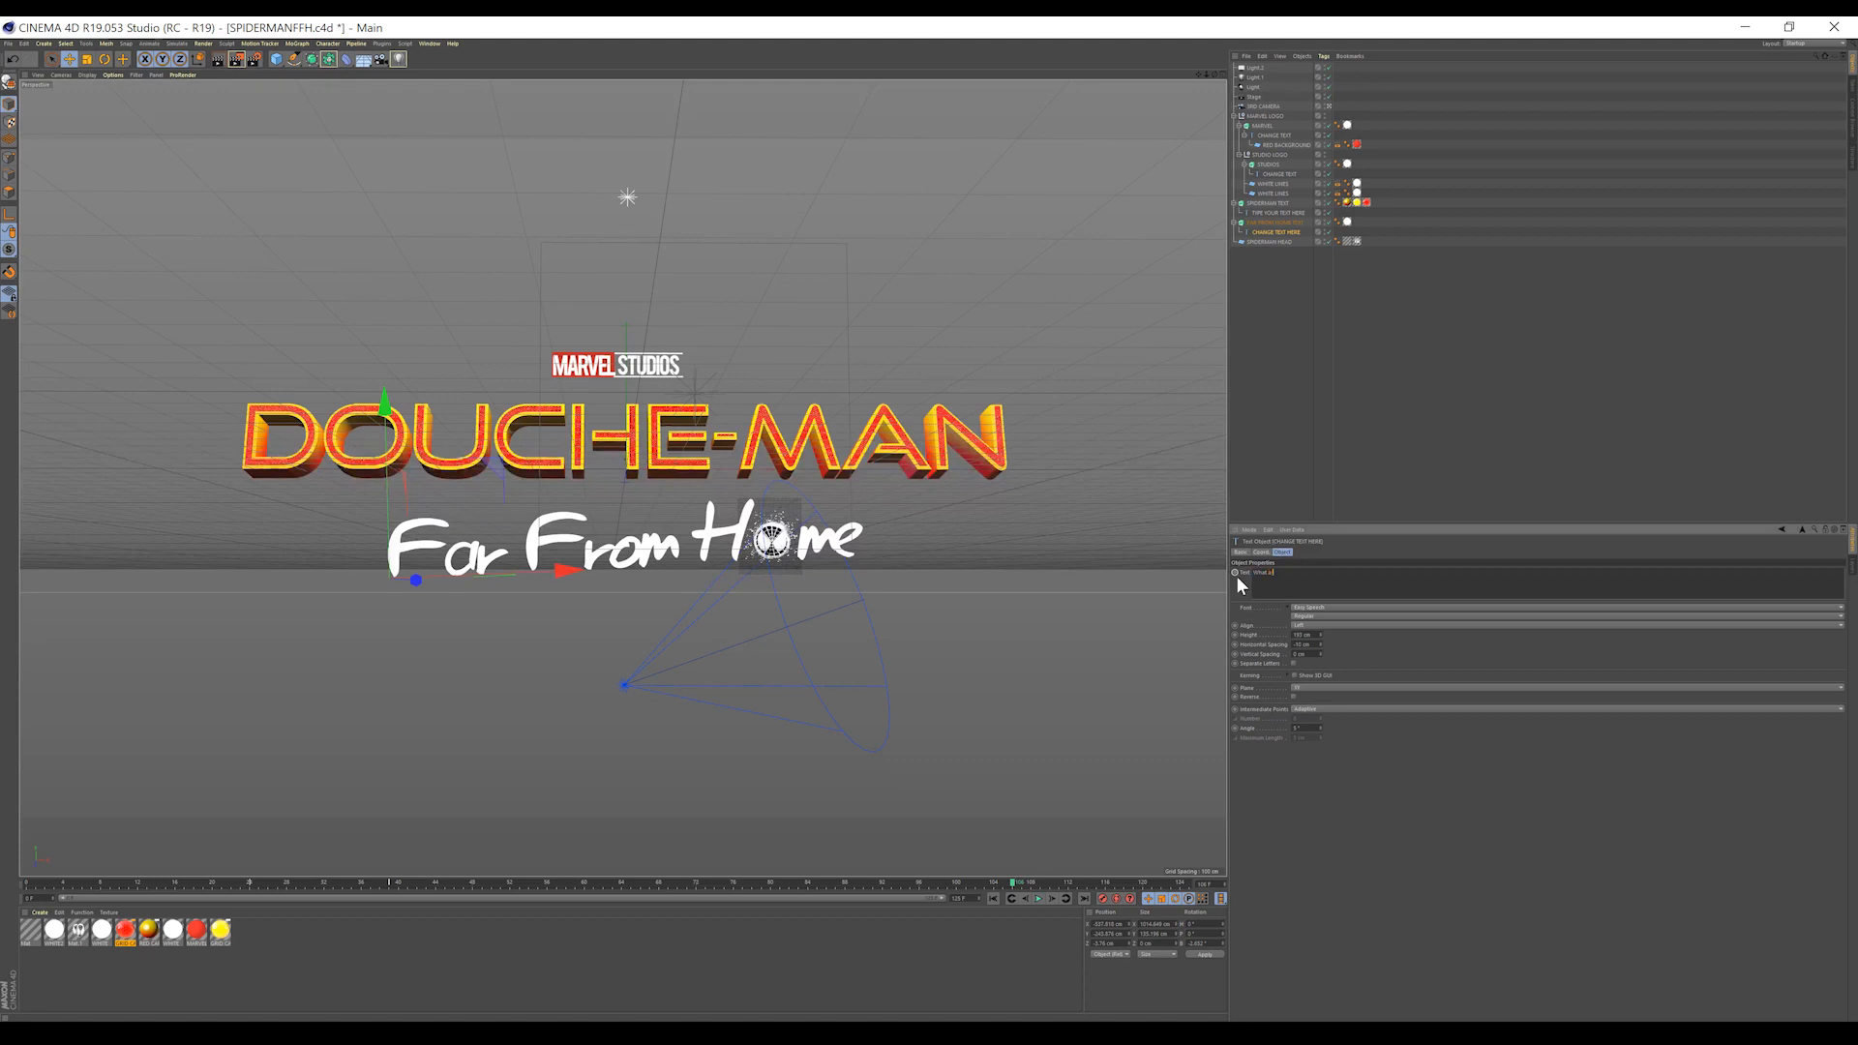
type("Douche")
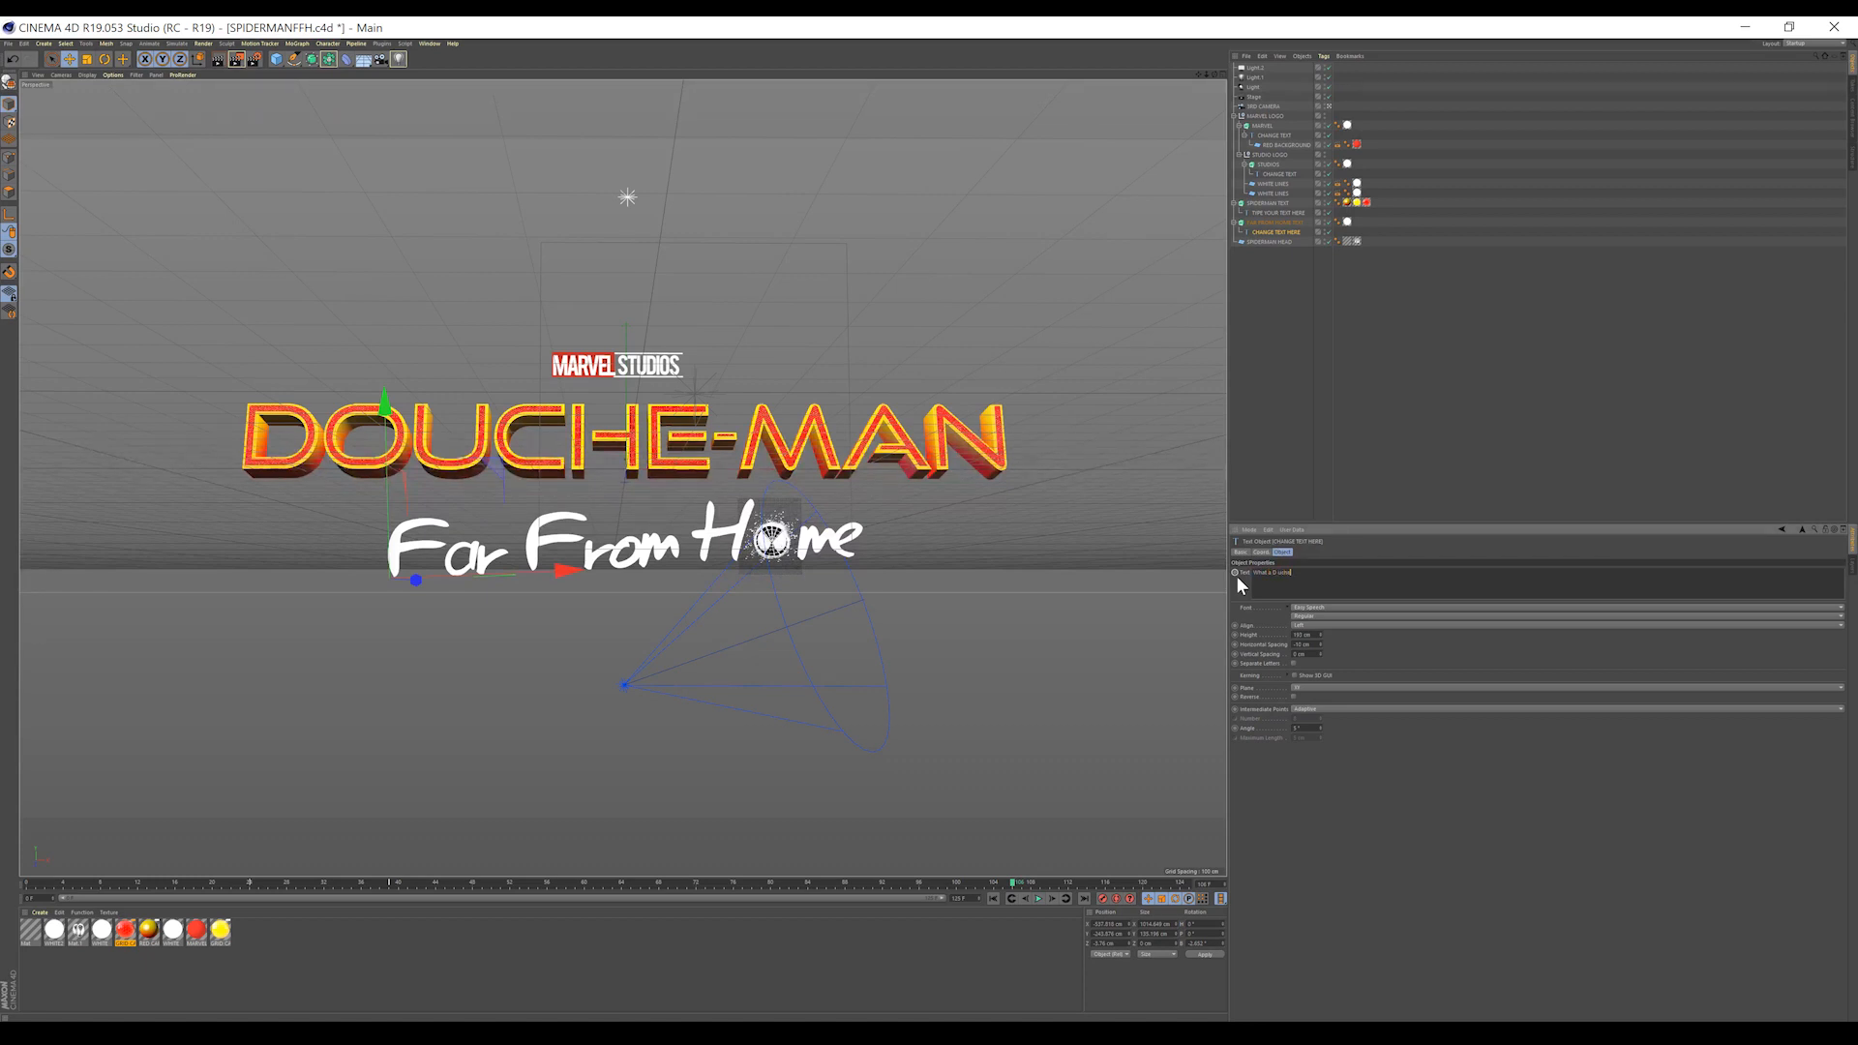
left_click(1343, 406)
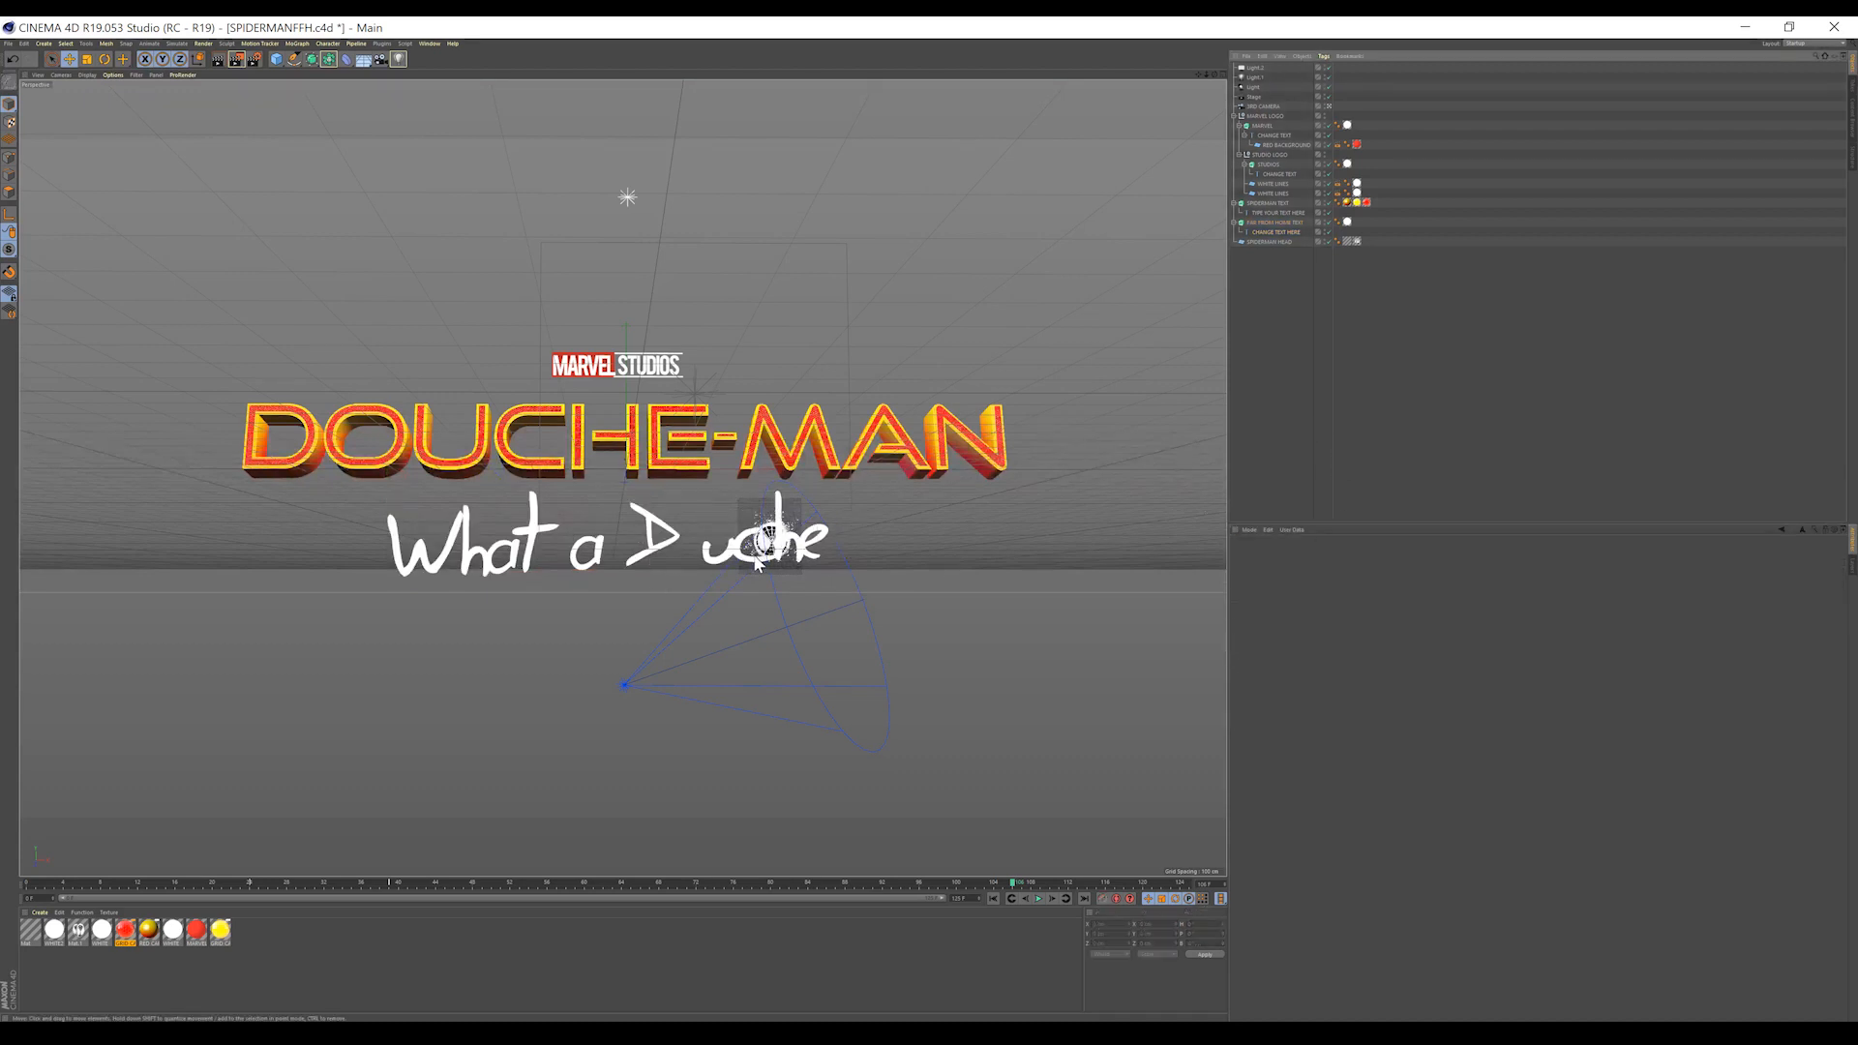
- Move the Spider-Man mask plane horizontally into the gap between "D" and "uche" in the subtitle
left_click(1271, 240)
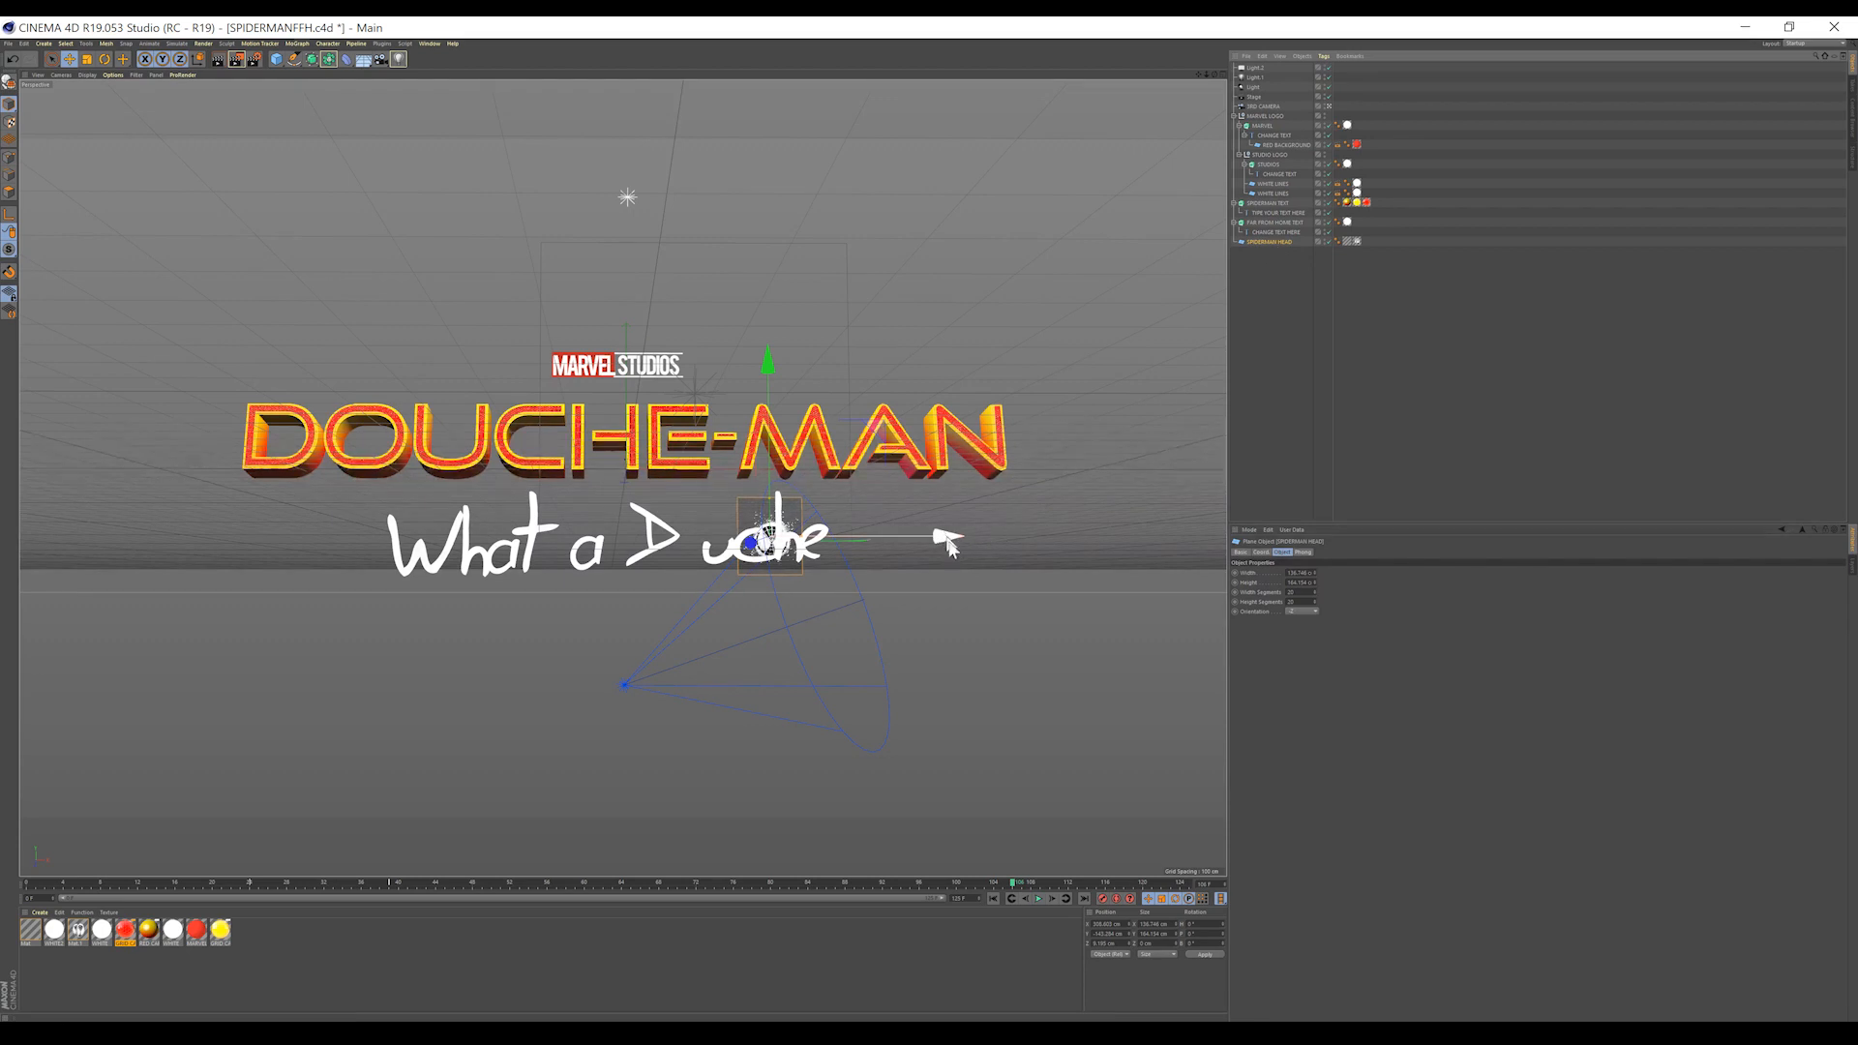
left_click_drag(937, 542, 866, 546)
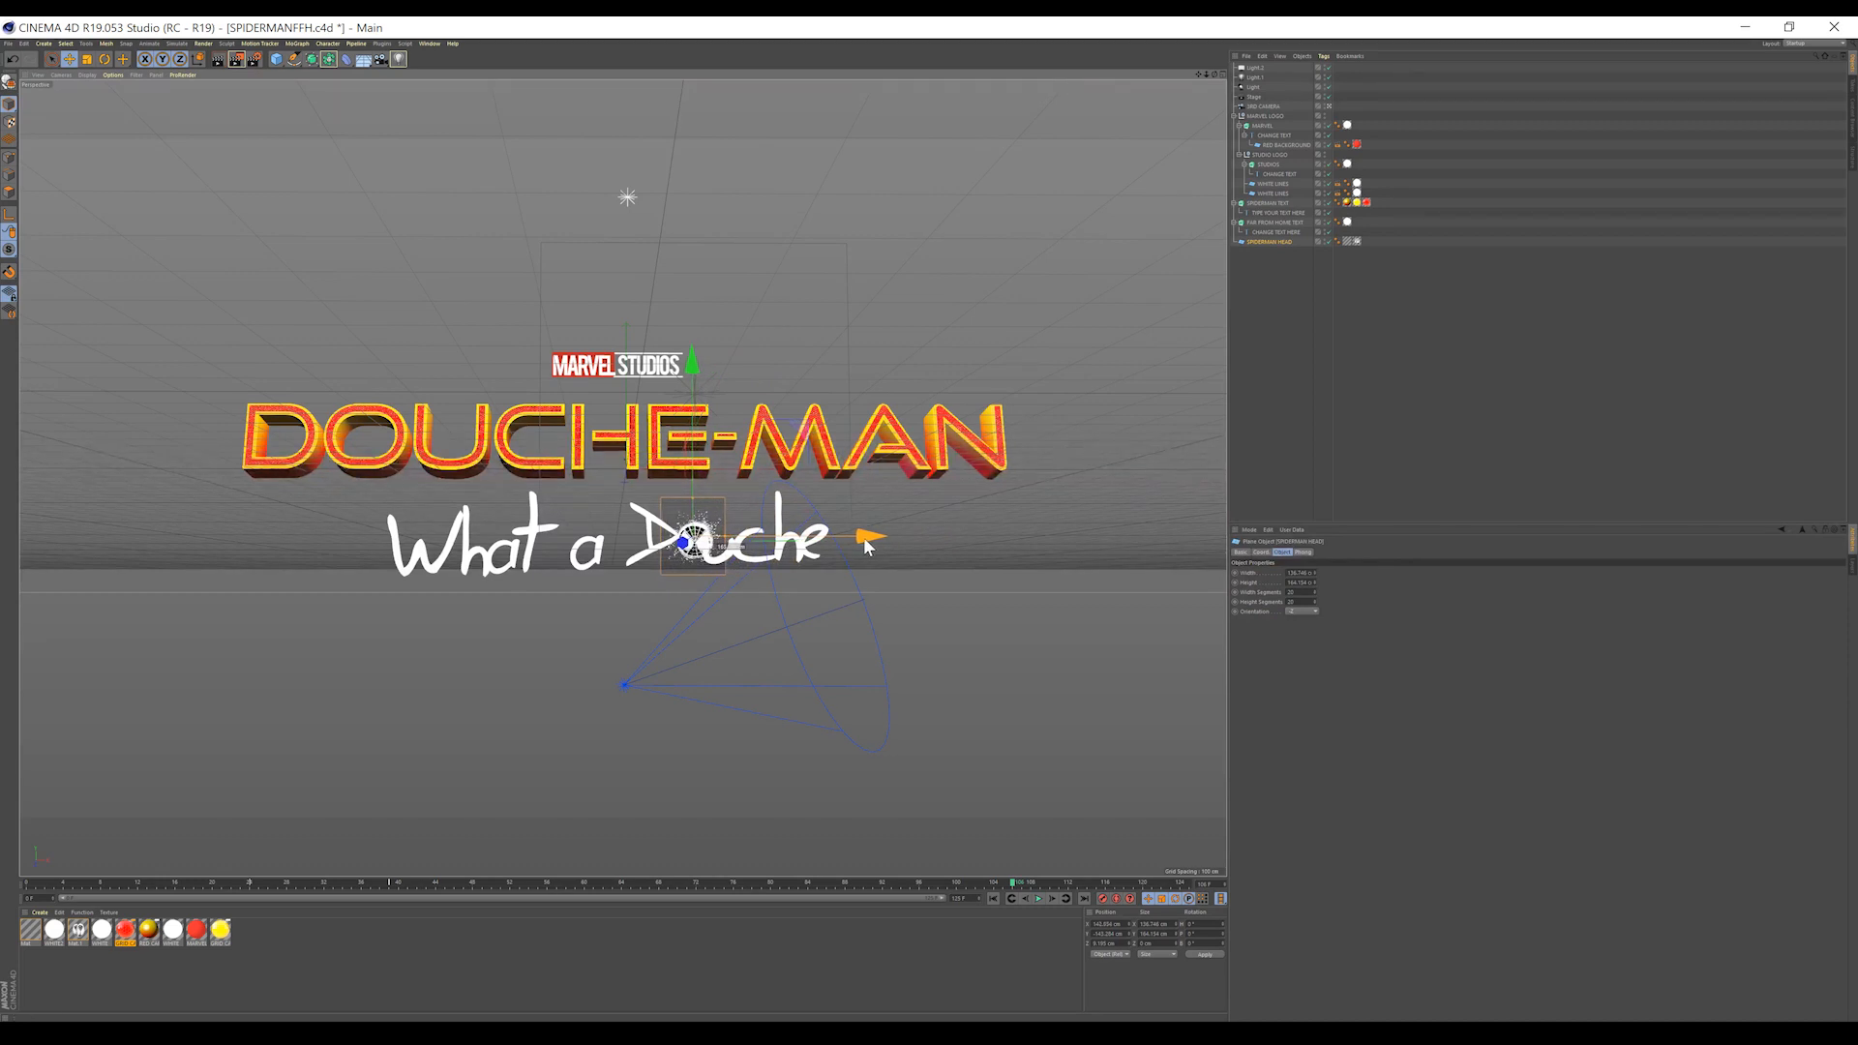
left_click_drag(867, 545, 862, 537)
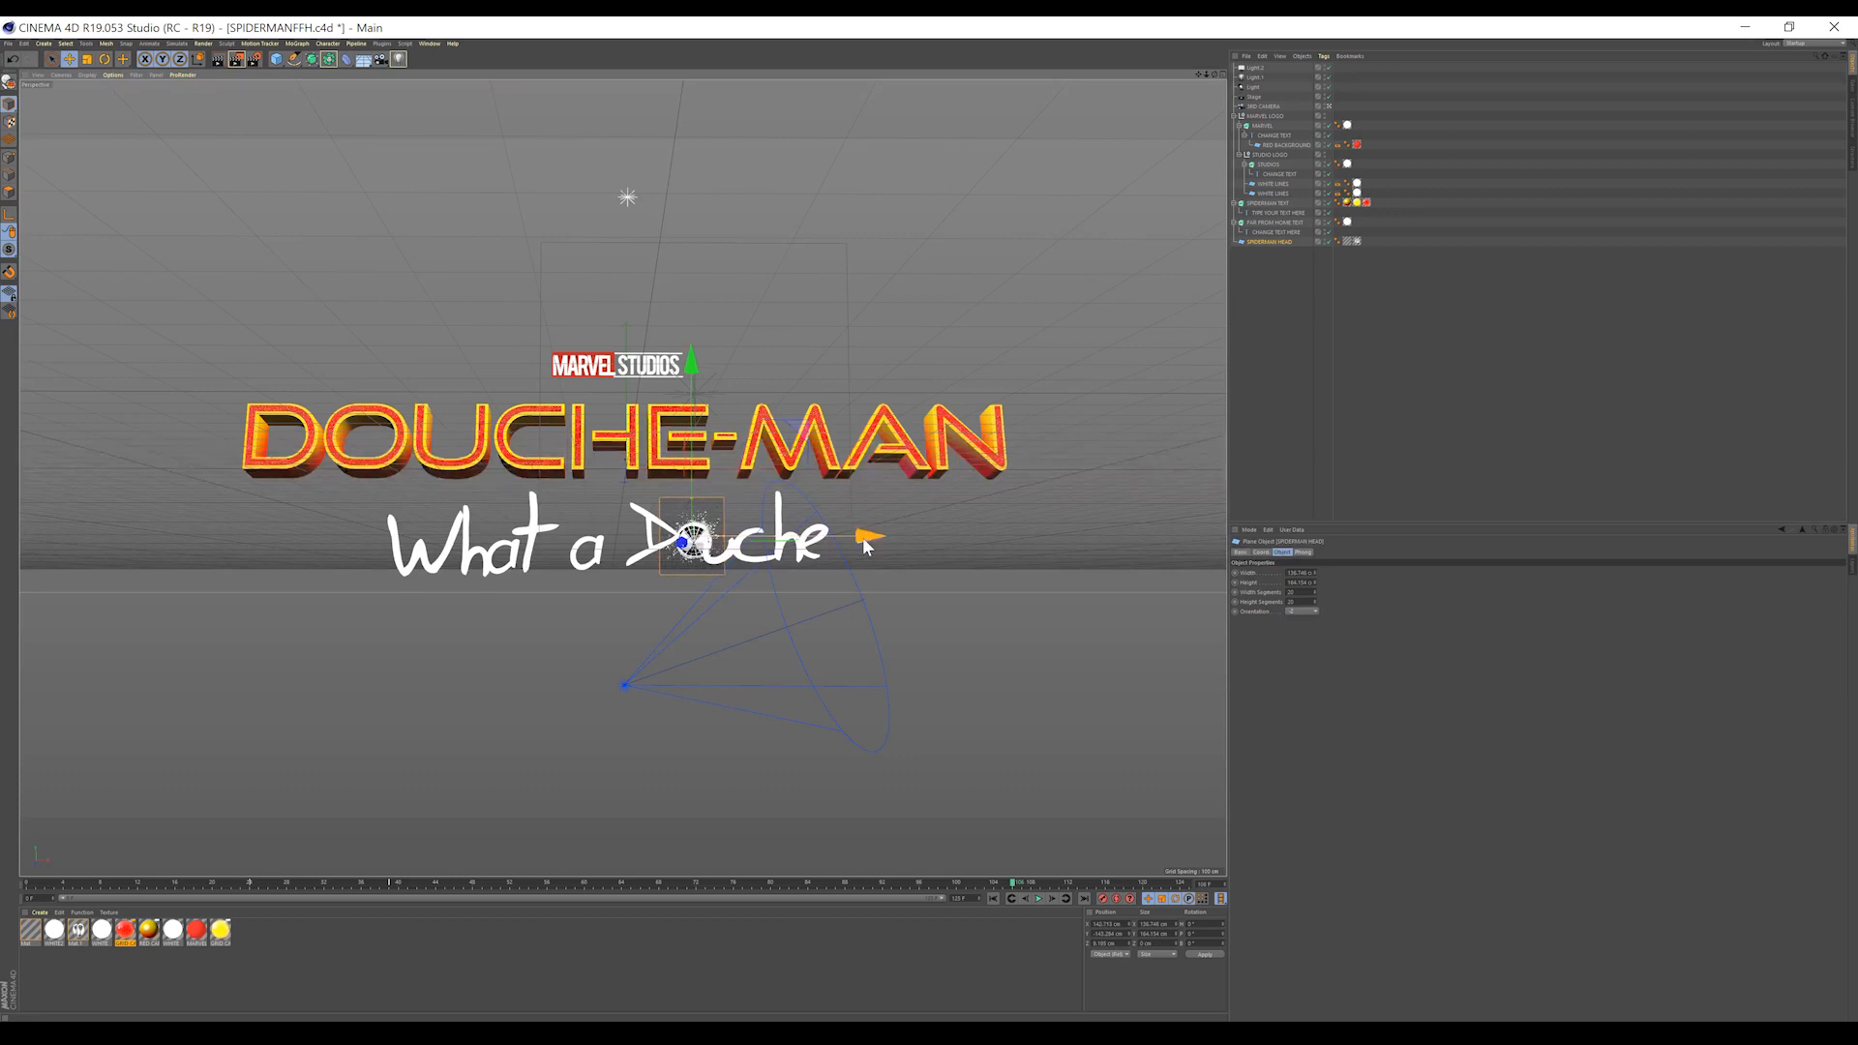
- Widen the subtitle's letter spacing around the mask with the 3D kerning handles and shift the whole text slightly sideways to fit
left_click(1279, 232)
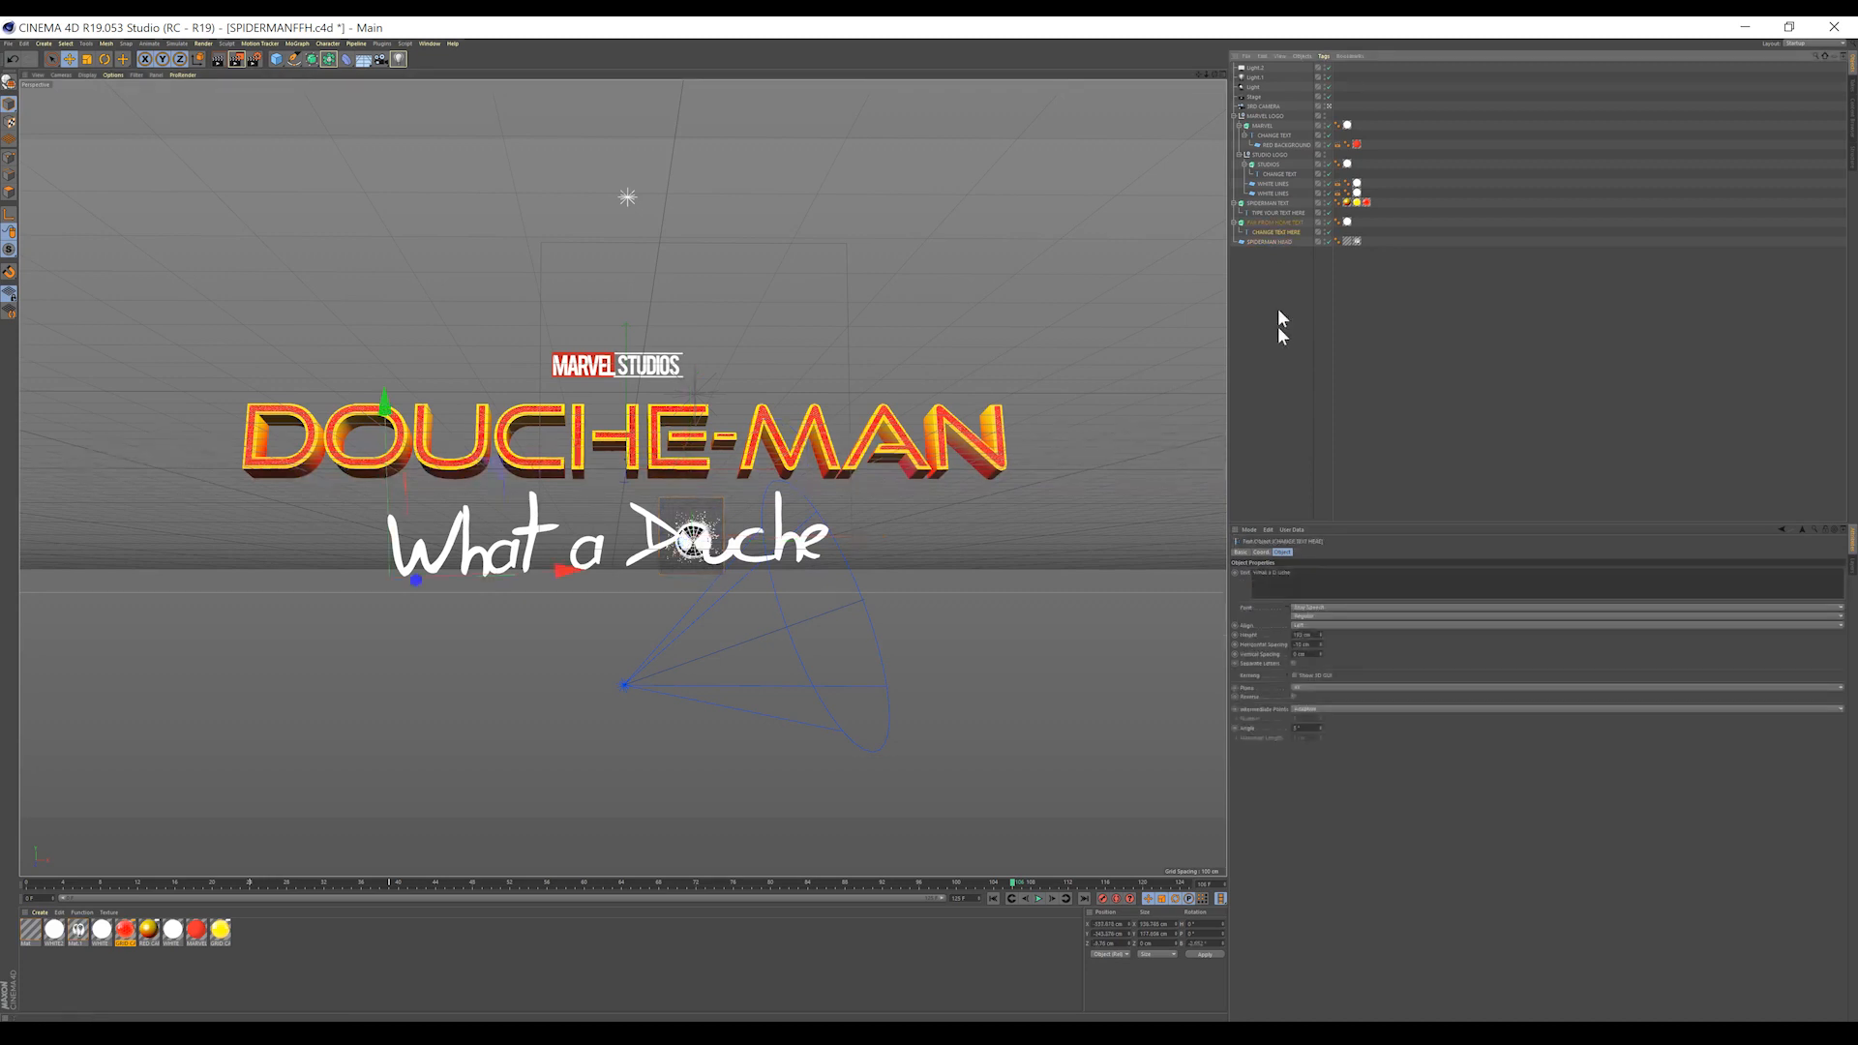
left_click(1295, 675)
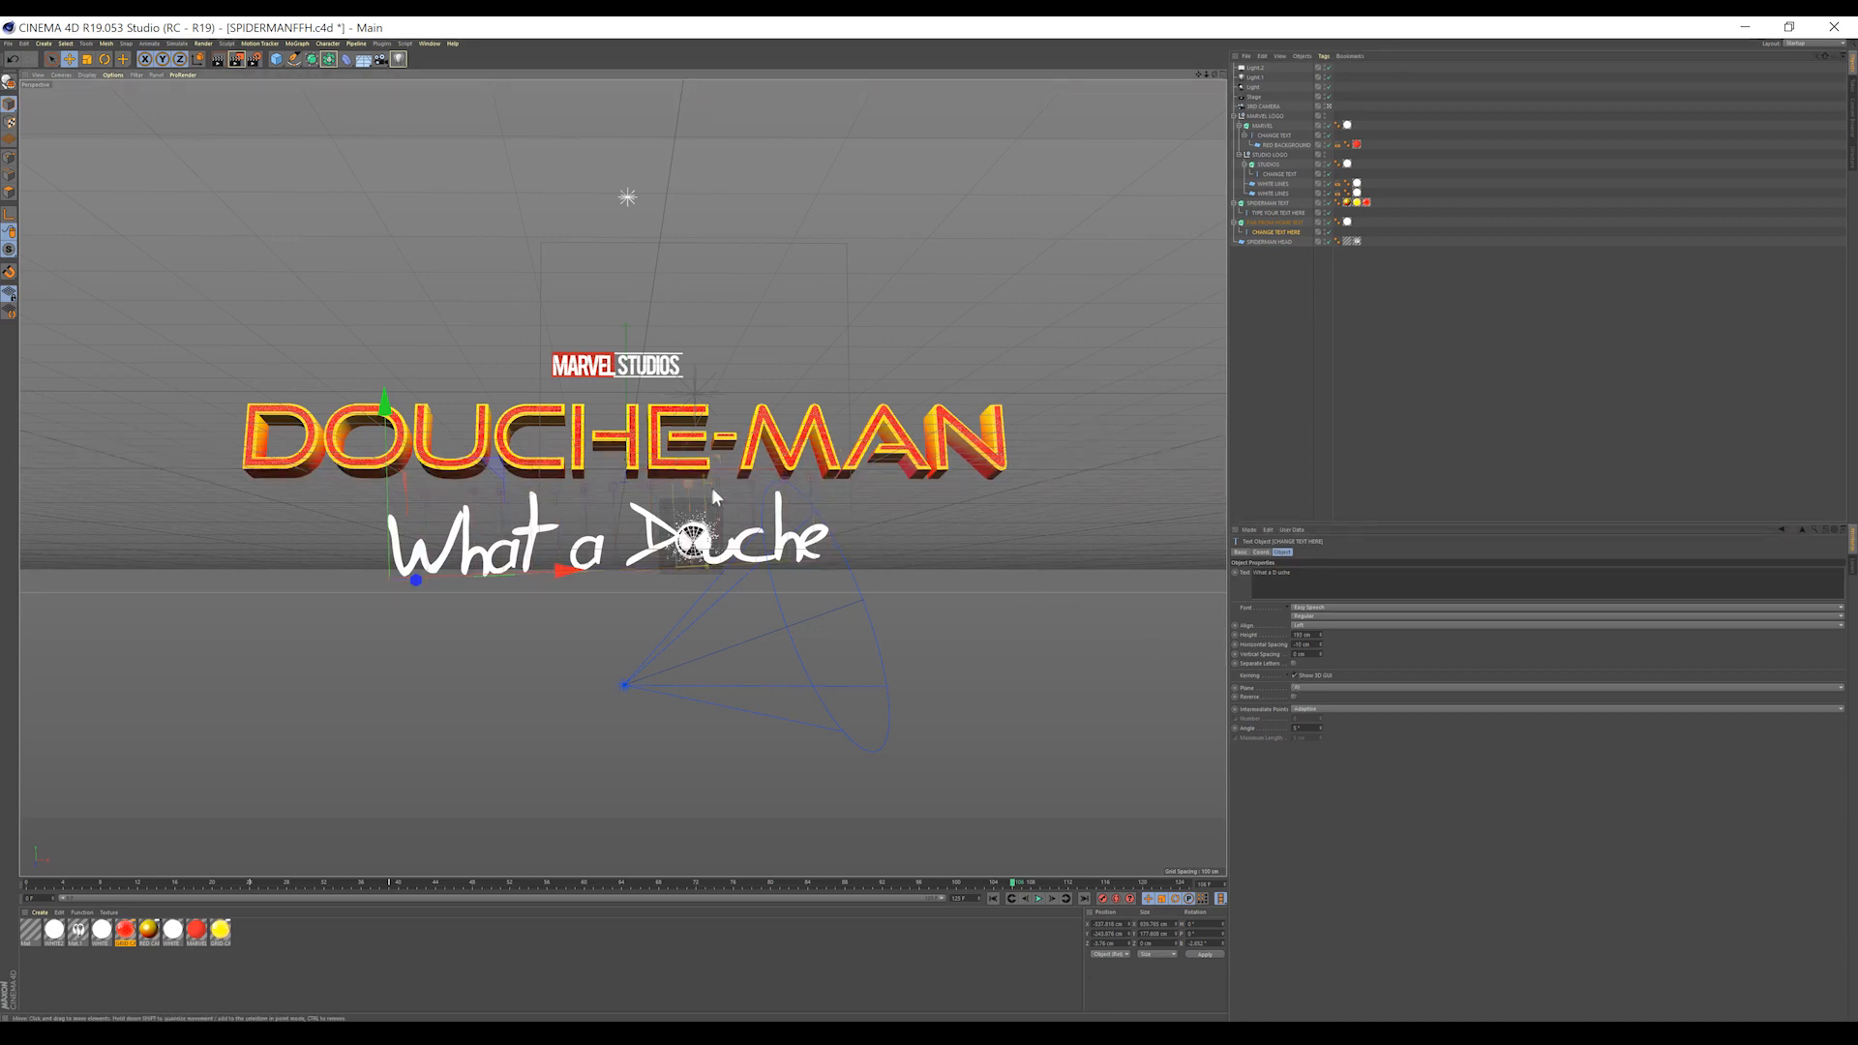
left_click_drag(714, 480, 713, 482)
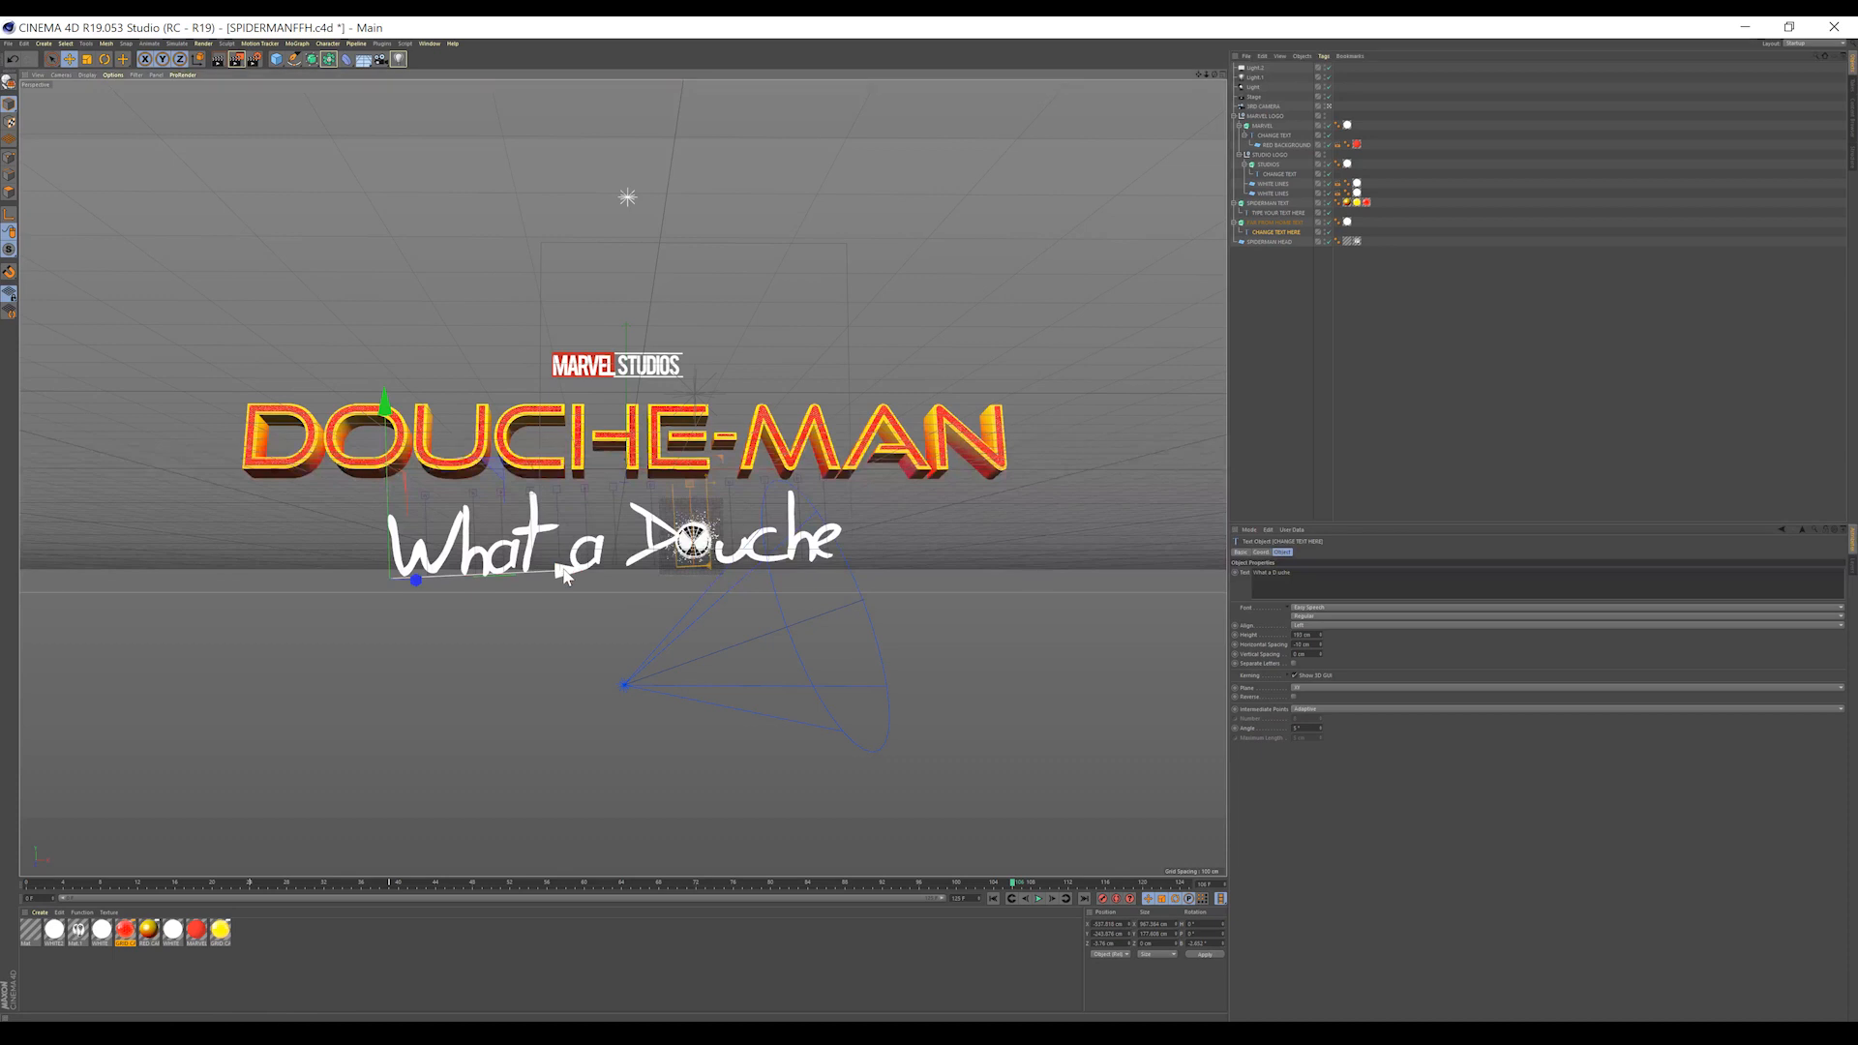
left_click_drag(569, 571, 563, 578)
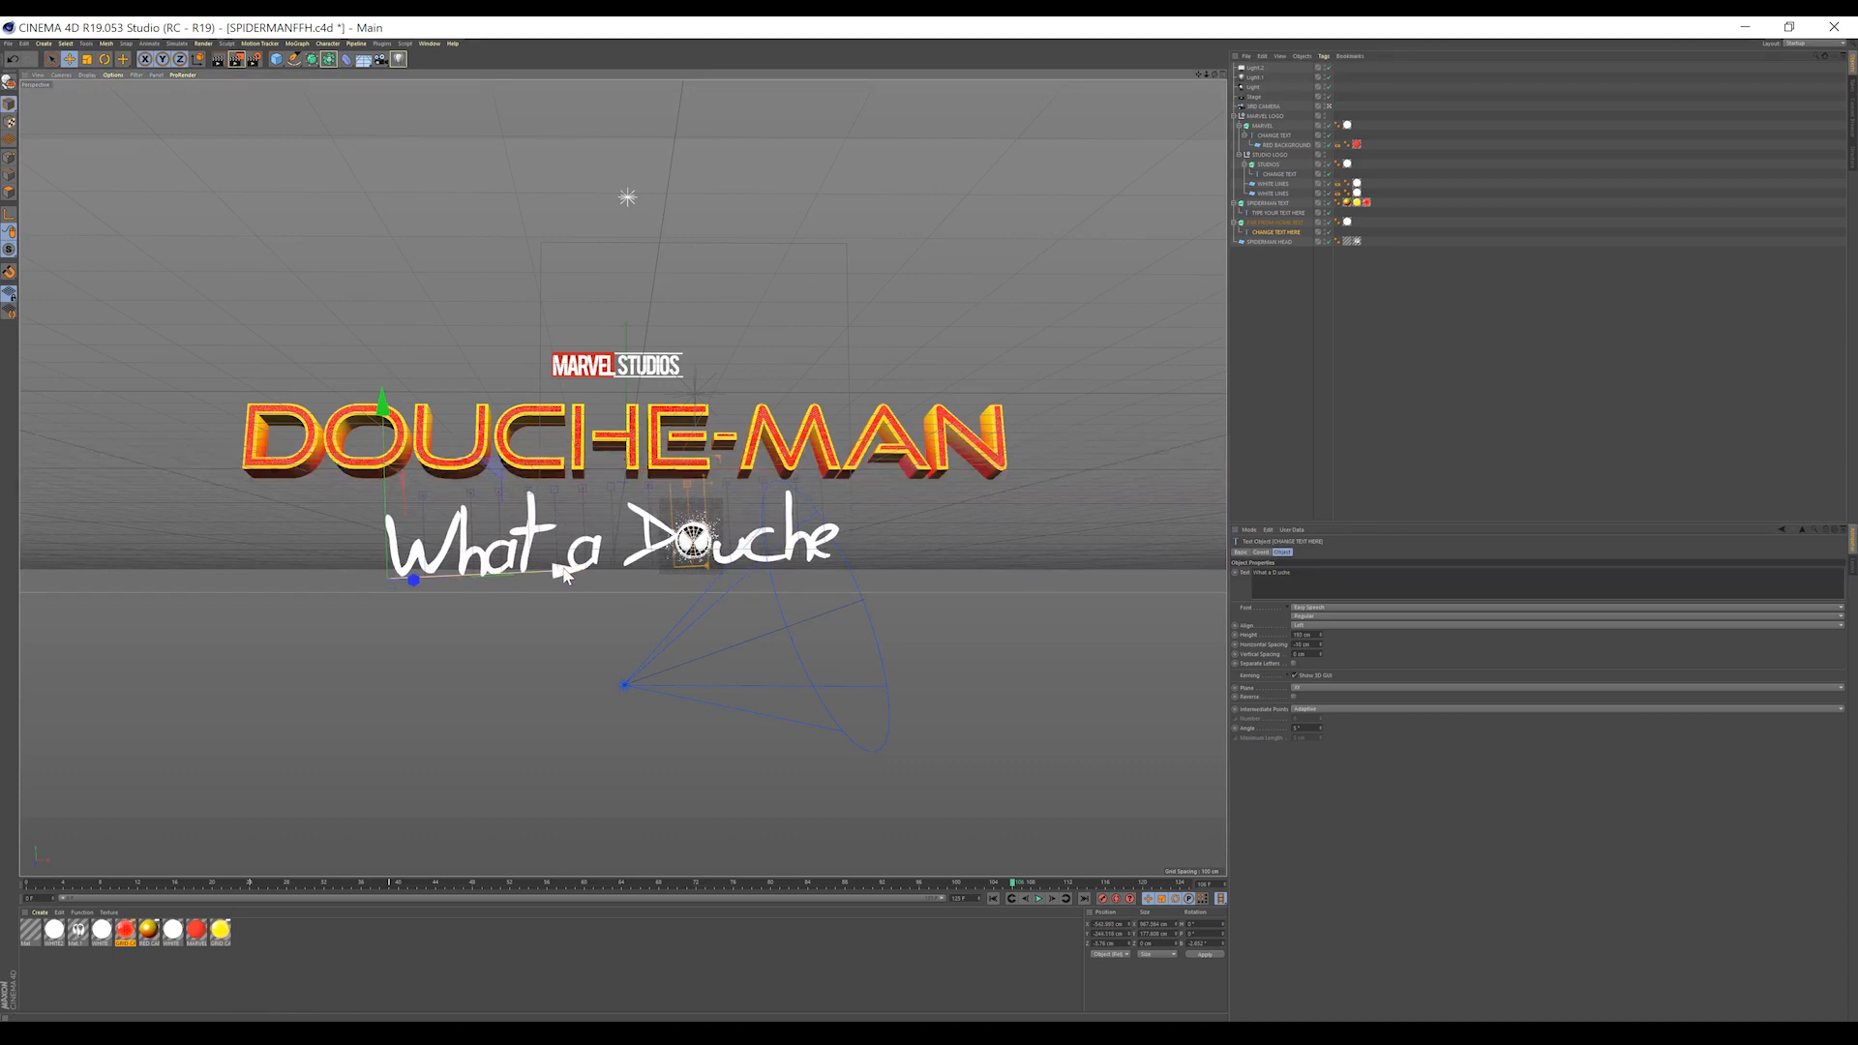
left_click(1372, 365)
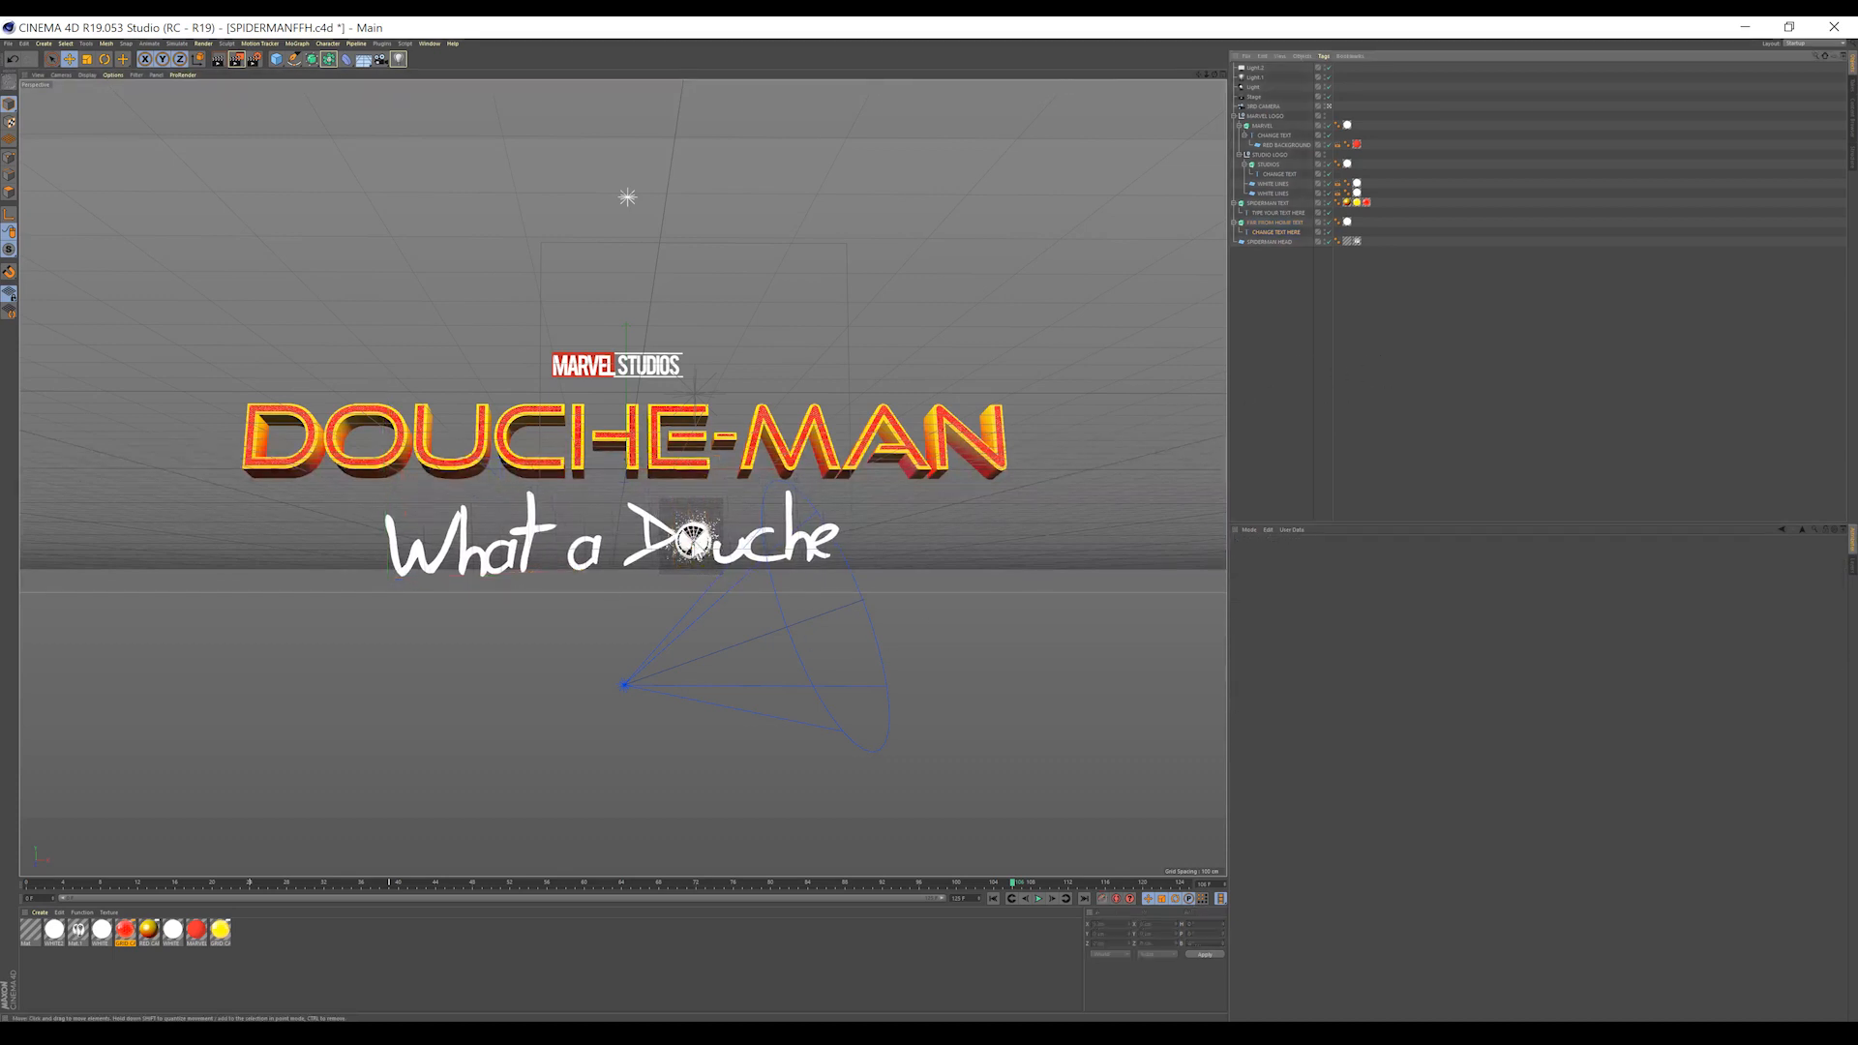
- Shift the camera sideways at the first frame to bring the mask into view, keyframing that position, and save the scene
left_click(993, 902)
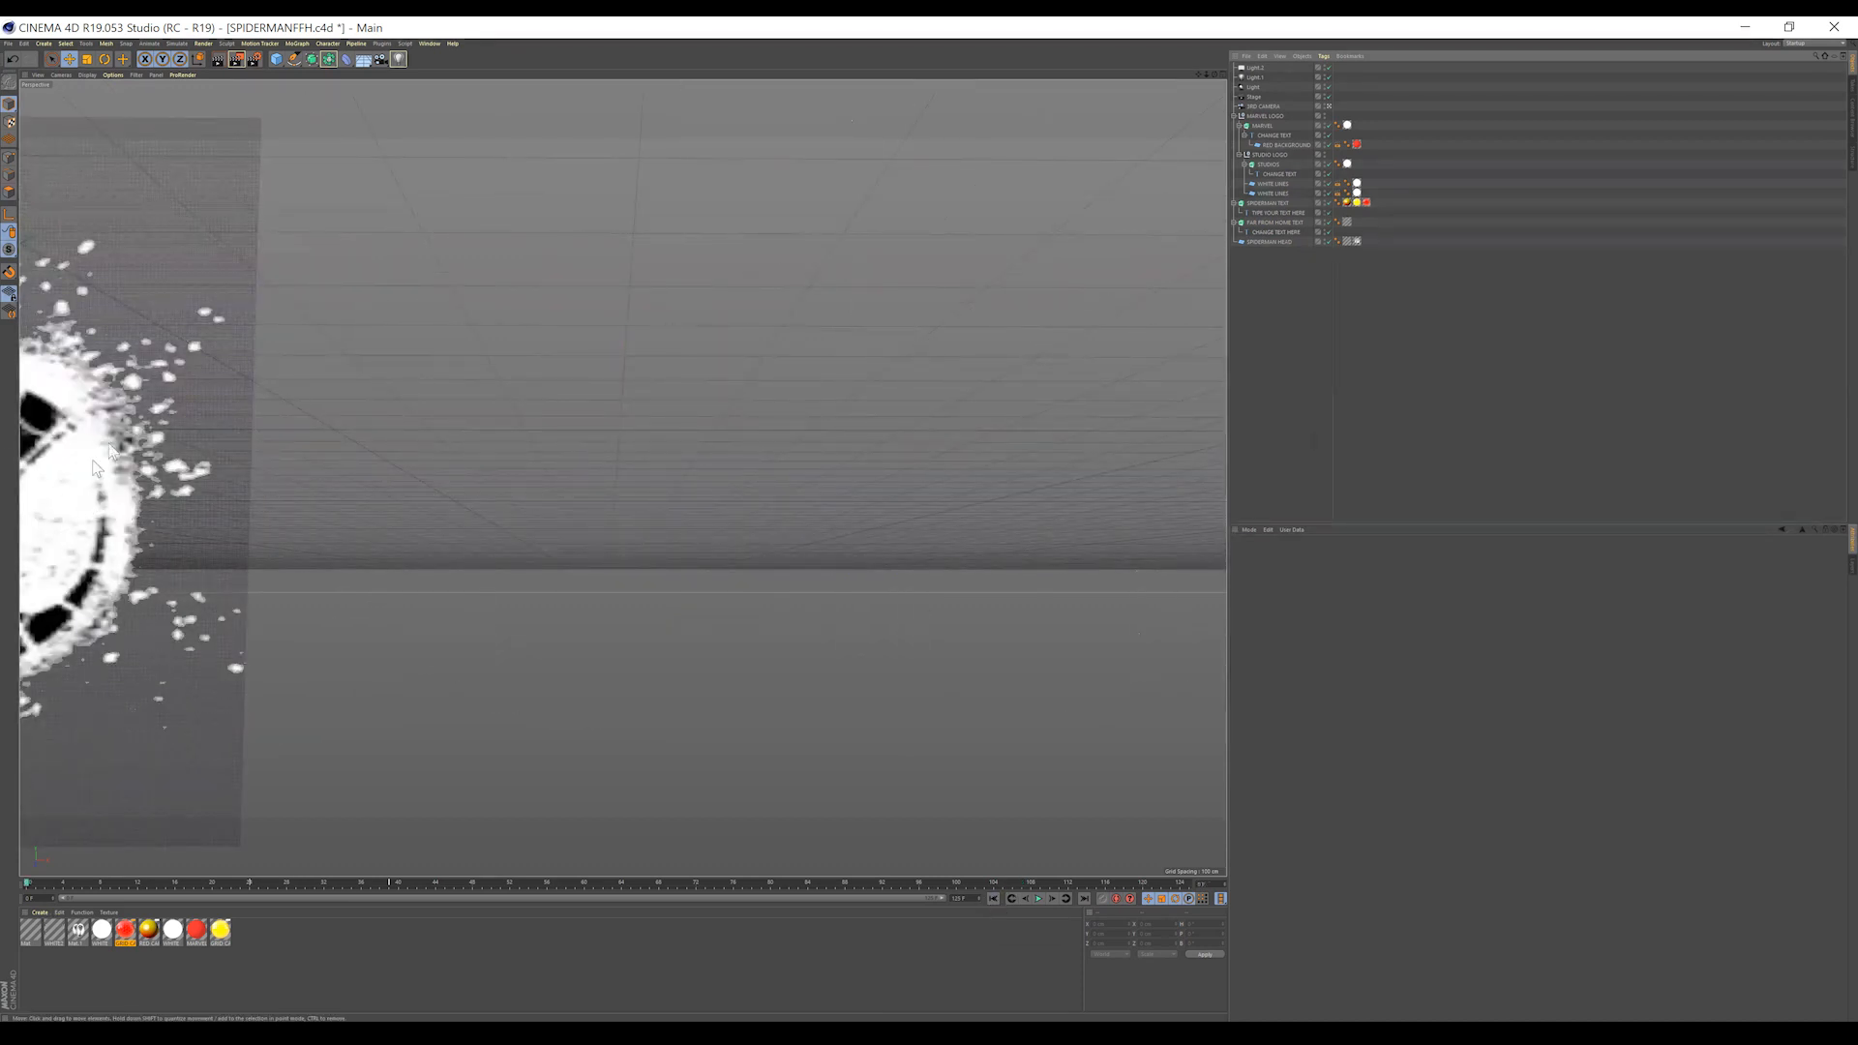
left_click(1263, 106)
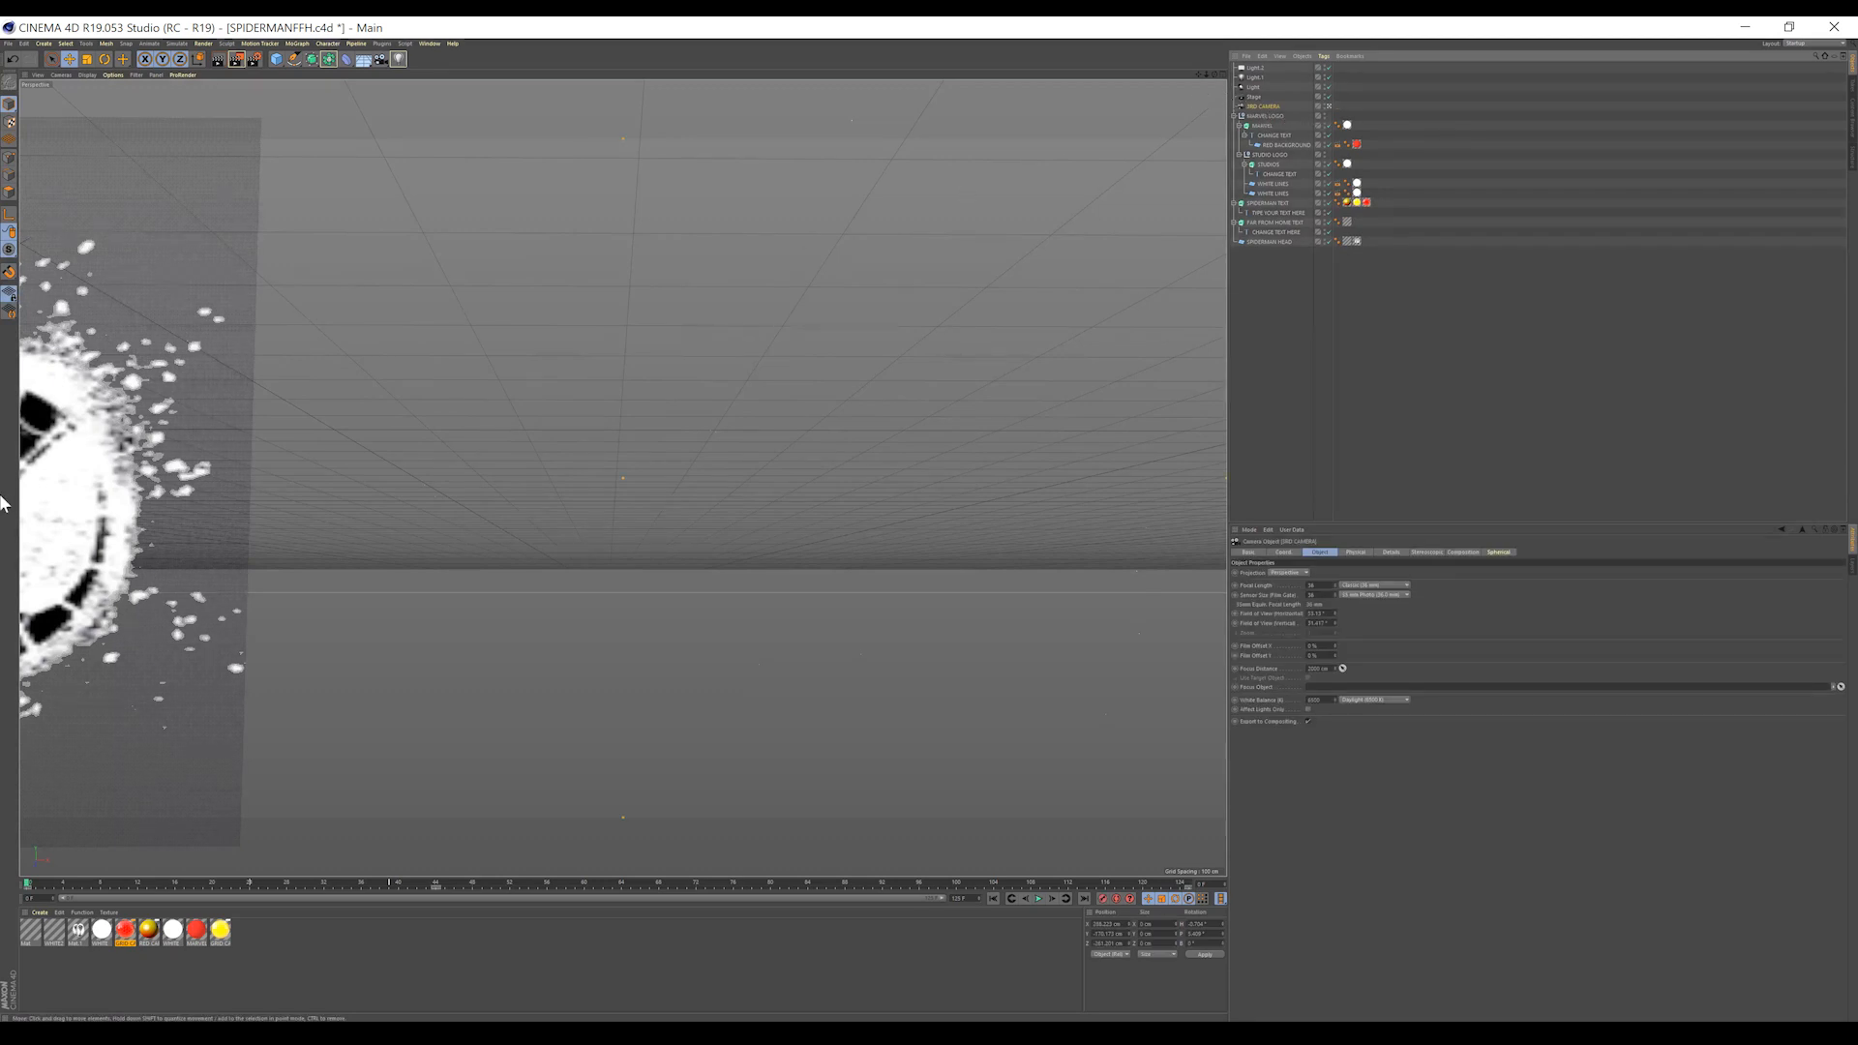
left_click(1217, 74)
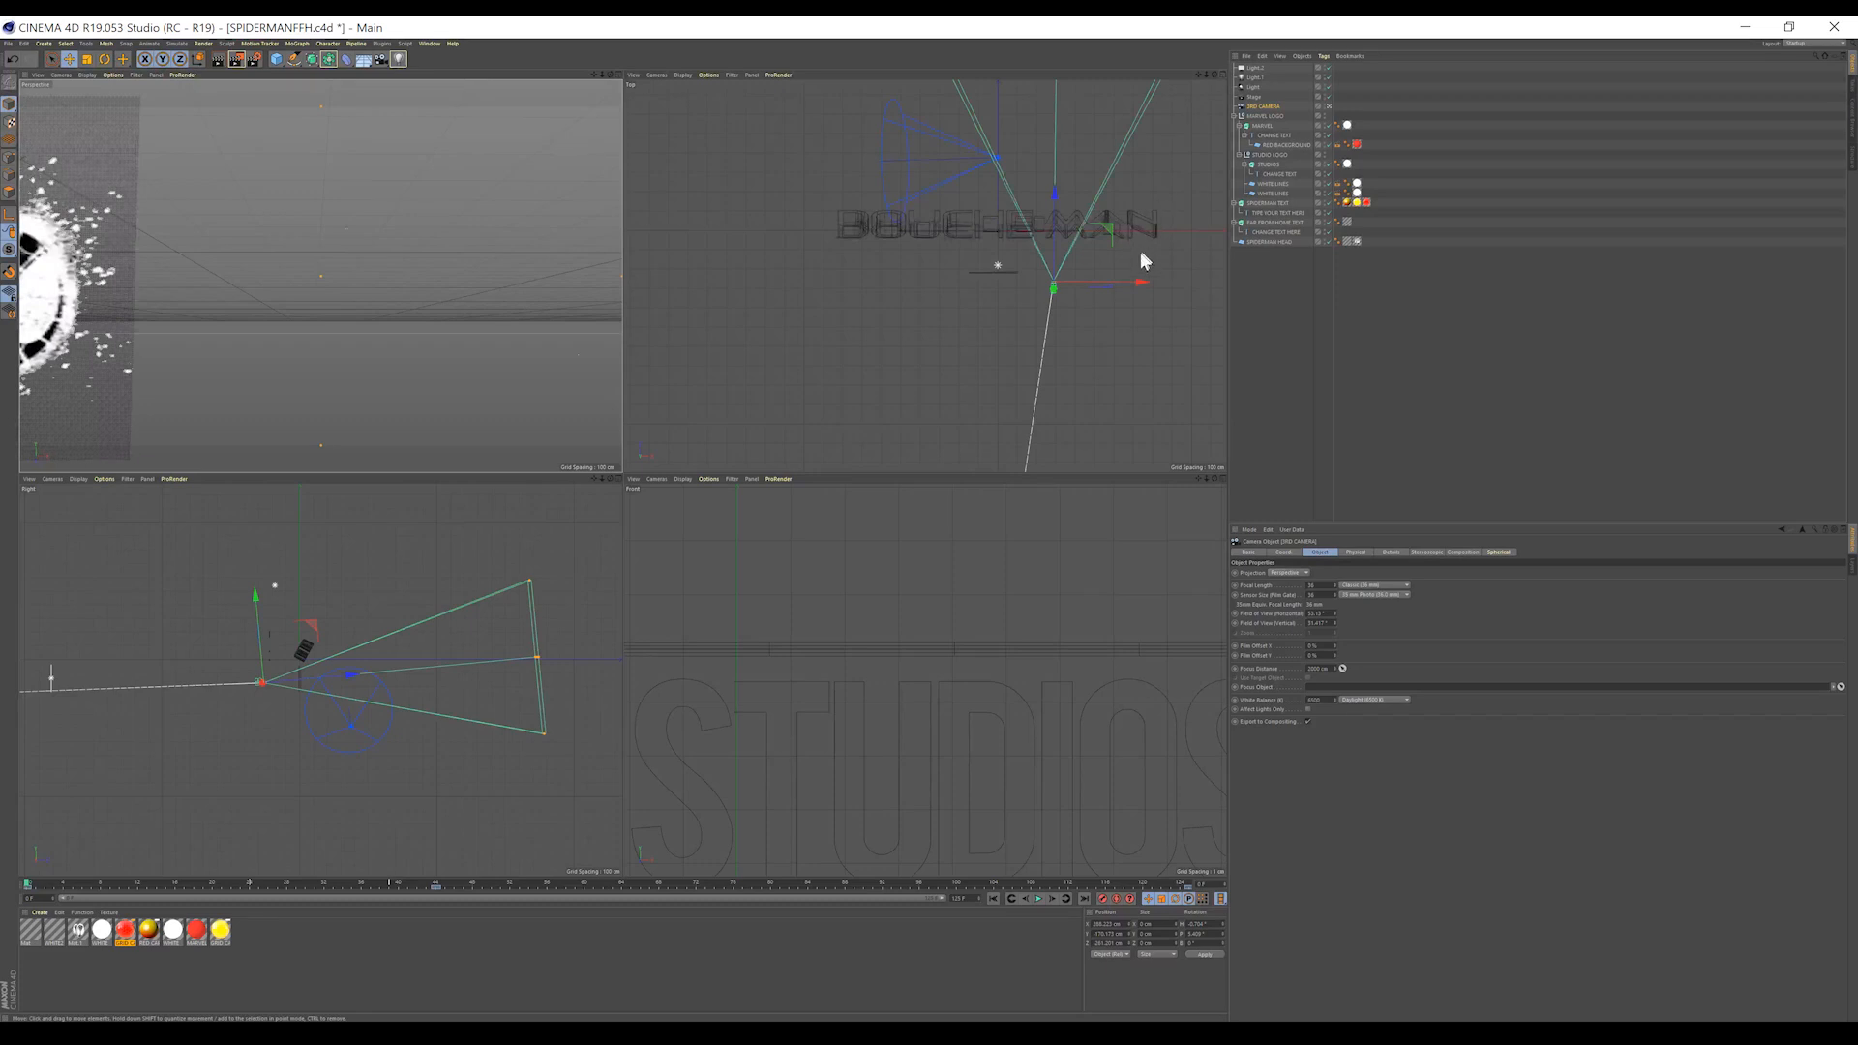
left_click_drag(1143, 288, 1108, 285)
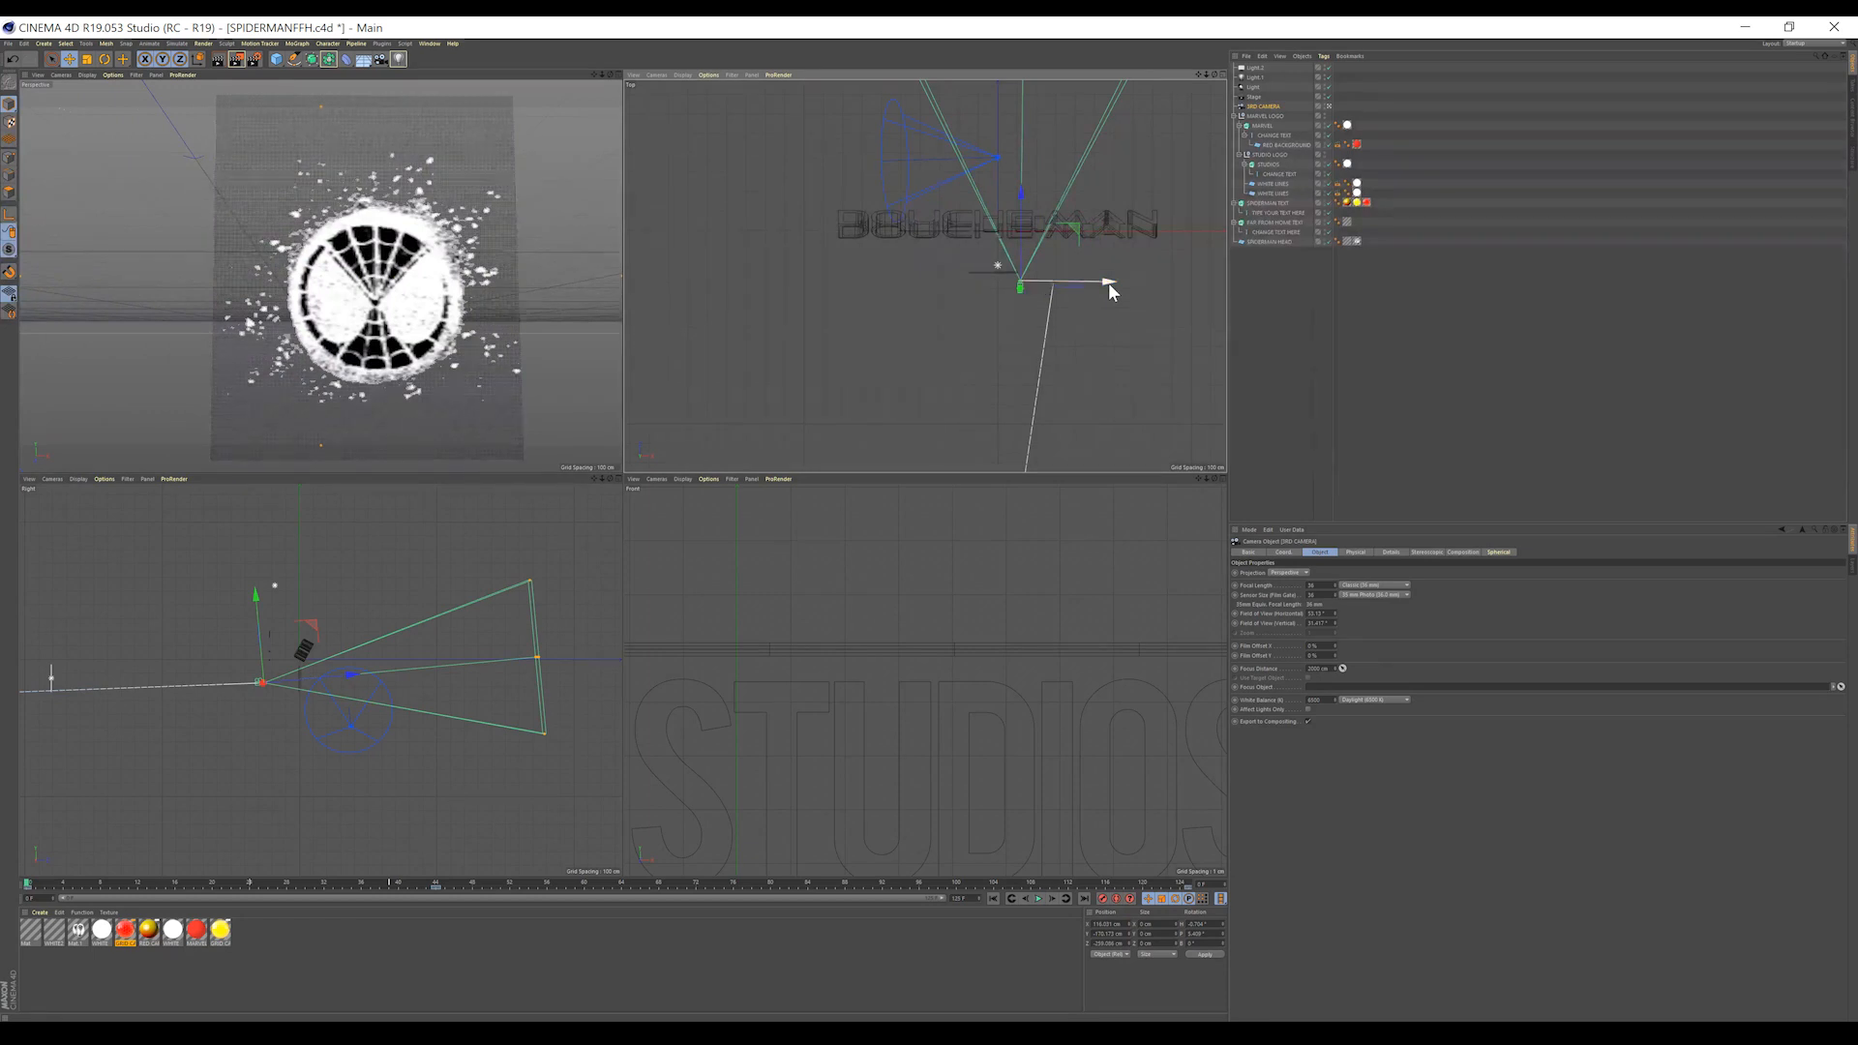
left_click(618, 74)
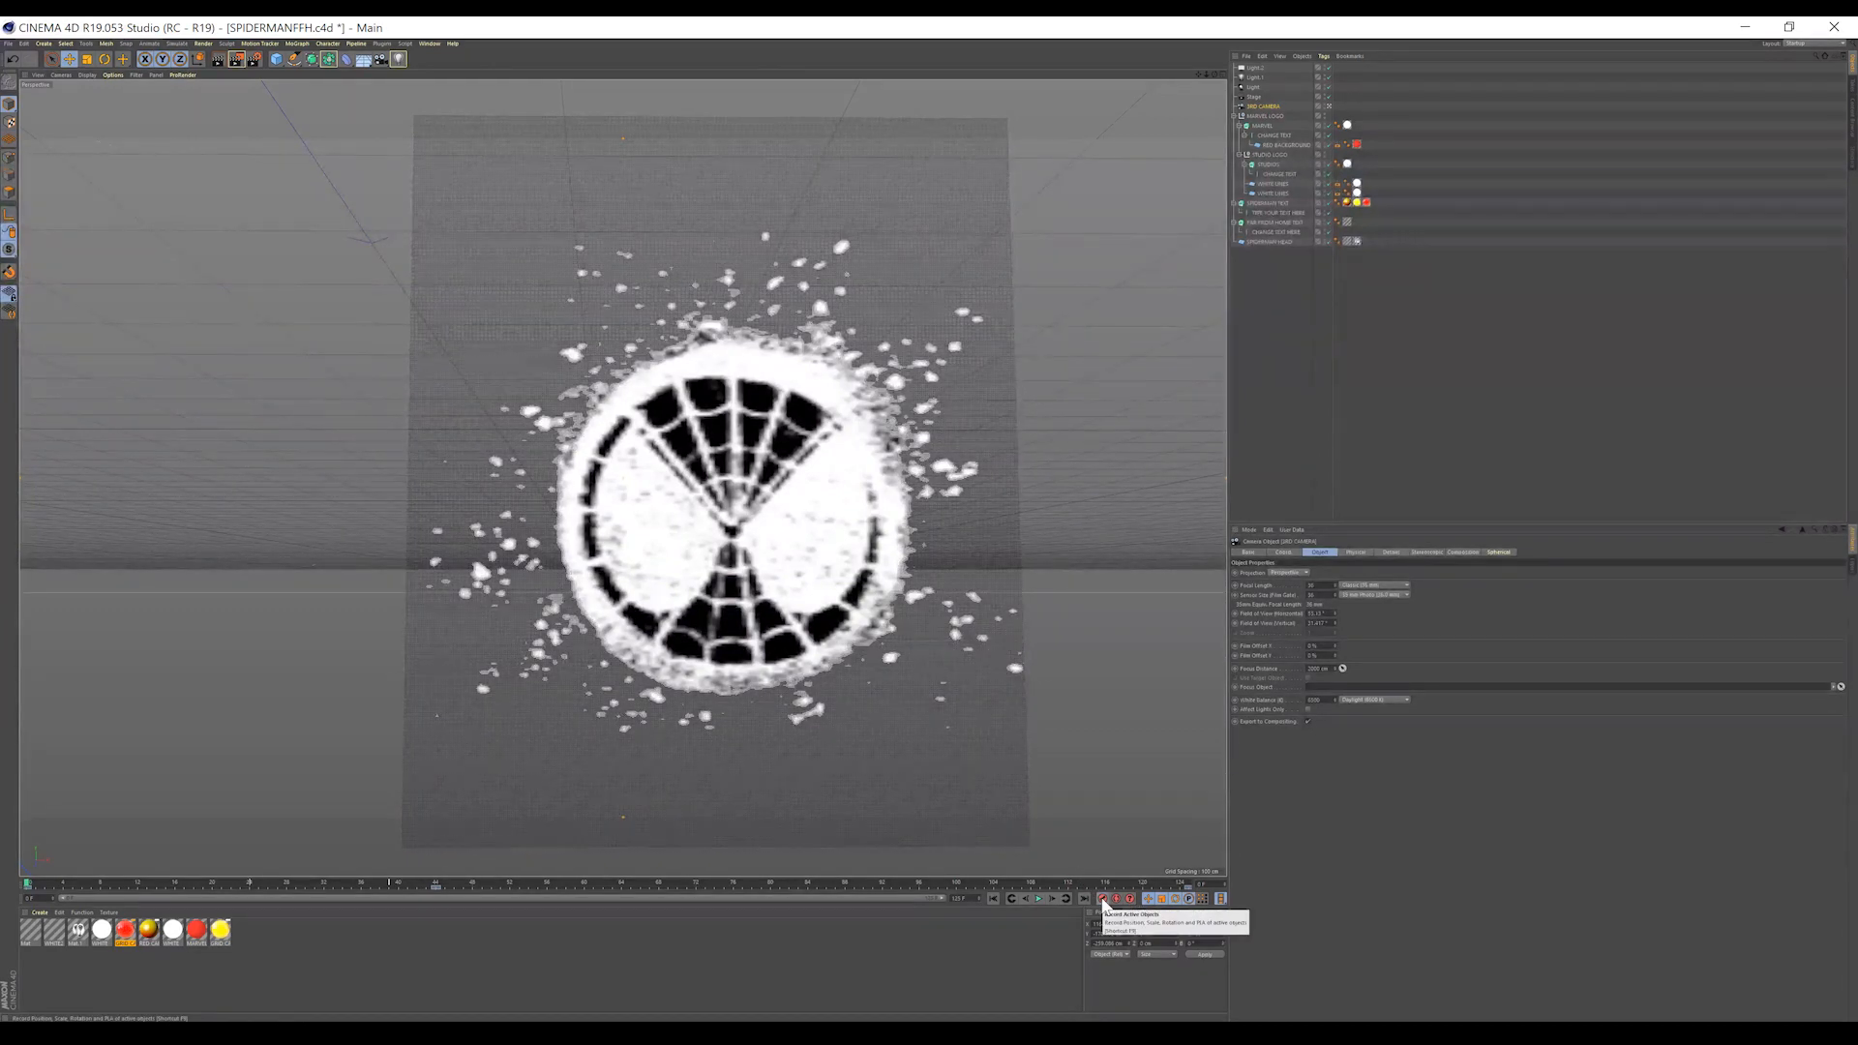
left_click(7, 44)
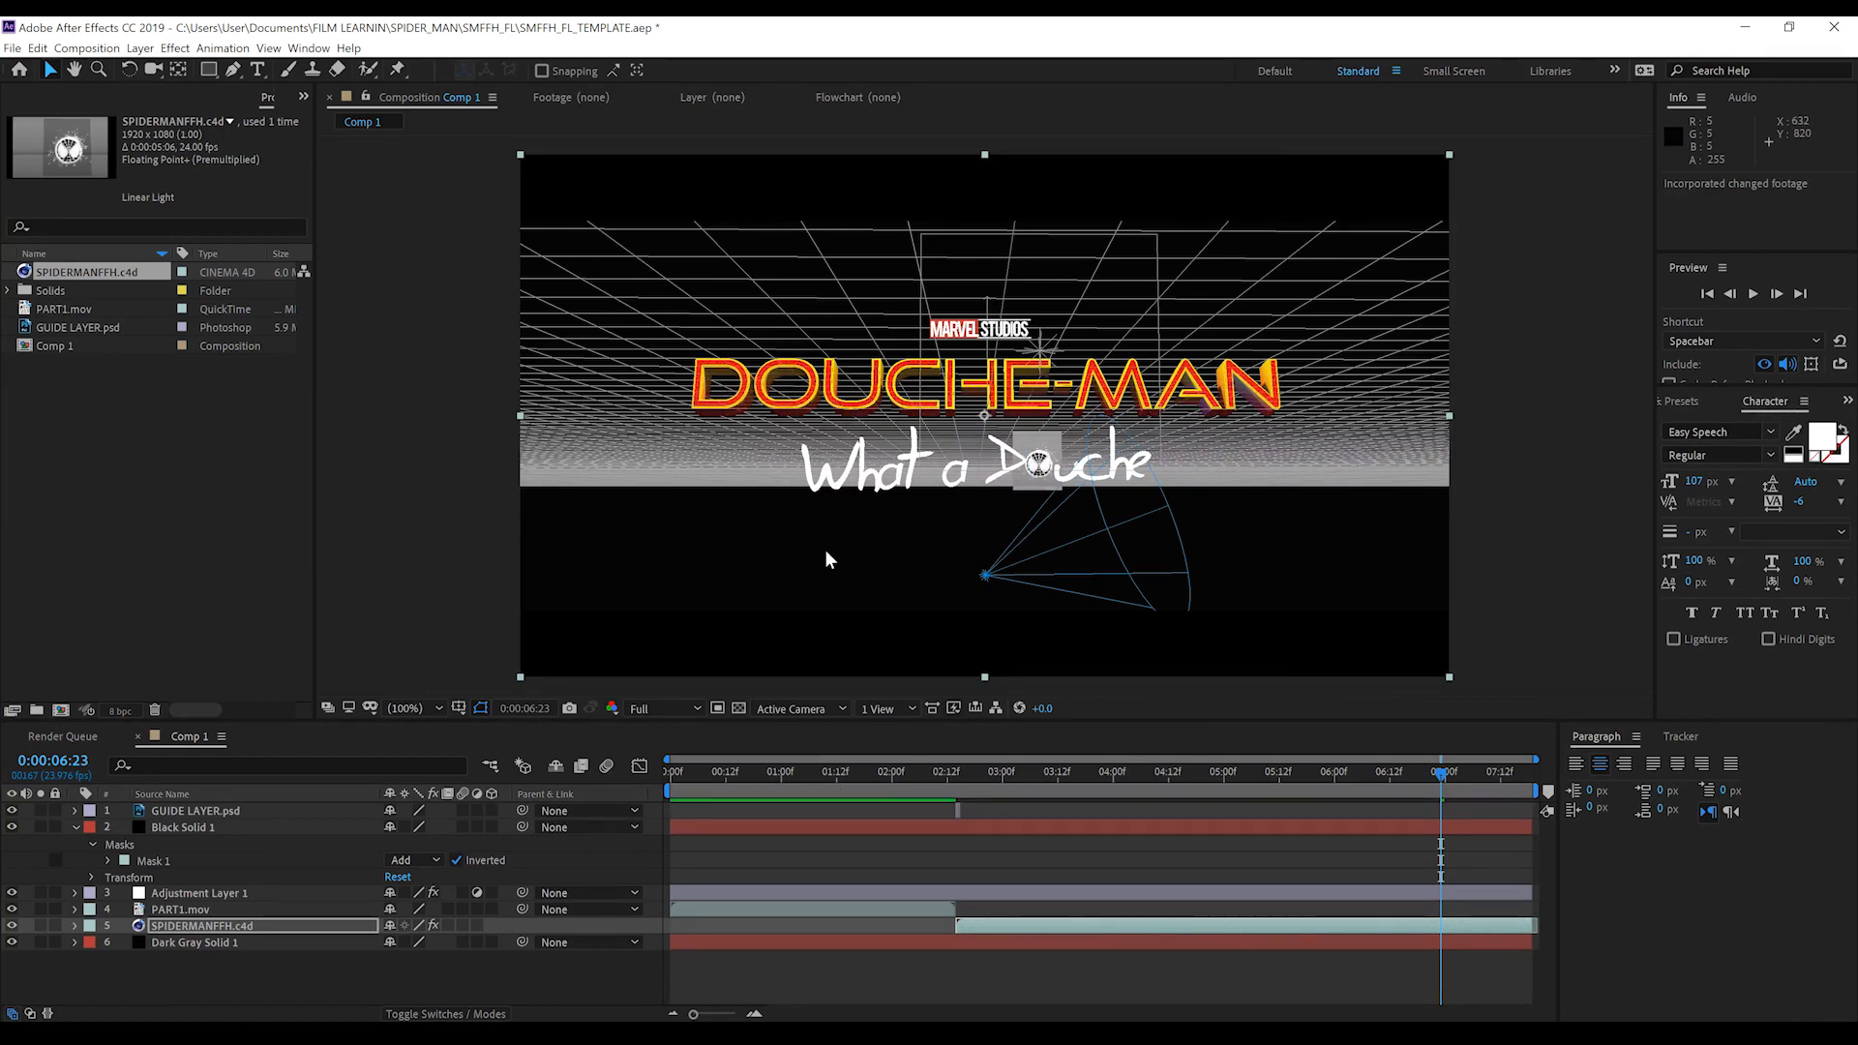
right_click(53, 278)
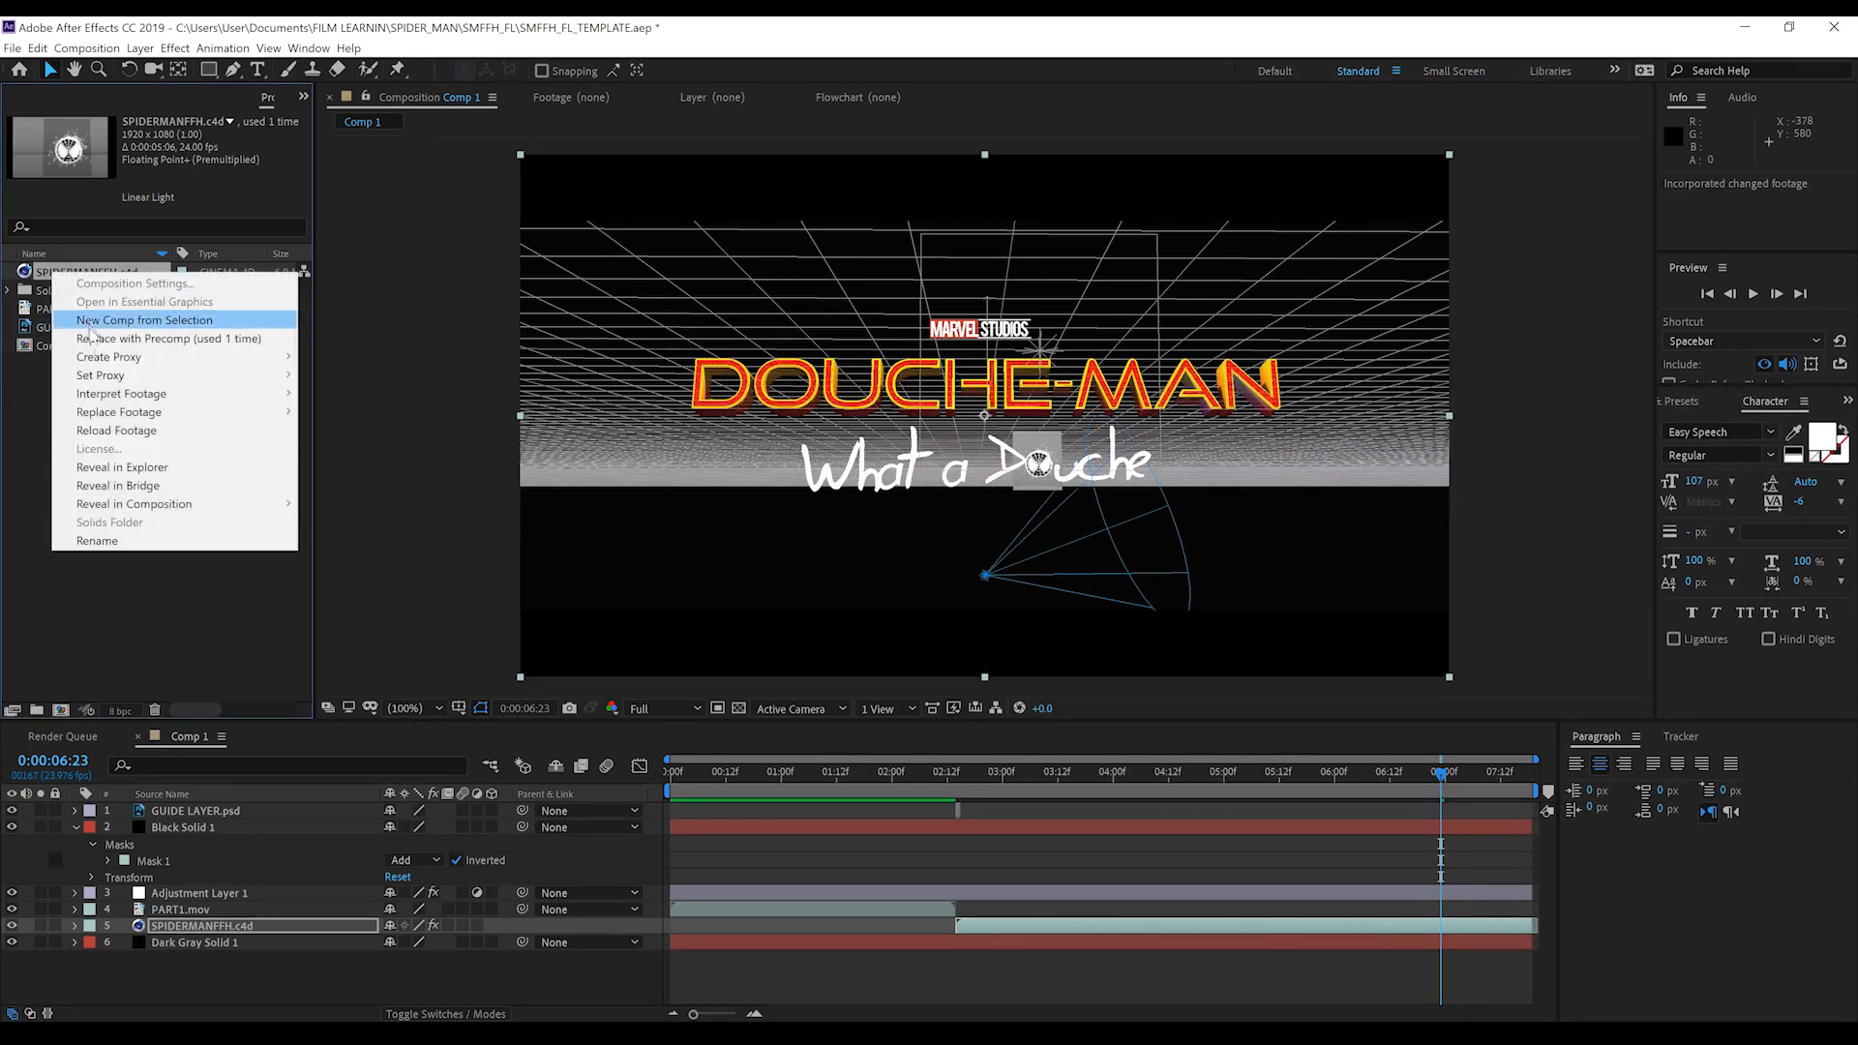
mouse_move(121, 414)
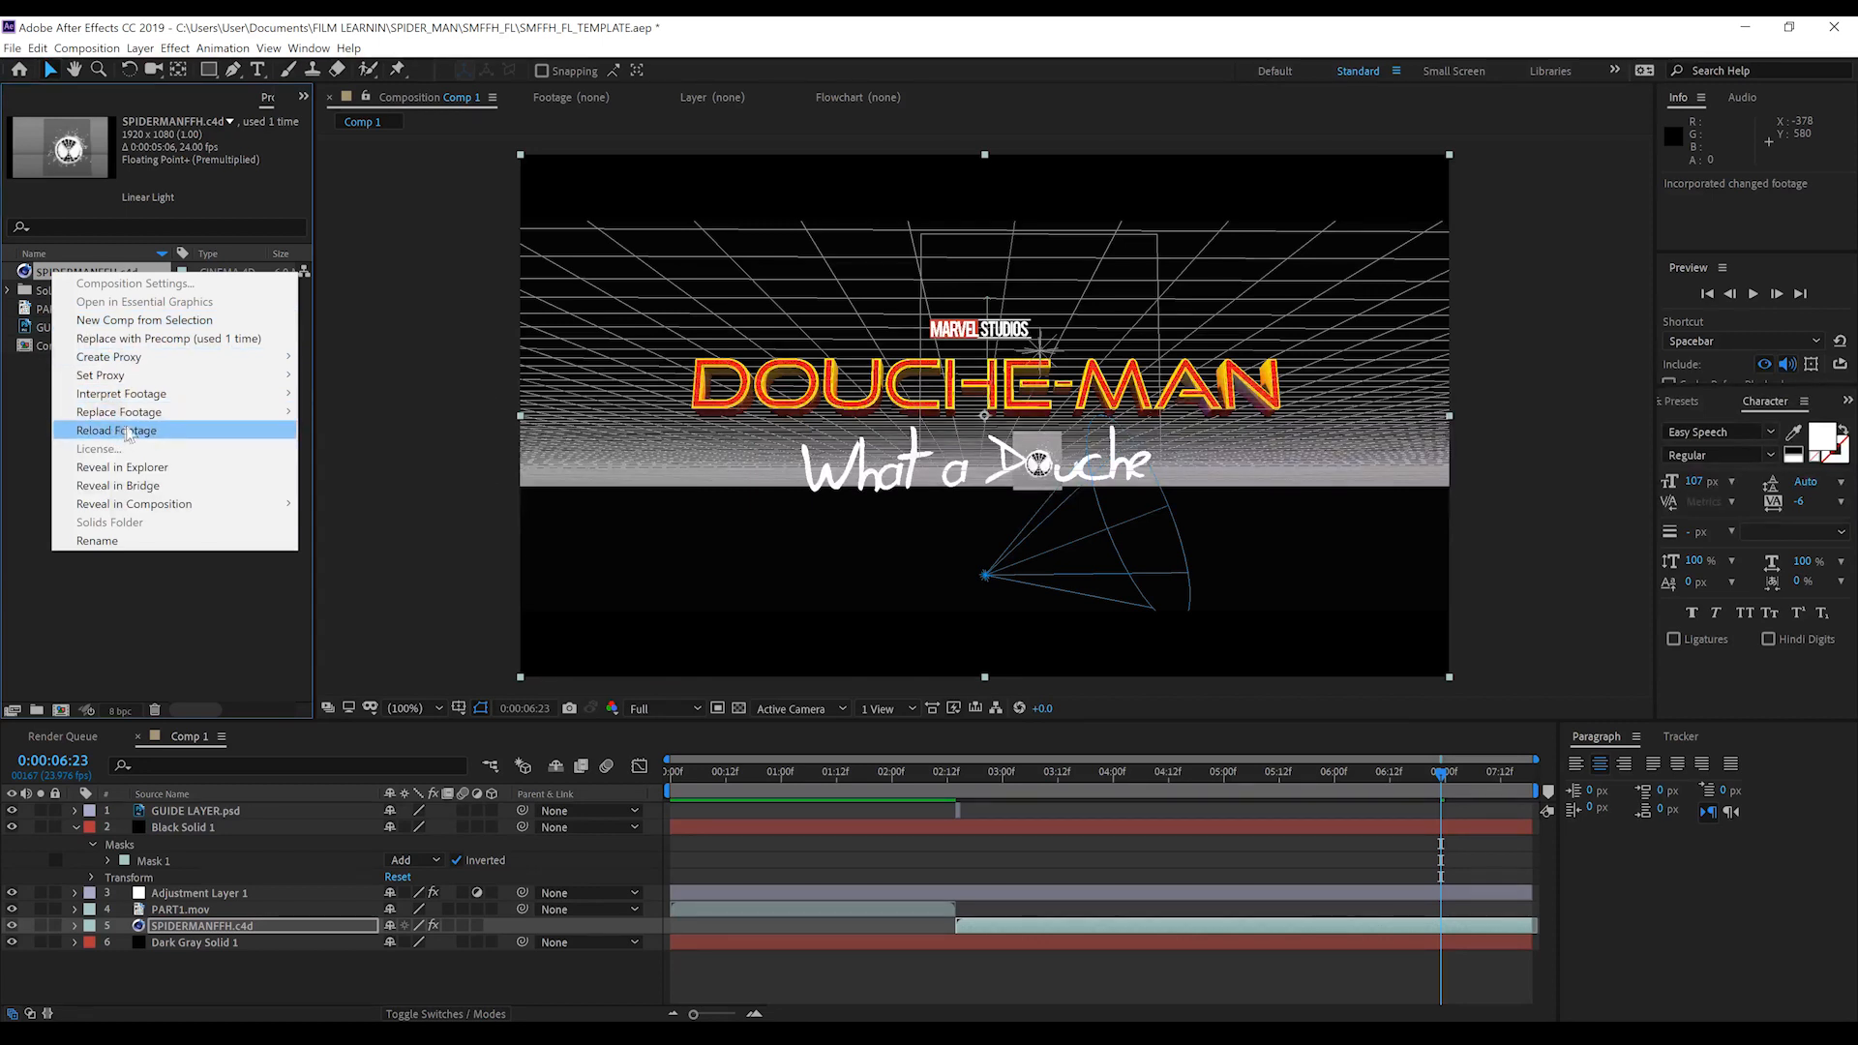
left_click(24, 416)
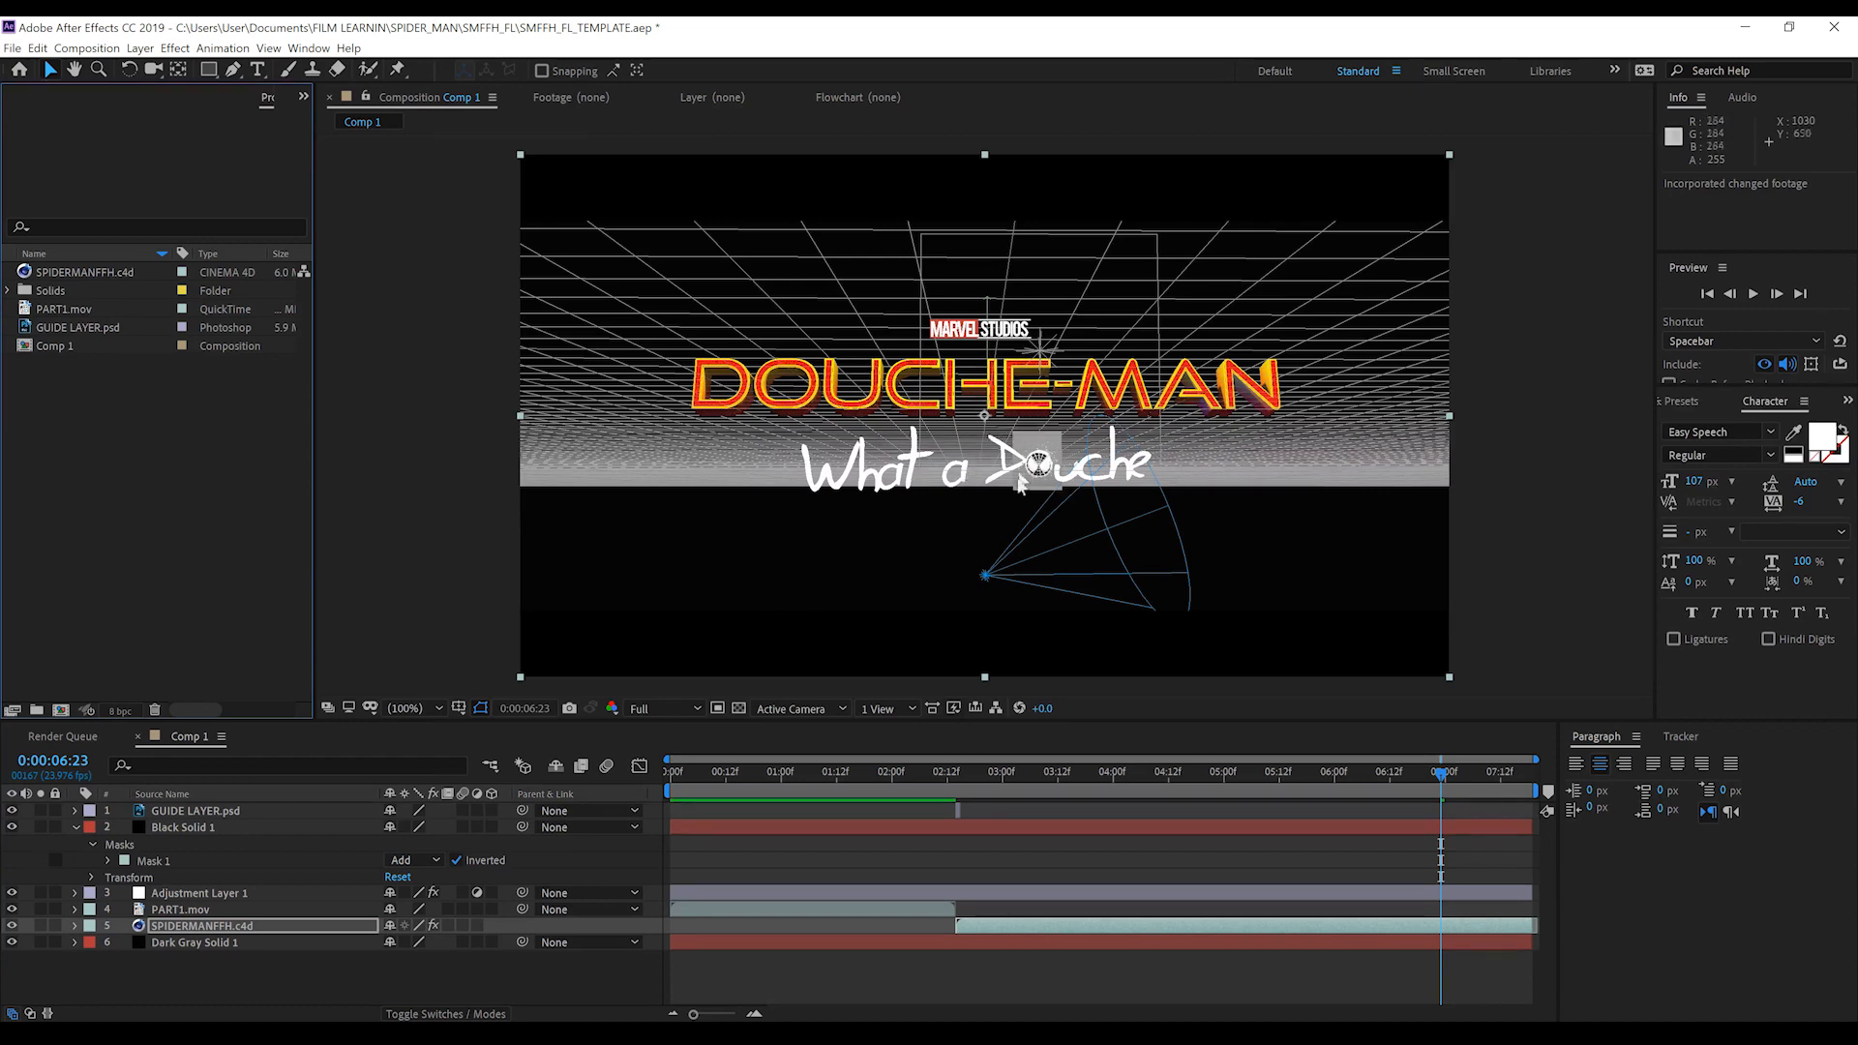
- Compare the mask's position with GUIDE LAYER.psd at 0:00:02:14 by toggling the guide layer's visibility
left_click(192, 812)
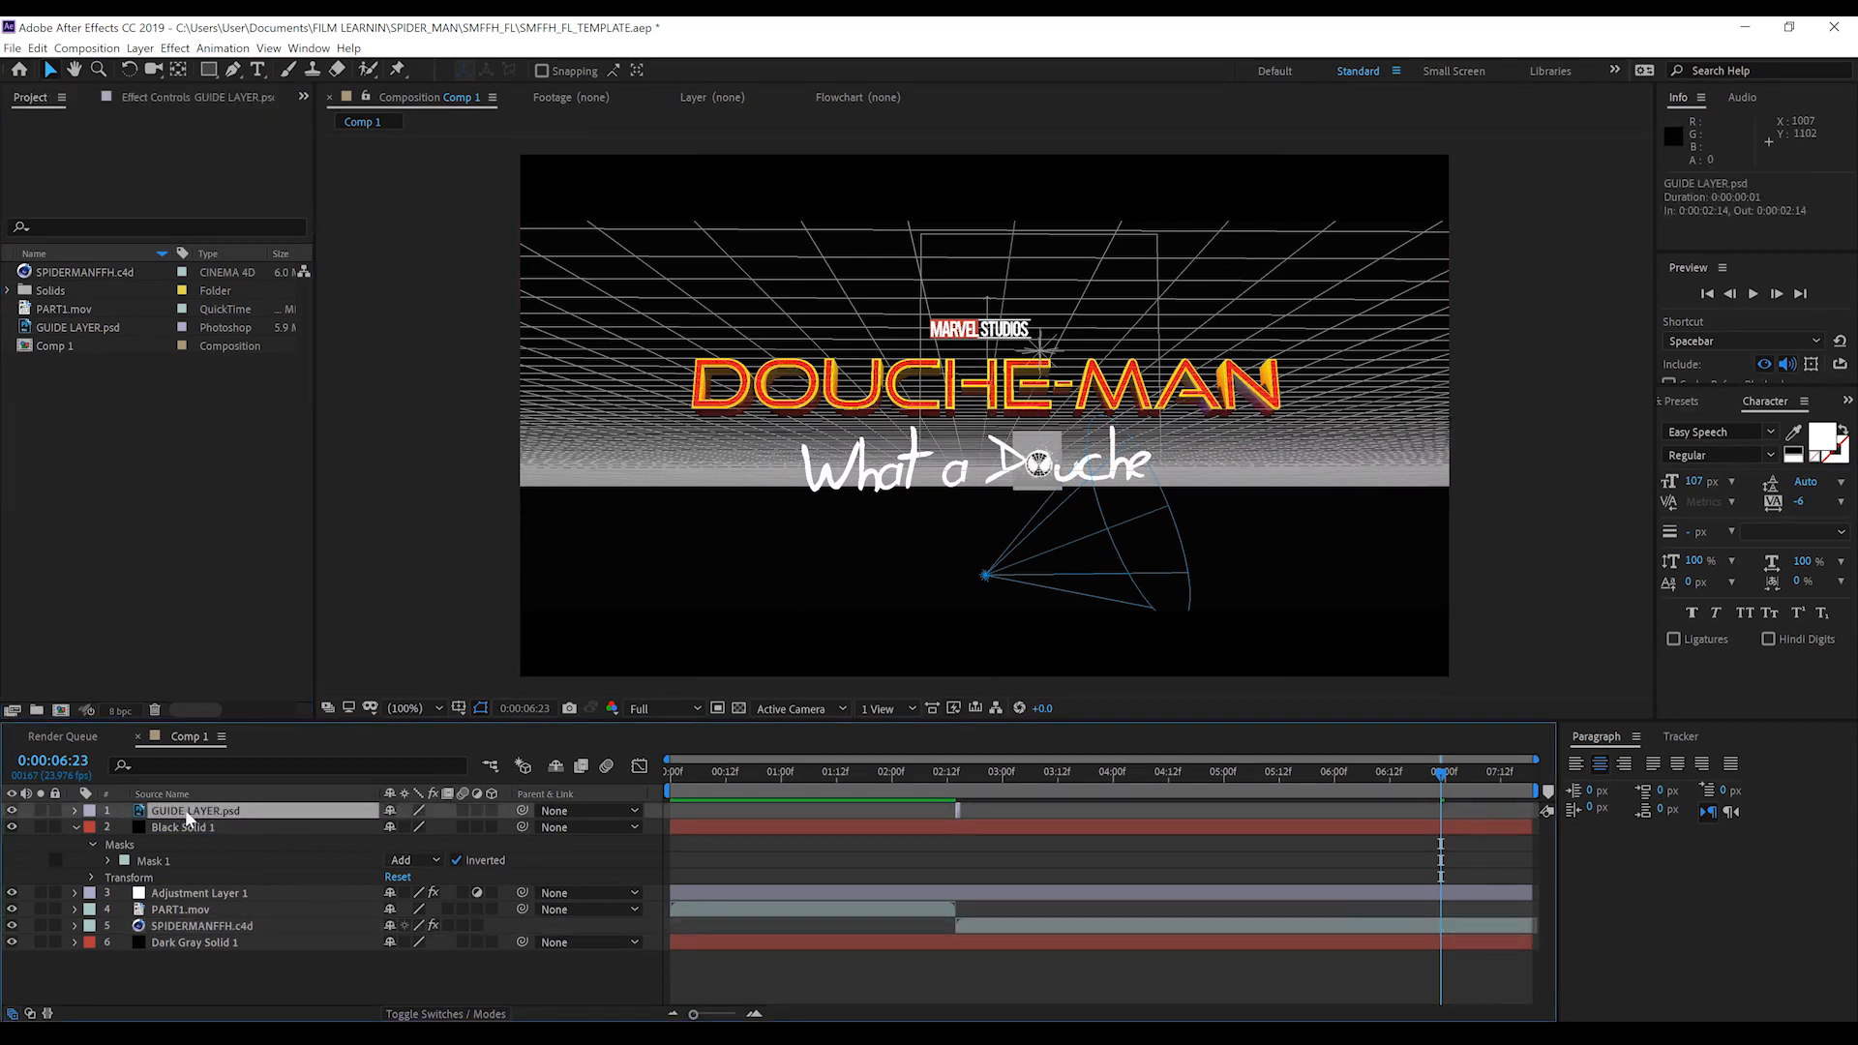
left_click(954, 776)
left_click_drag(954, 776, 960, 776)
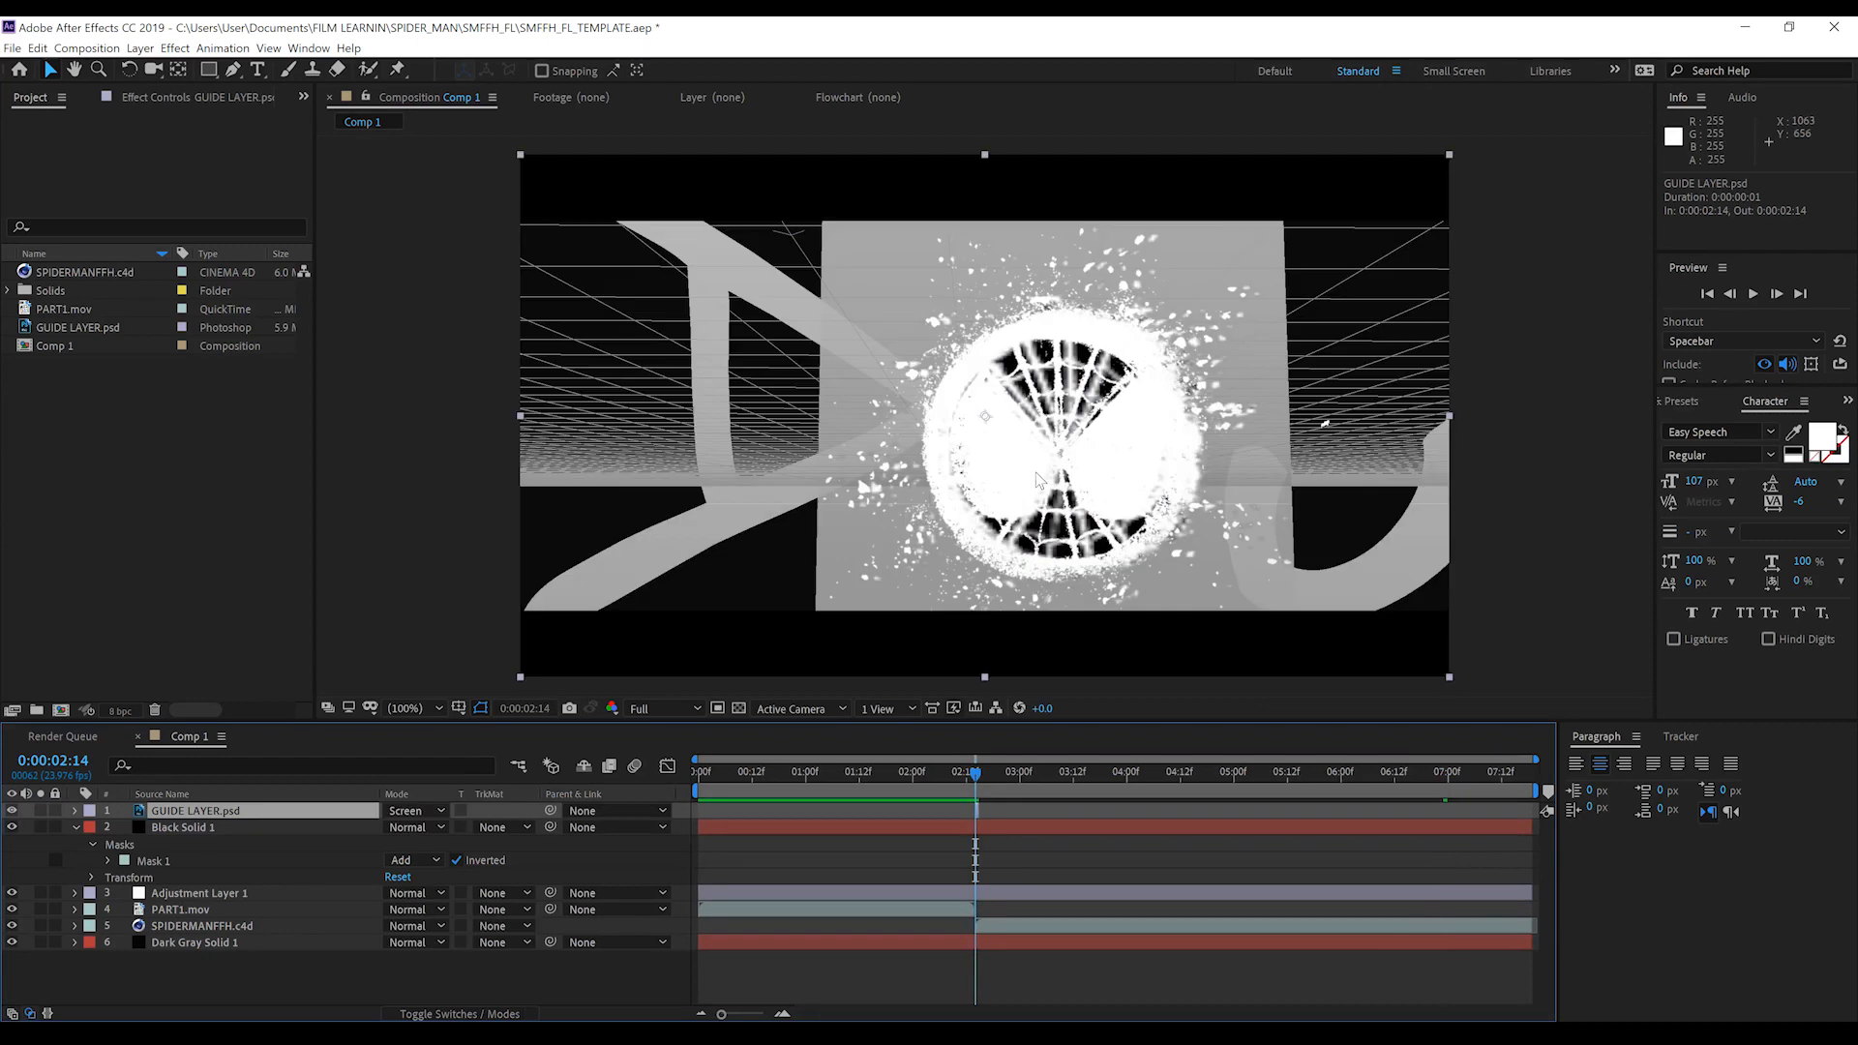
left_click(12, 811)
left_click(12, 811)
- Switch to Cinema 4D, fine-tune and save the camera's horizontal position, and recheck the mask against the guide layer in After Effects
key("alt+Tab")
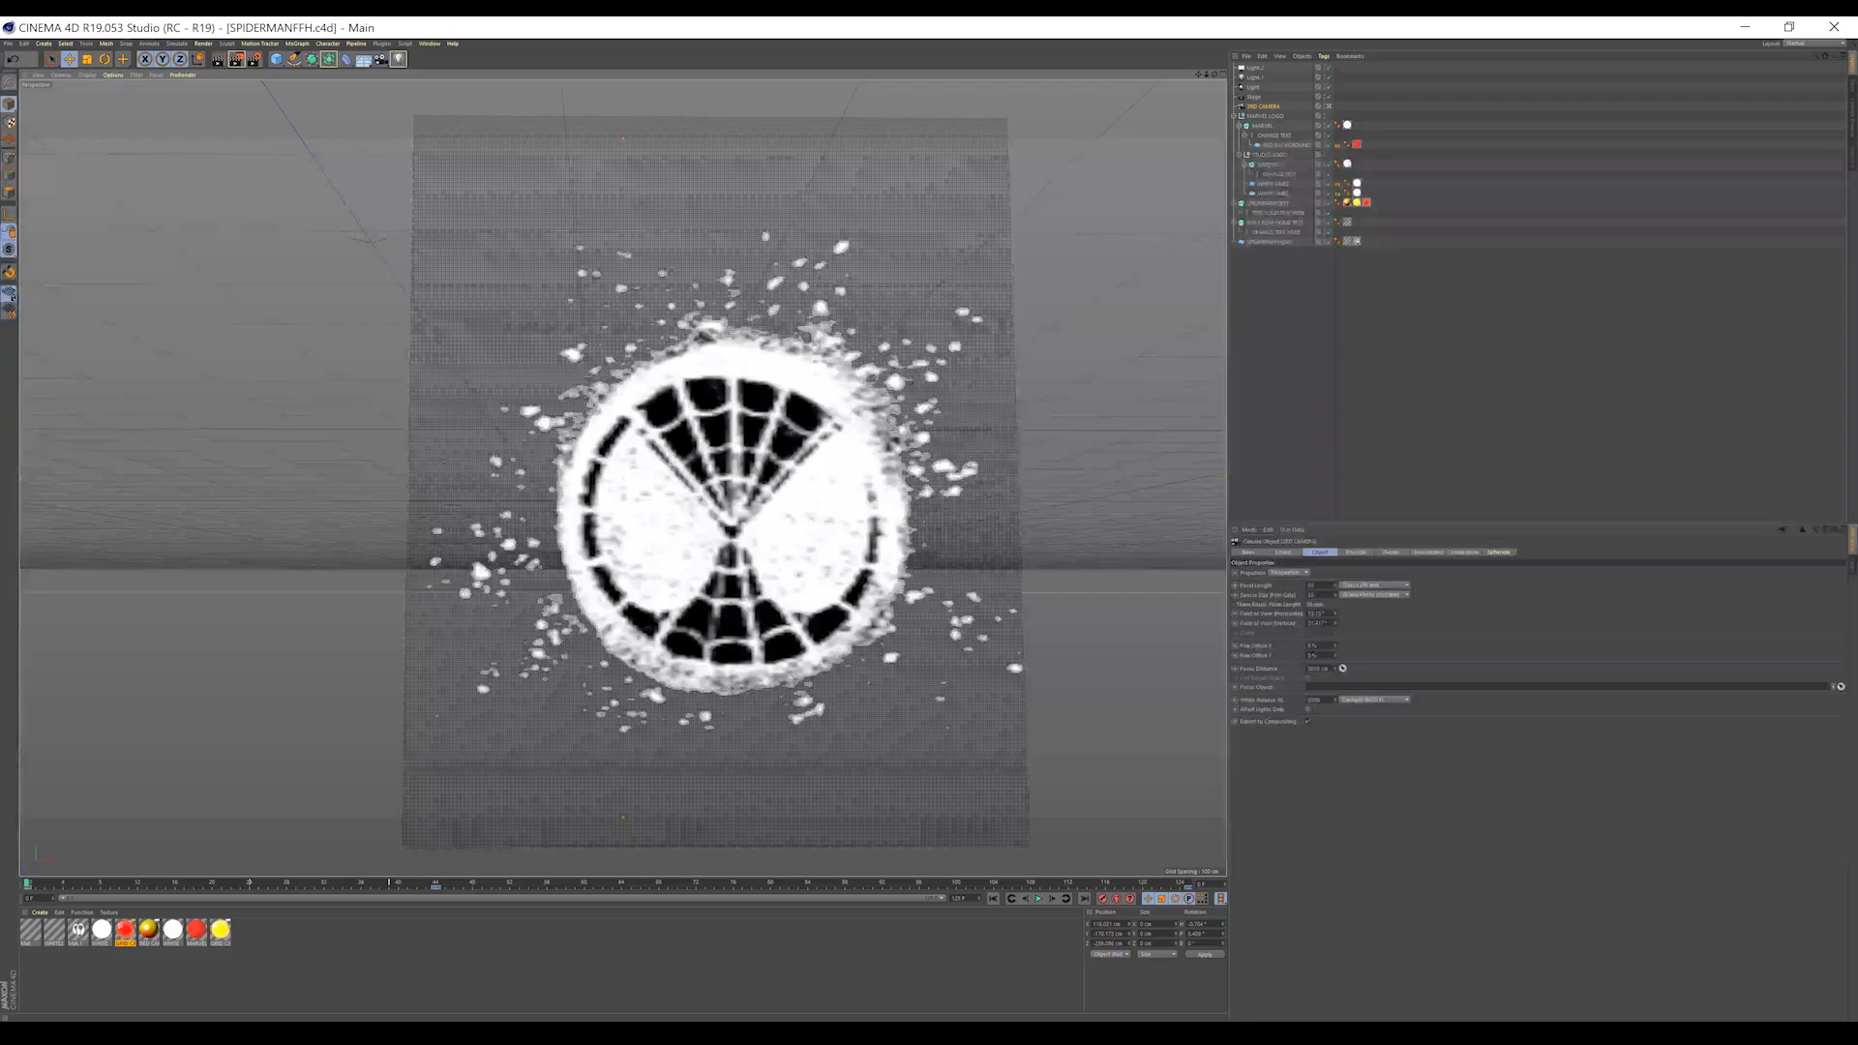
left_click(1221, 73)
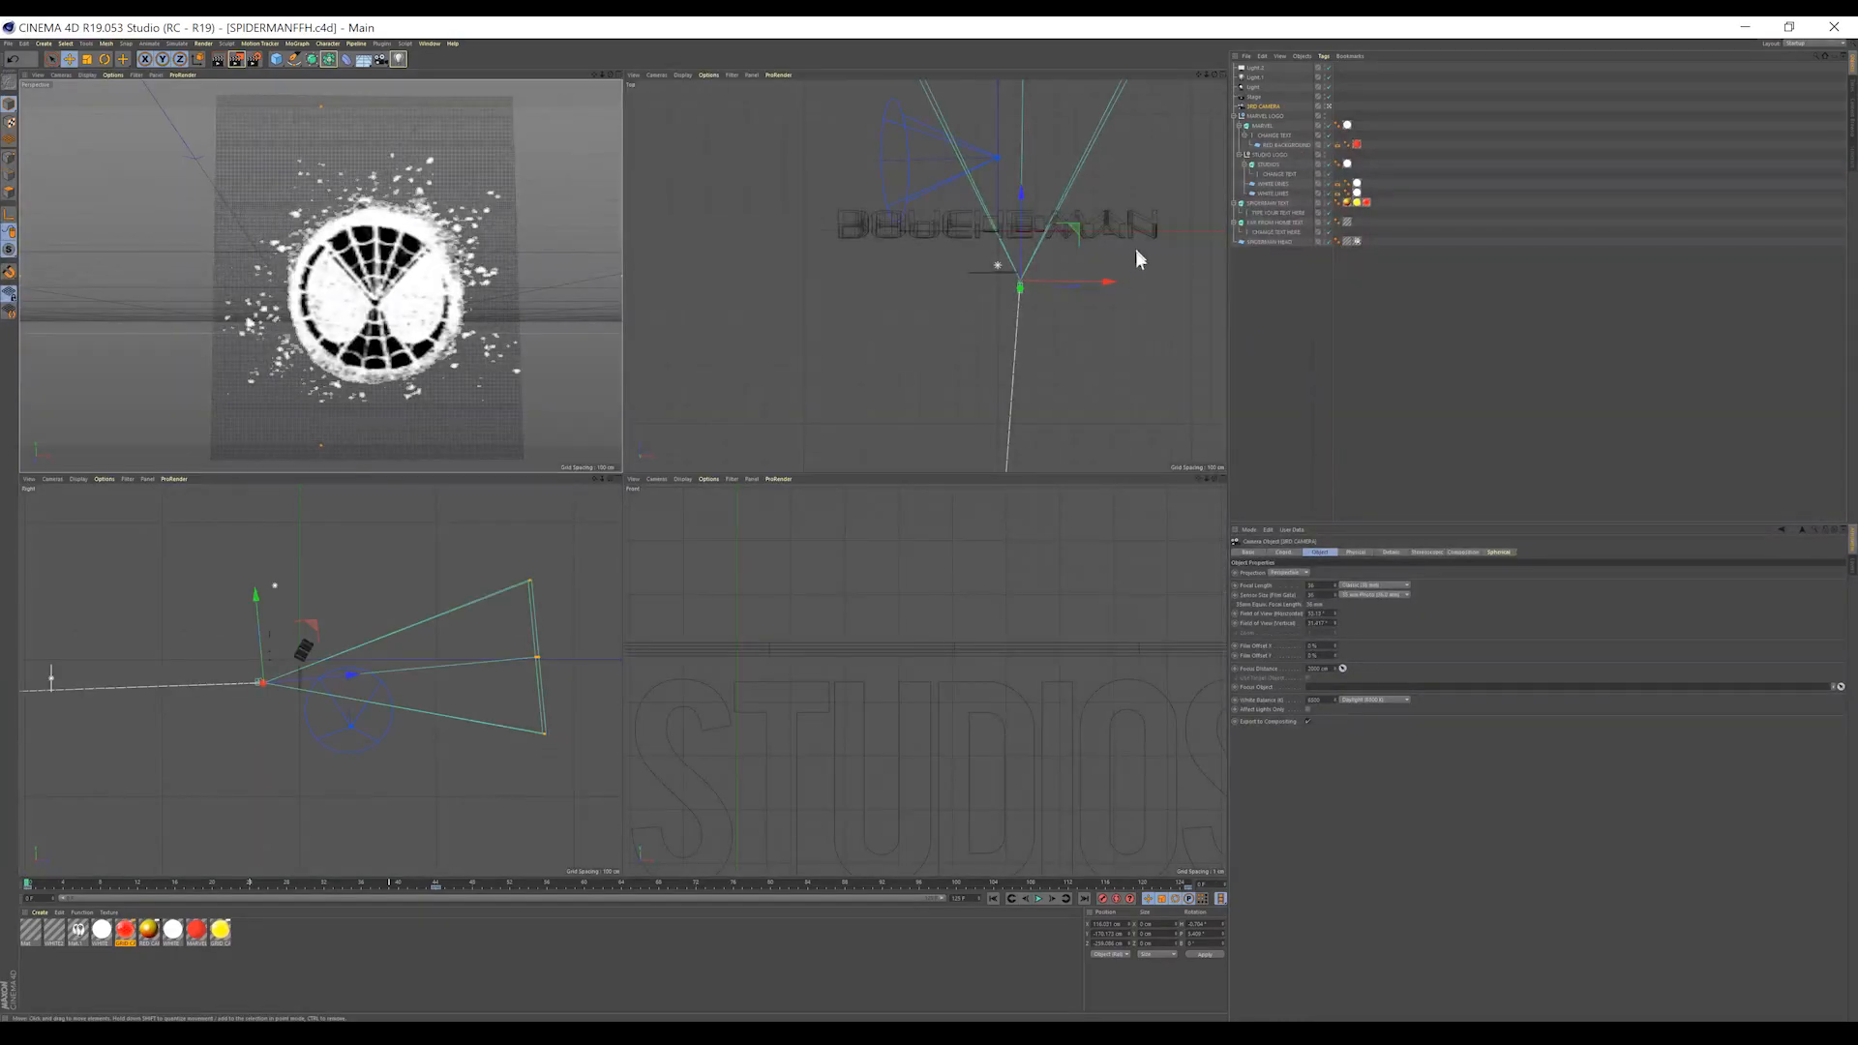
left_click_drag(1107, 281, 1106, 281)
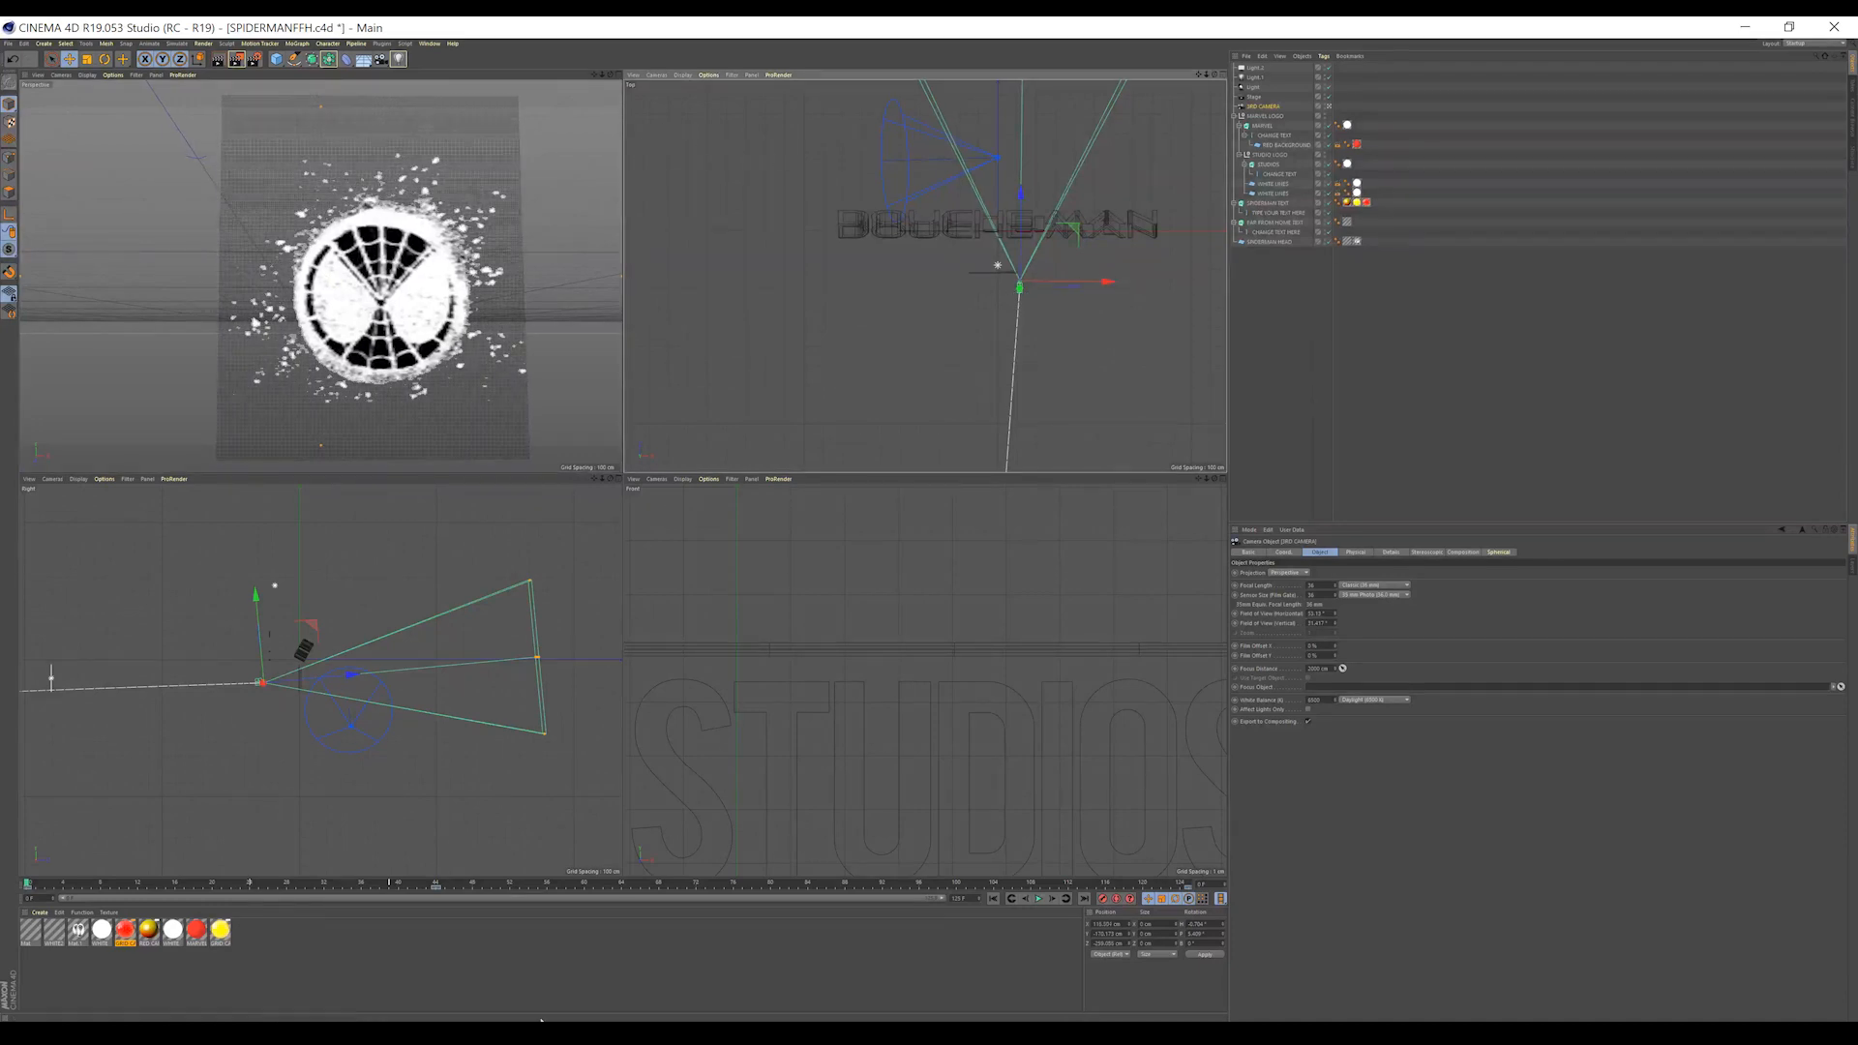
left_click(8, 44)
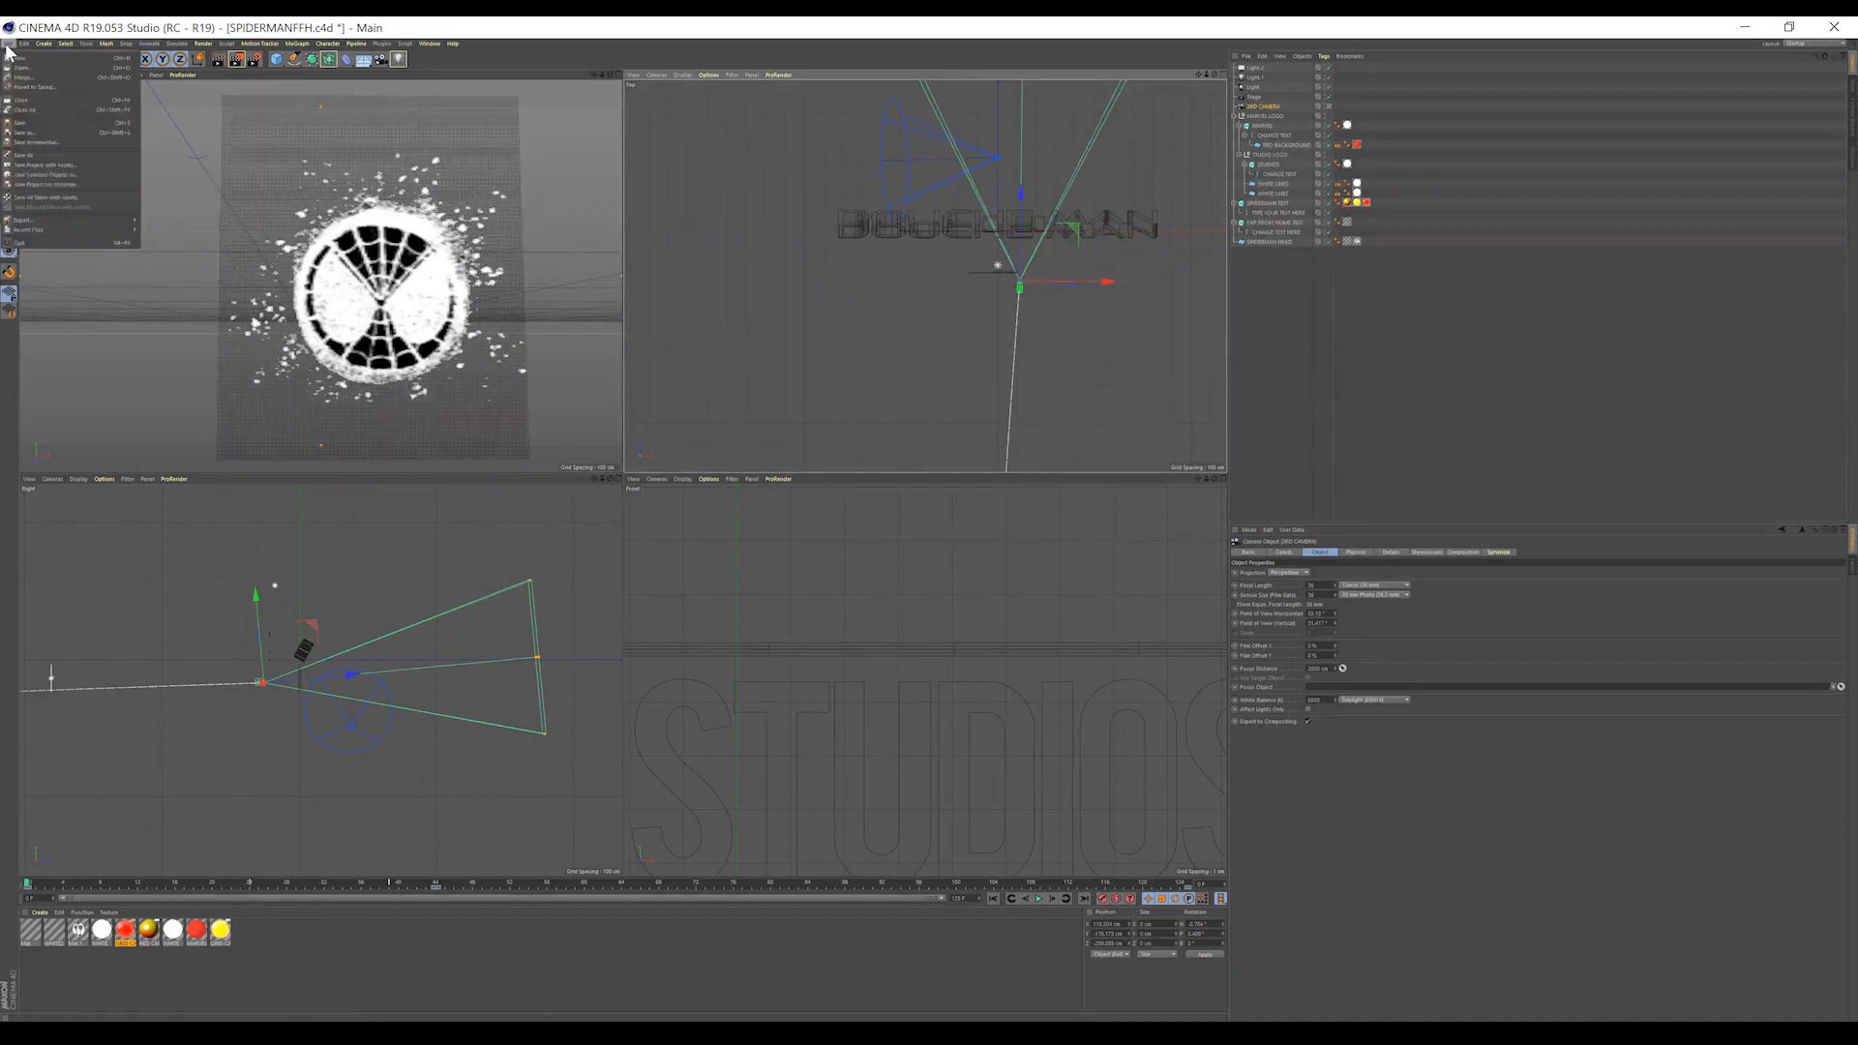
left_click(19, 123)
left_click(871, 1034)
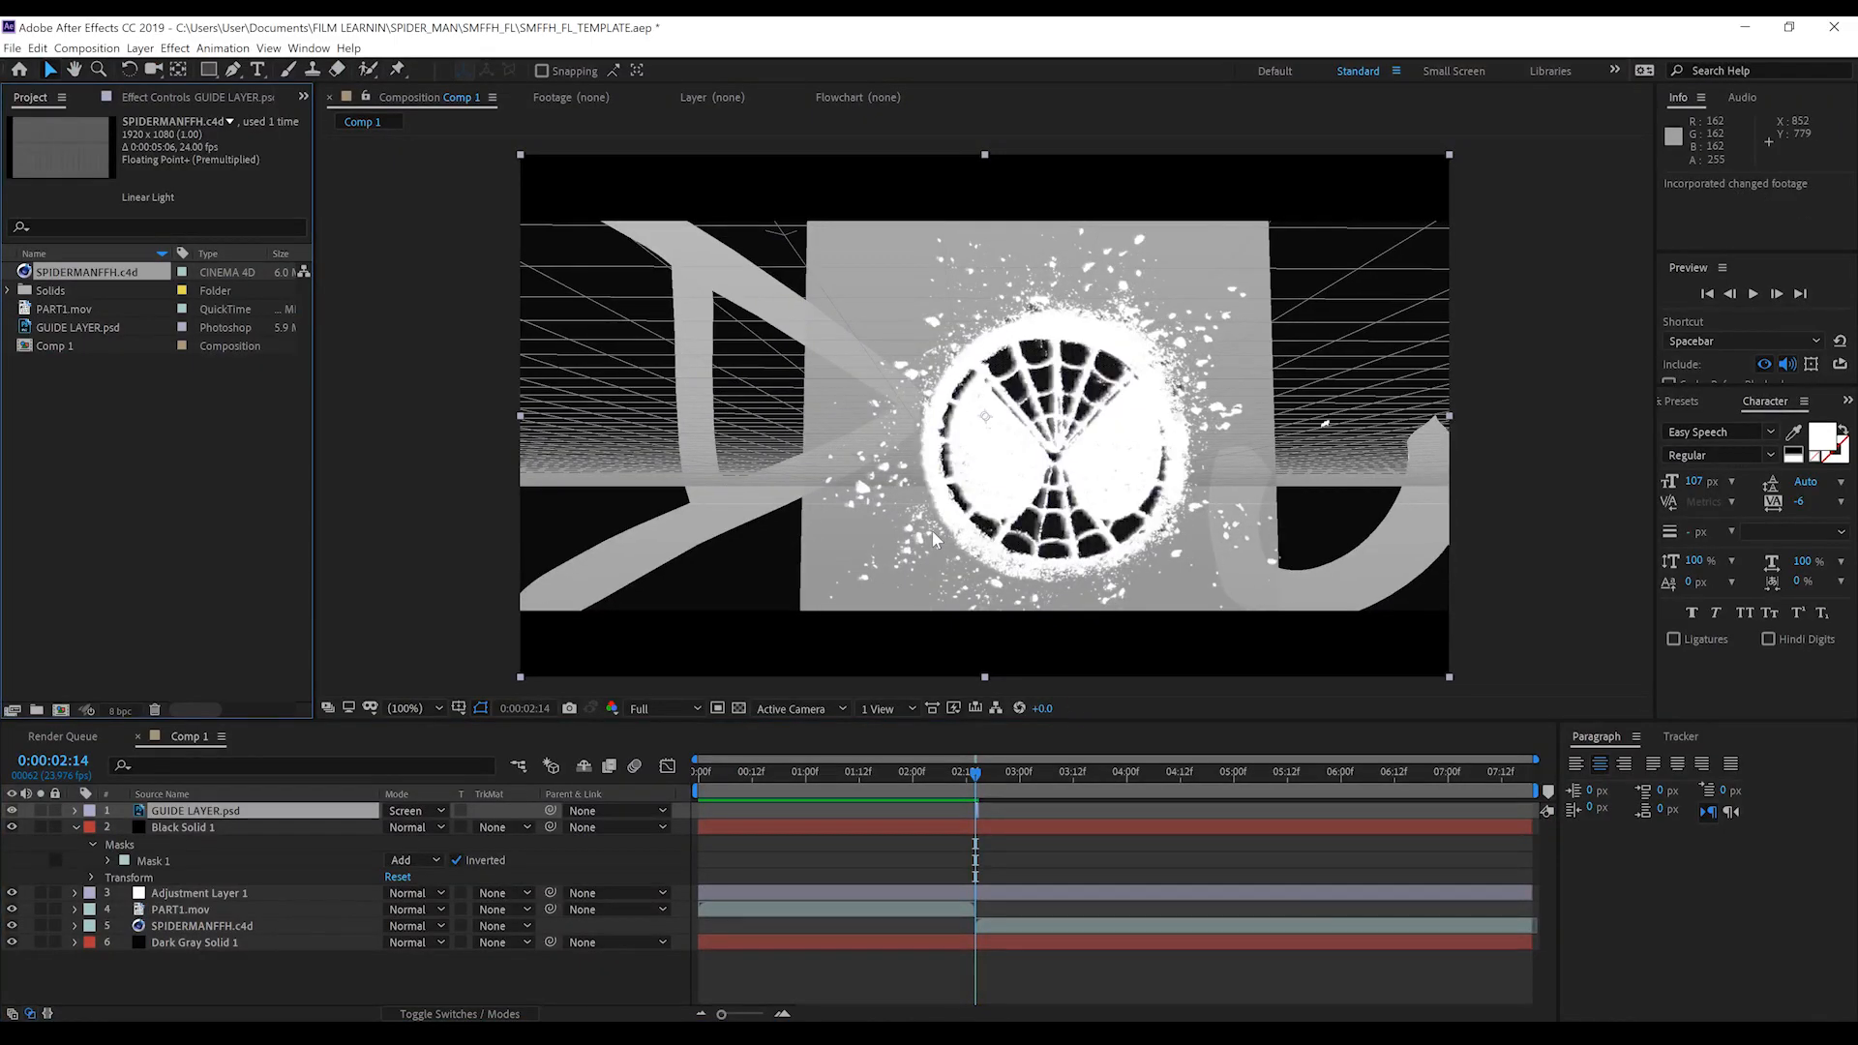
left_click(13, 811)
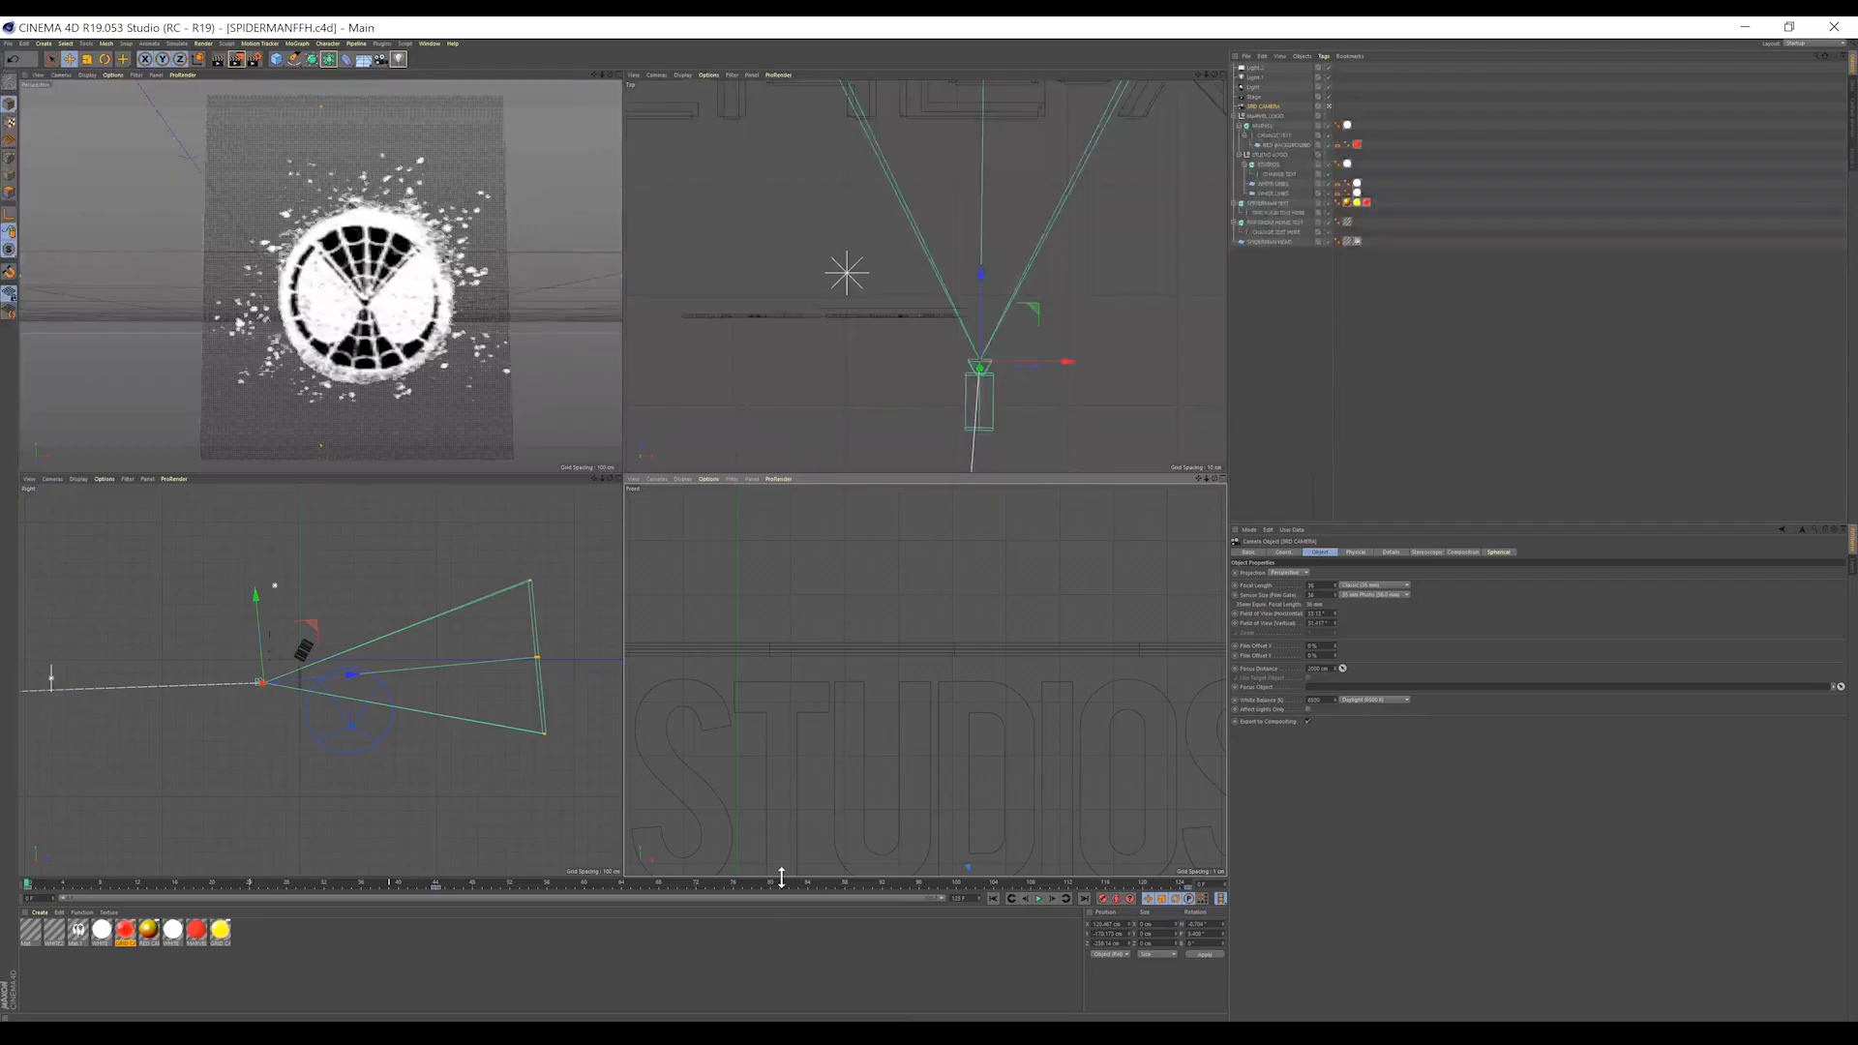
- In Cinema 4D, set the interpolation of the camera's first keyframe to Linear and play the animation in the perspective view
left_click(27, 886)
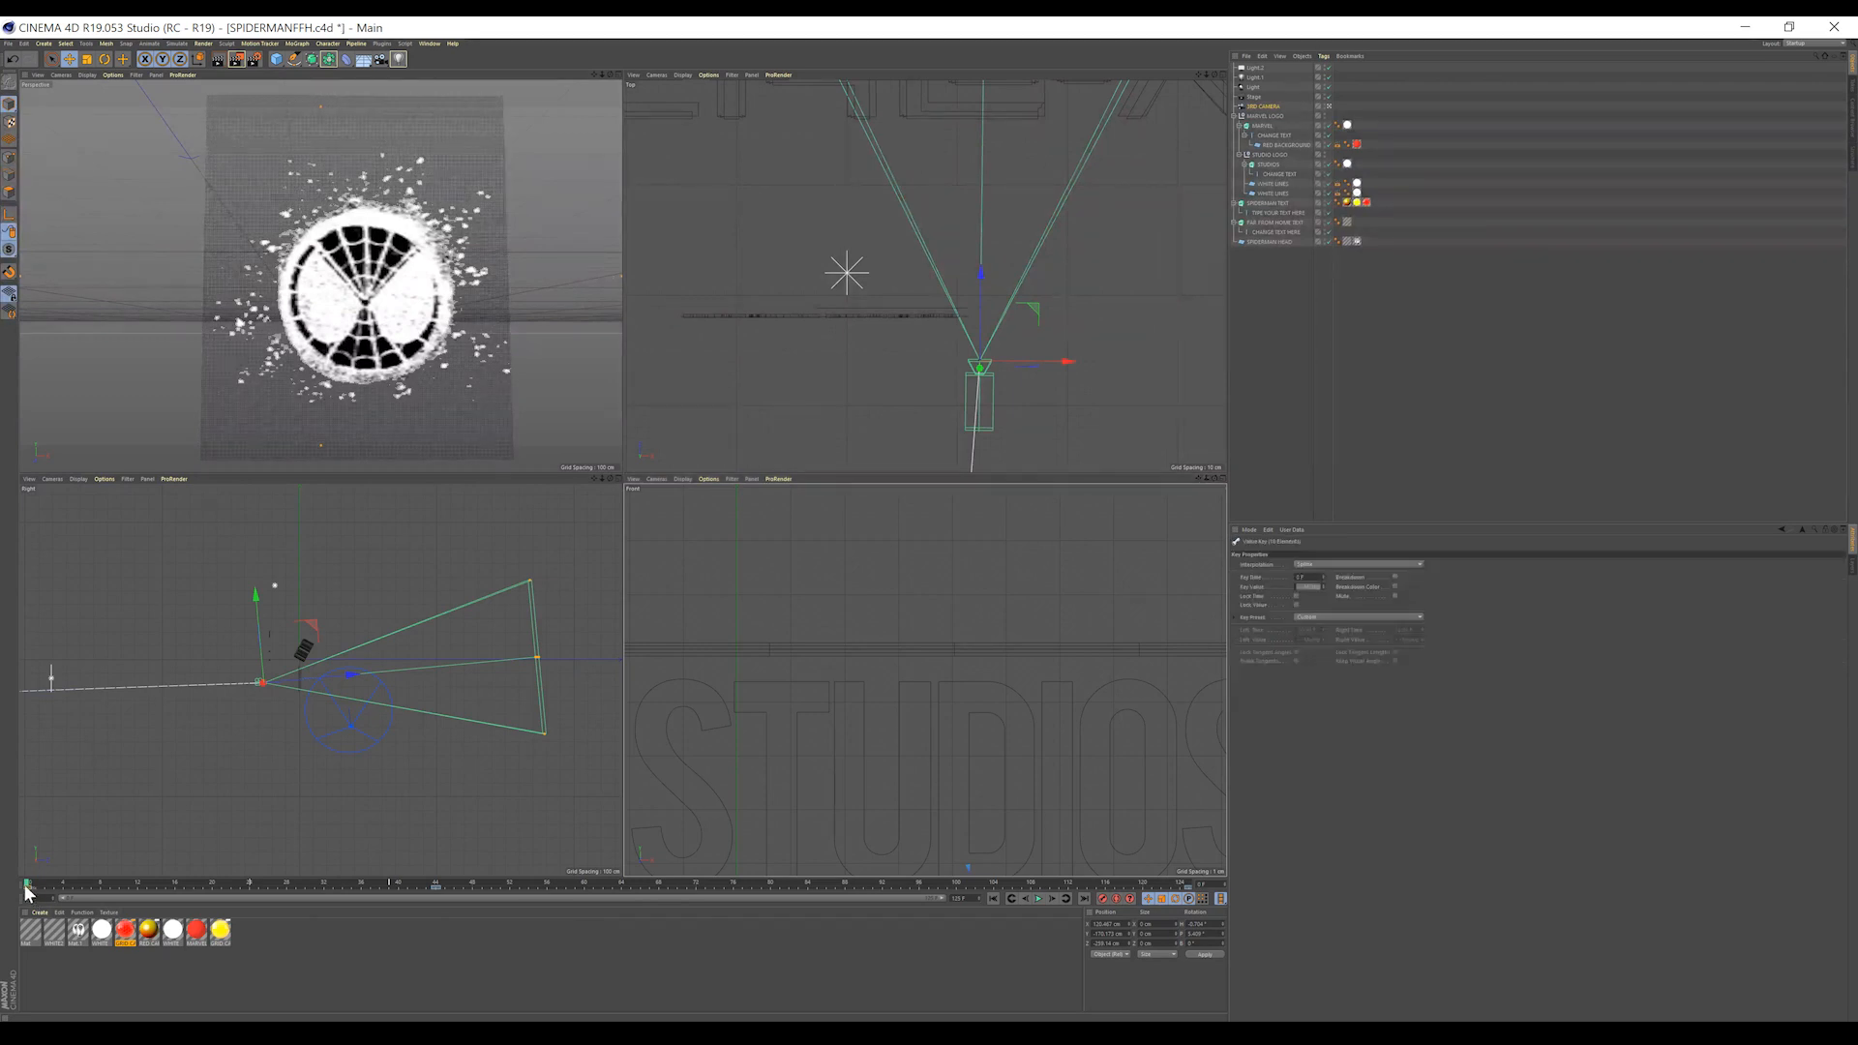
left_click(1326, 563)
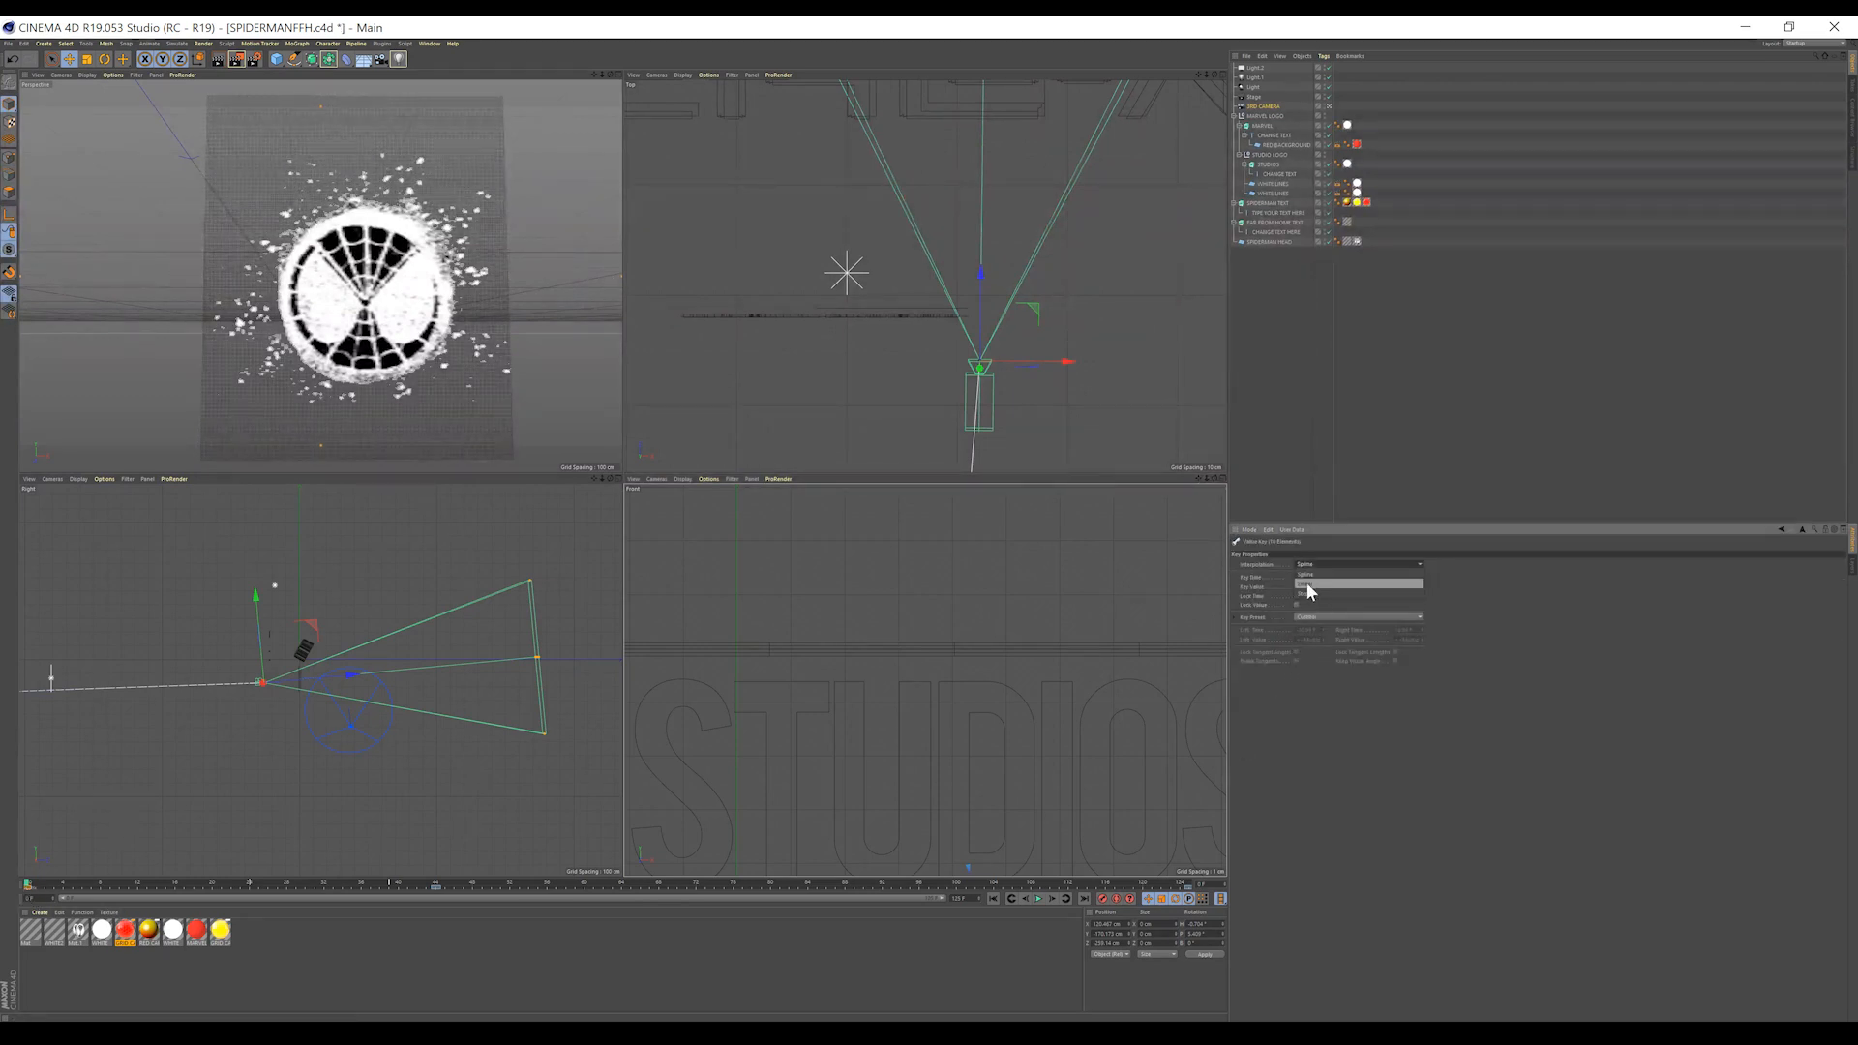
left_click(1310, 584)
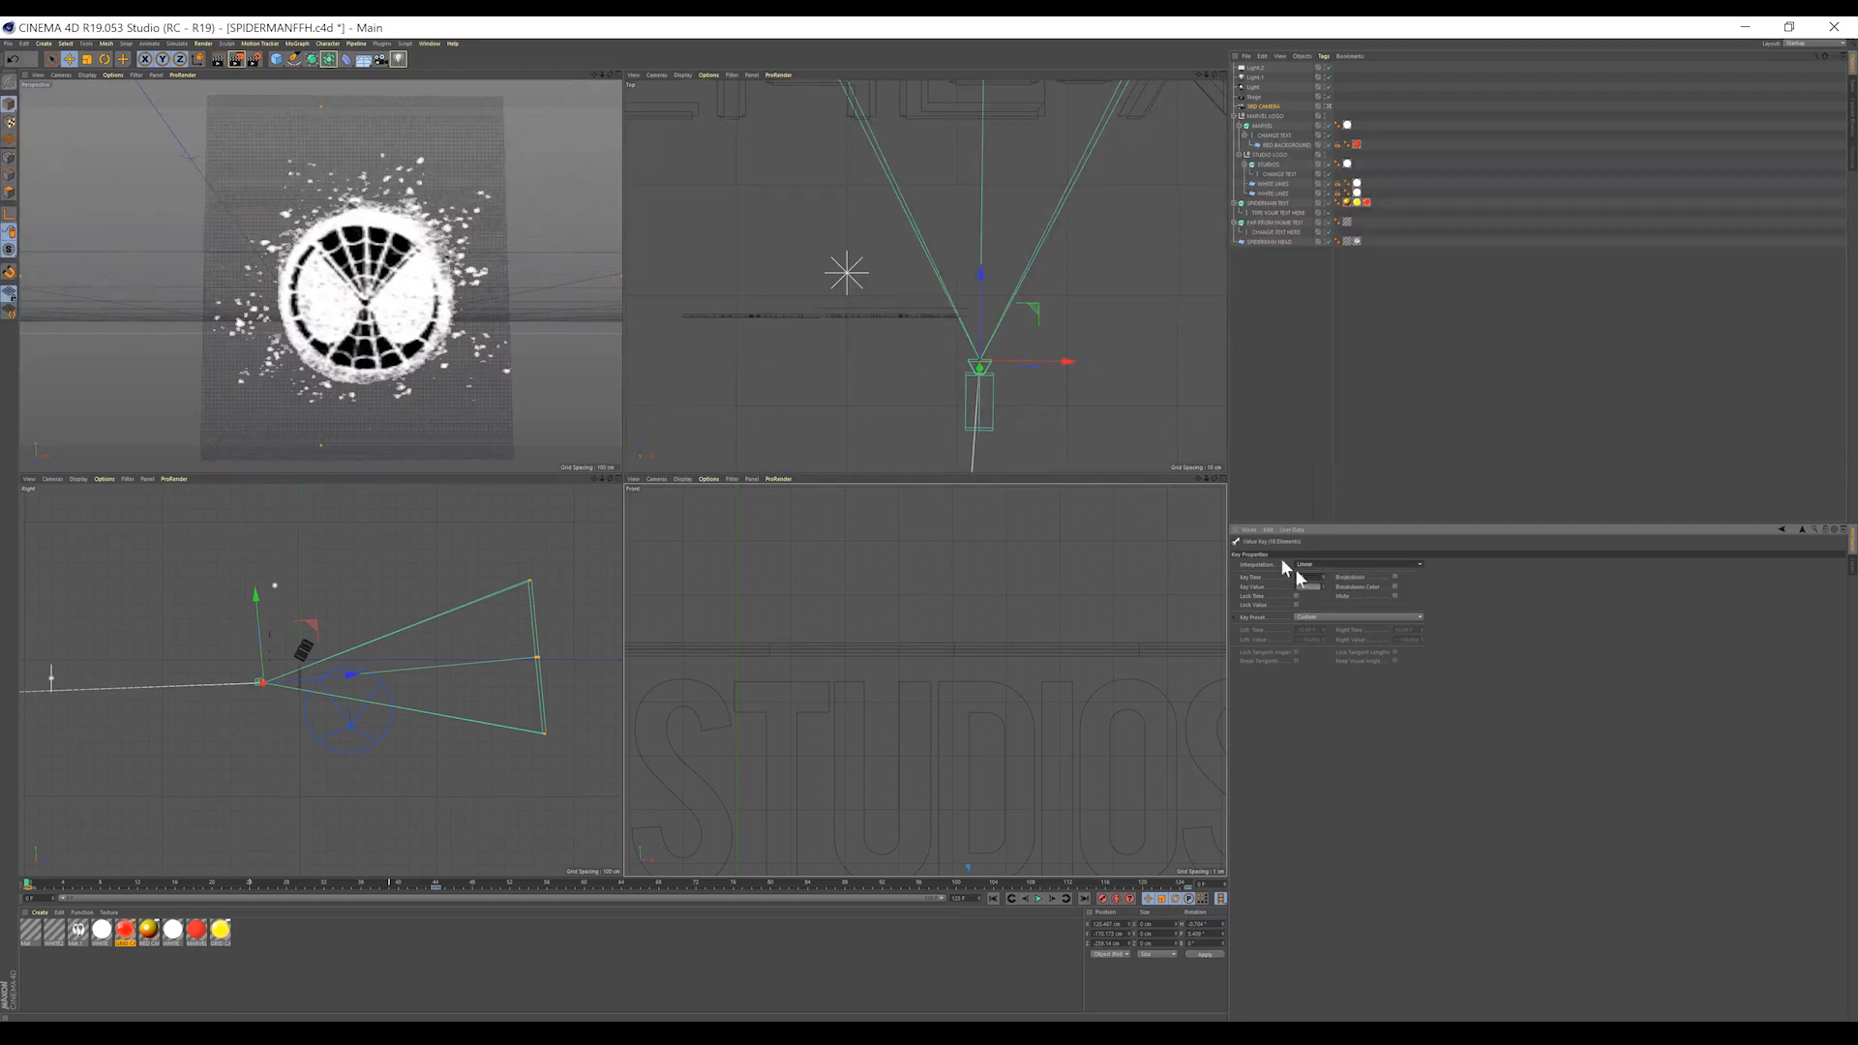
left_click(617, 73)
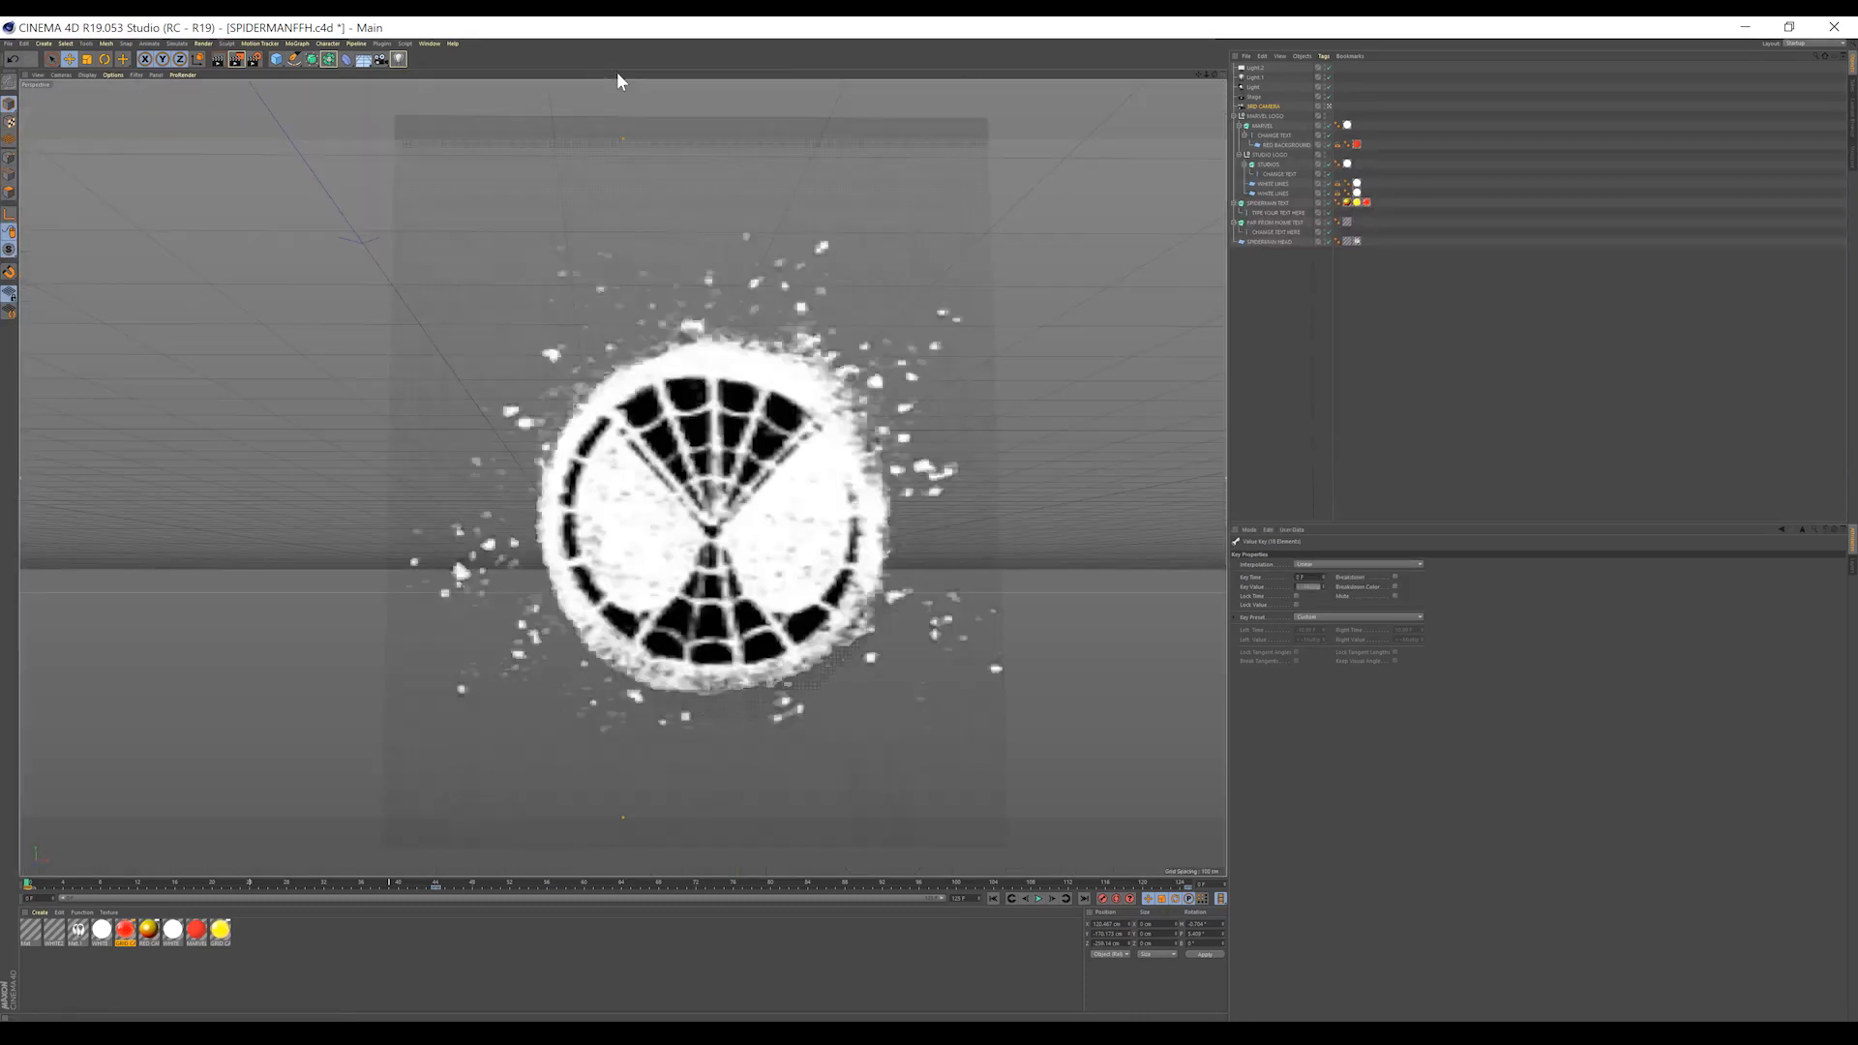
left_click(1035, 898)
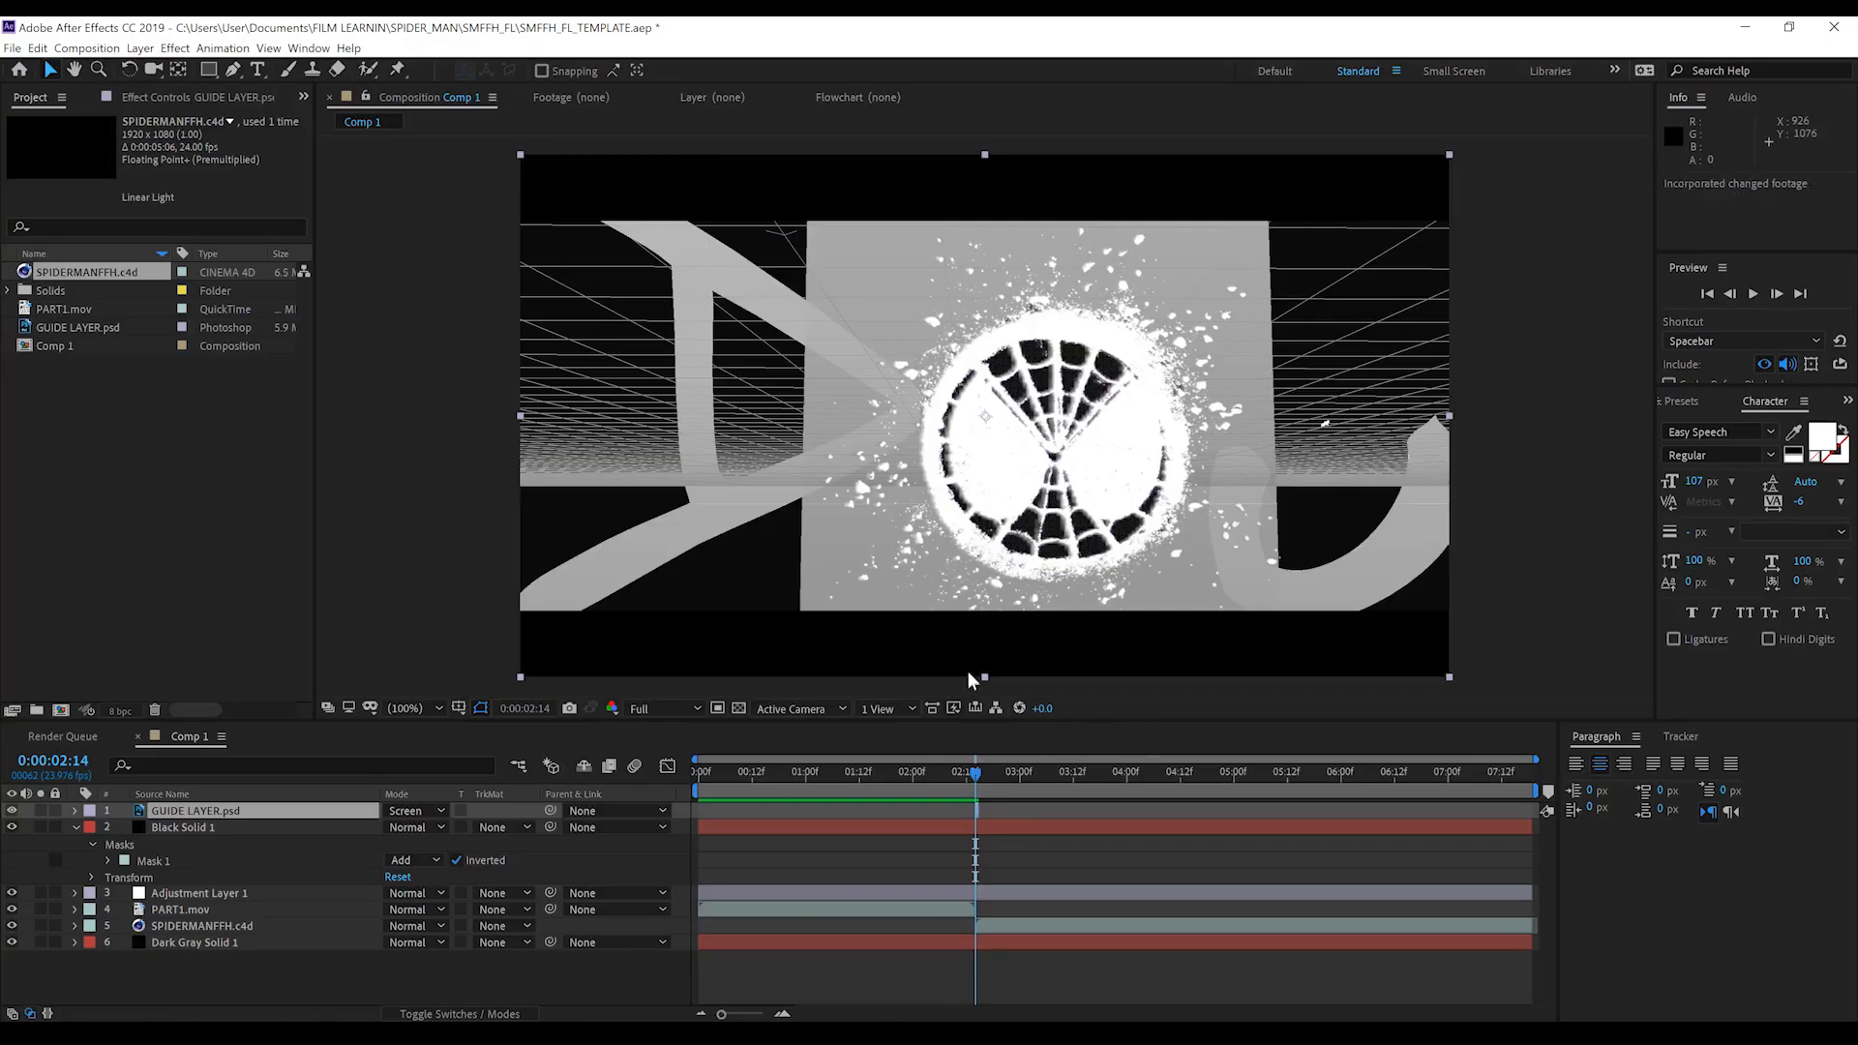
- In After Effects, hide GUIDE LAYER.psd and set SPIDERMANFFH.c4d's Cineware renderer to Standard (Final), moving to 0:00:07:04 to view the title
left_click(11, 811)
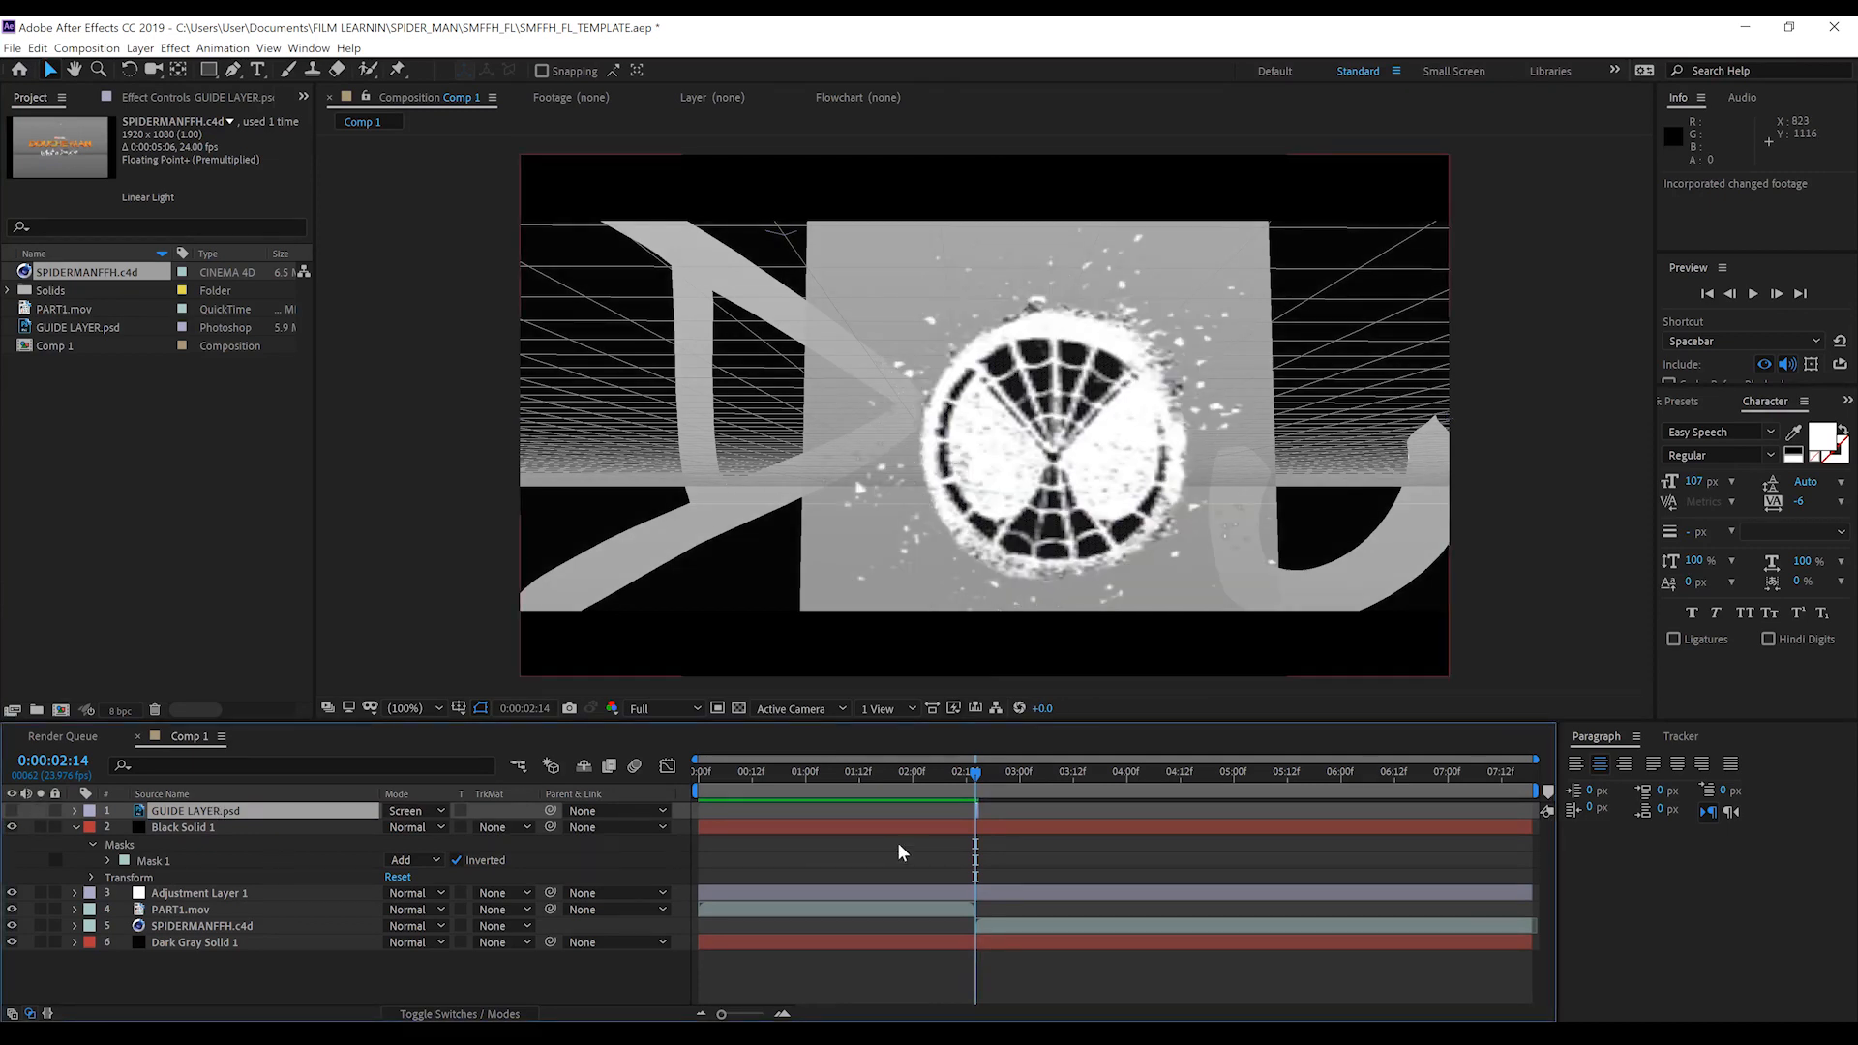
left_click(205, 927)
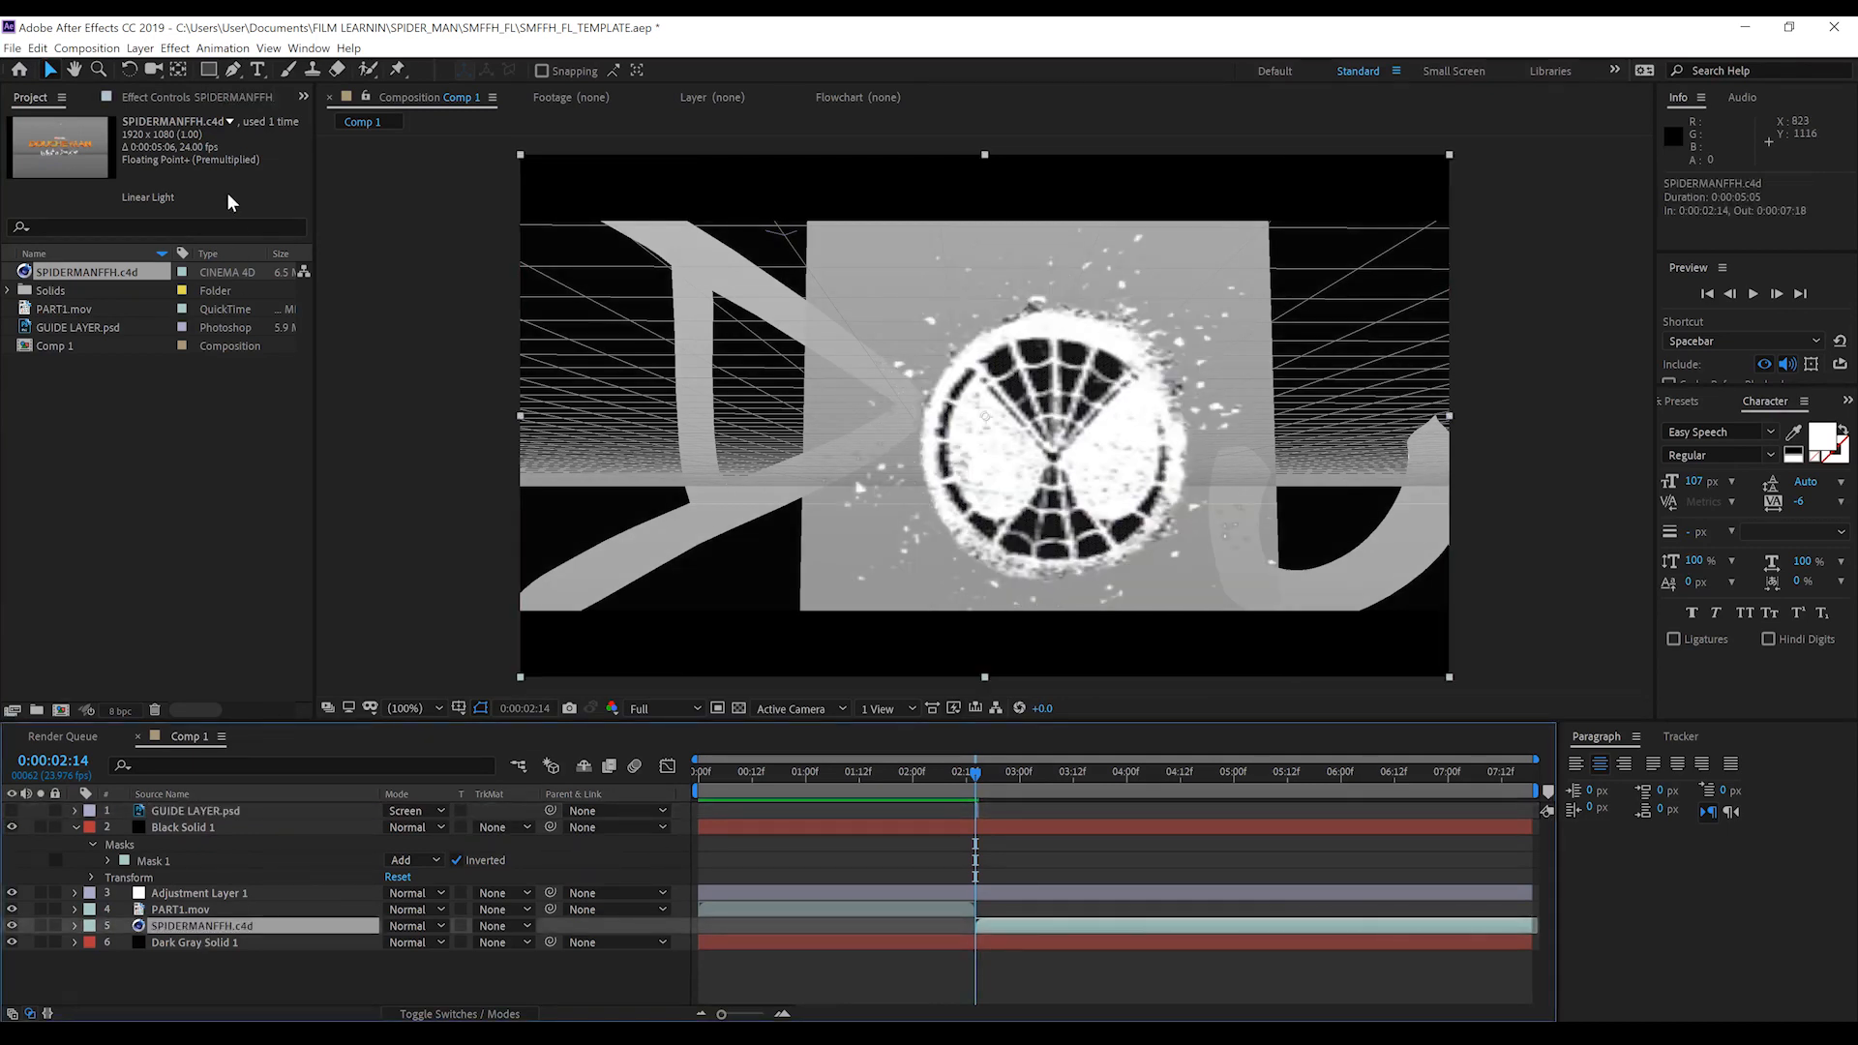
left_click(246, 98)
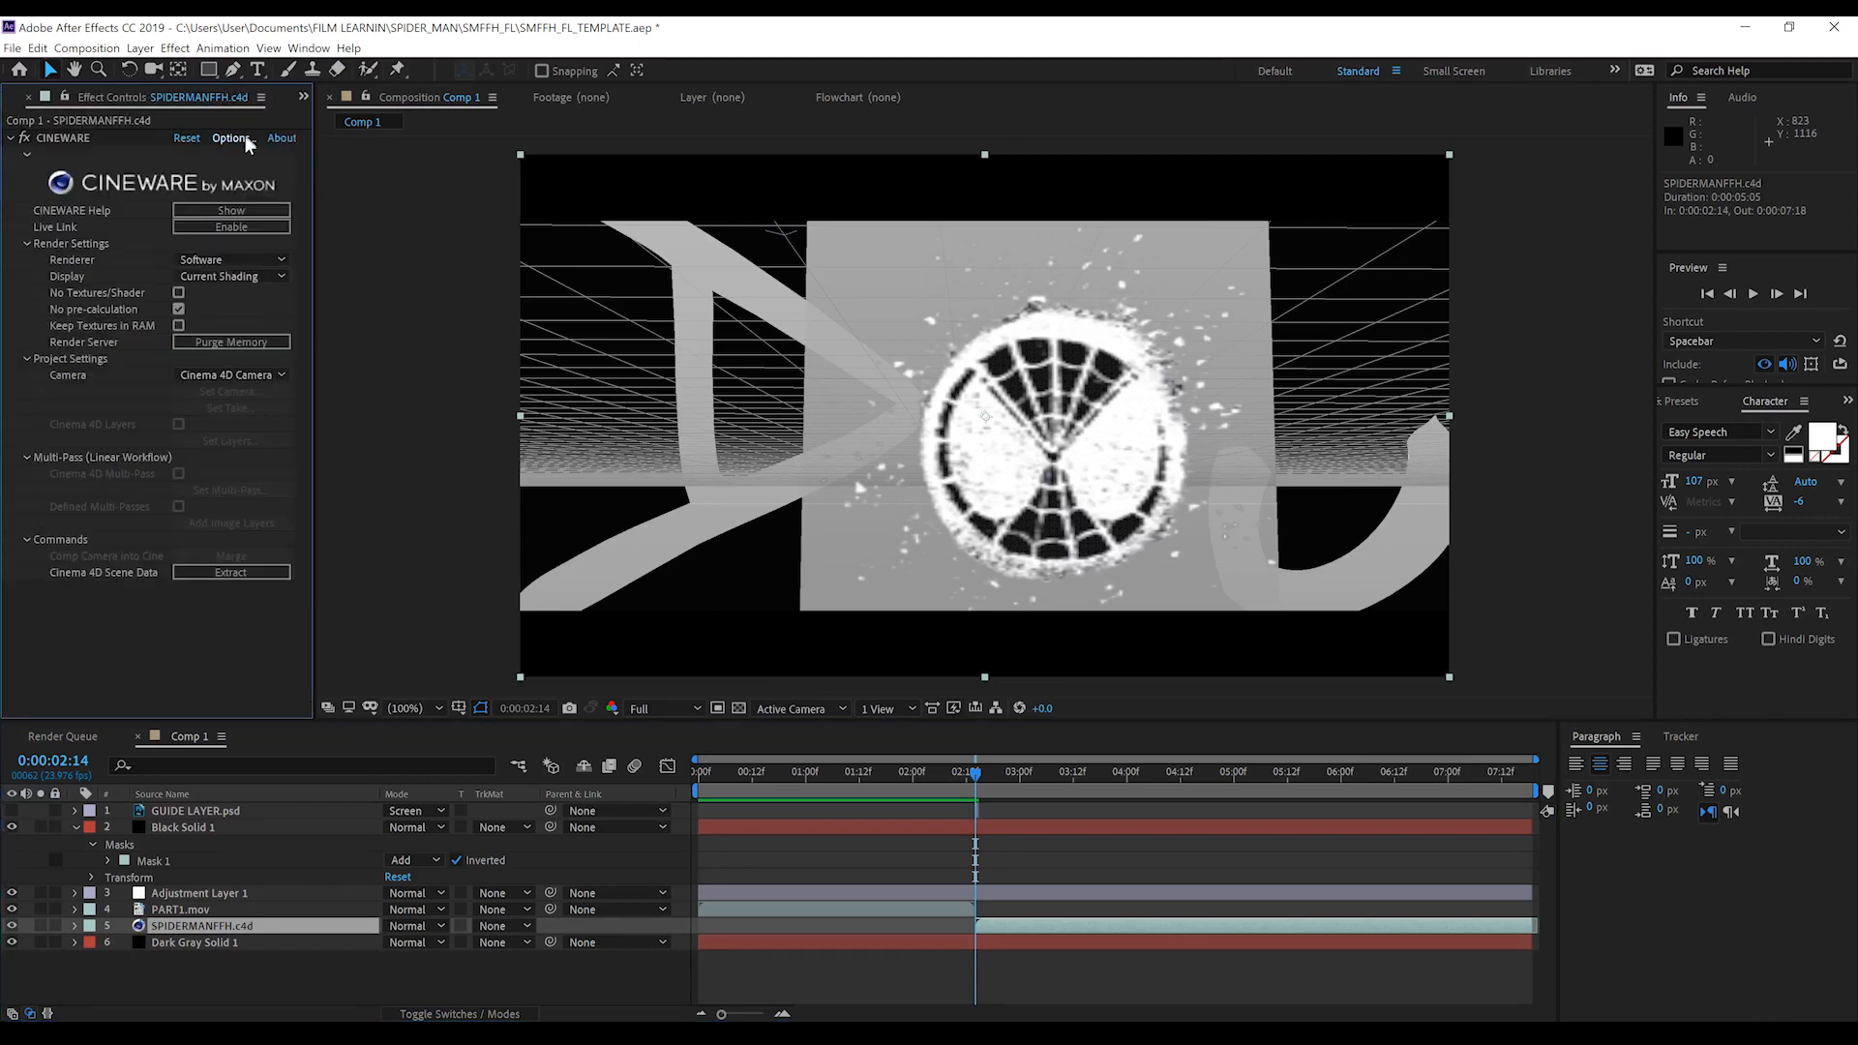
left_click(255, 262)
left_click(259, 278)
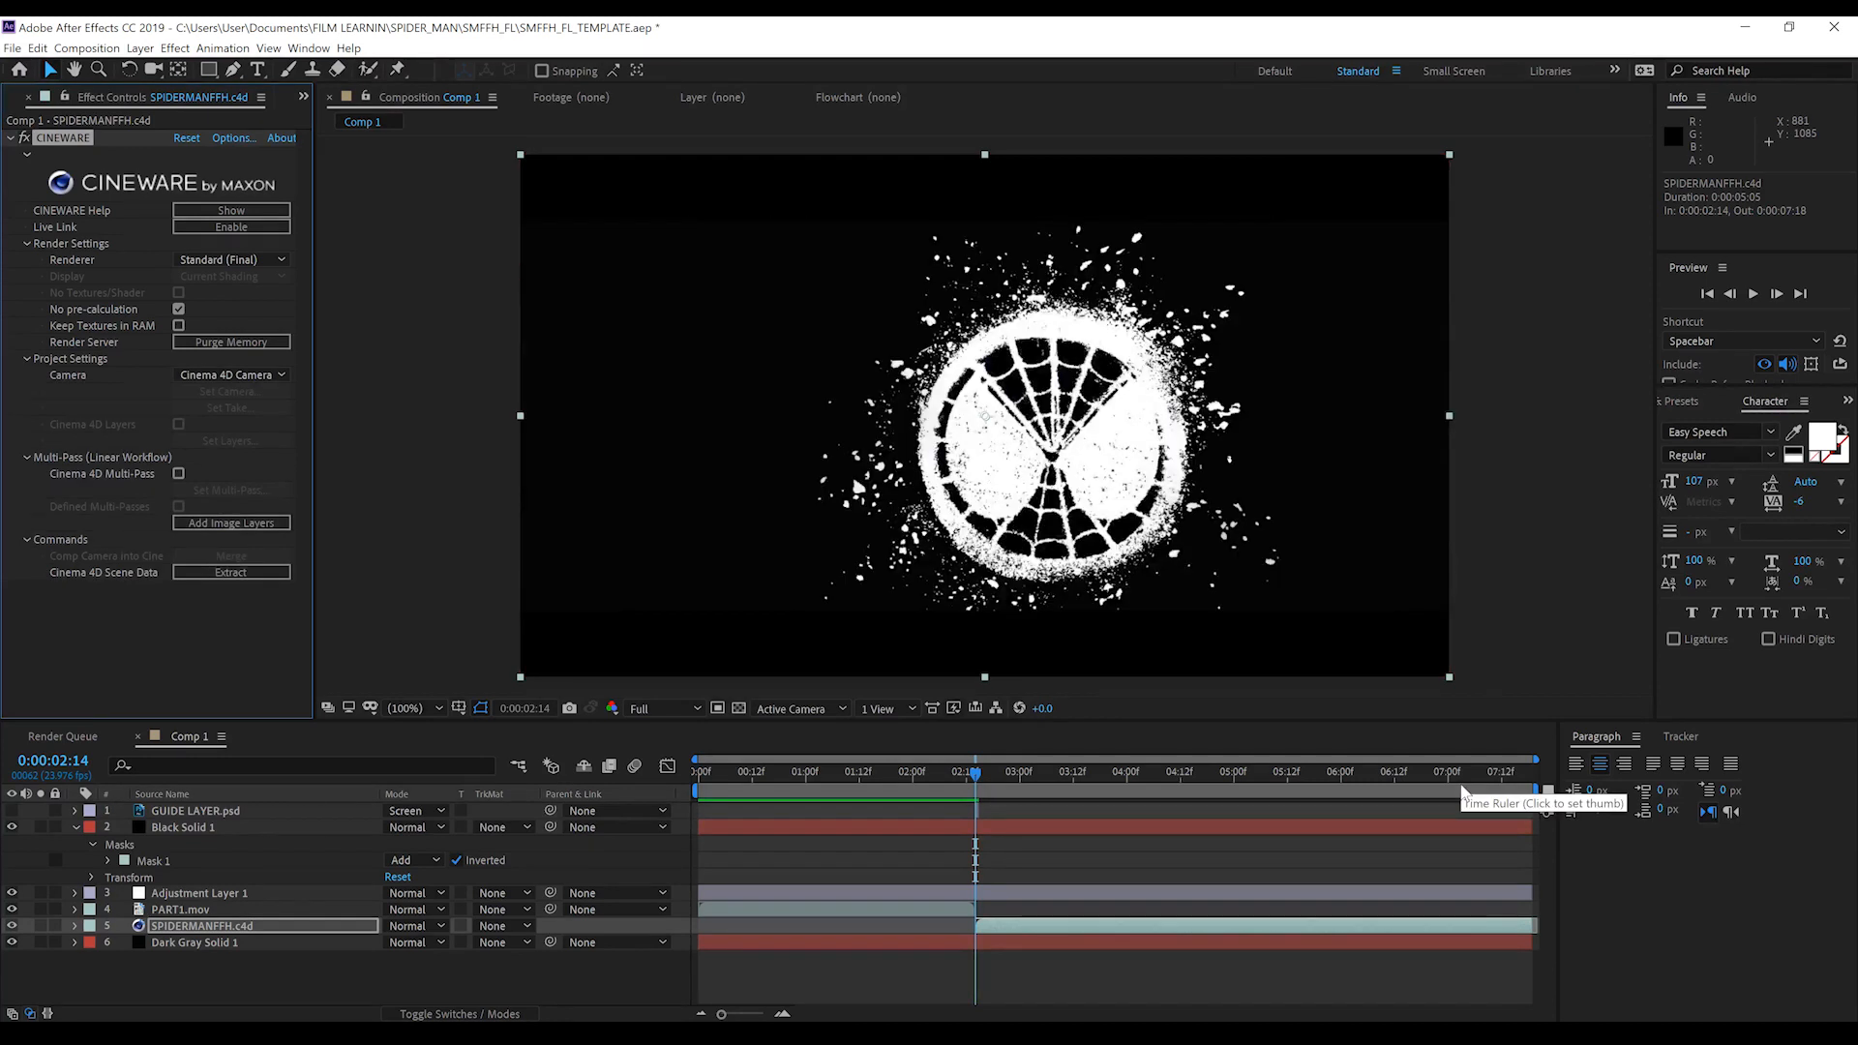
left_click(1468, 784)
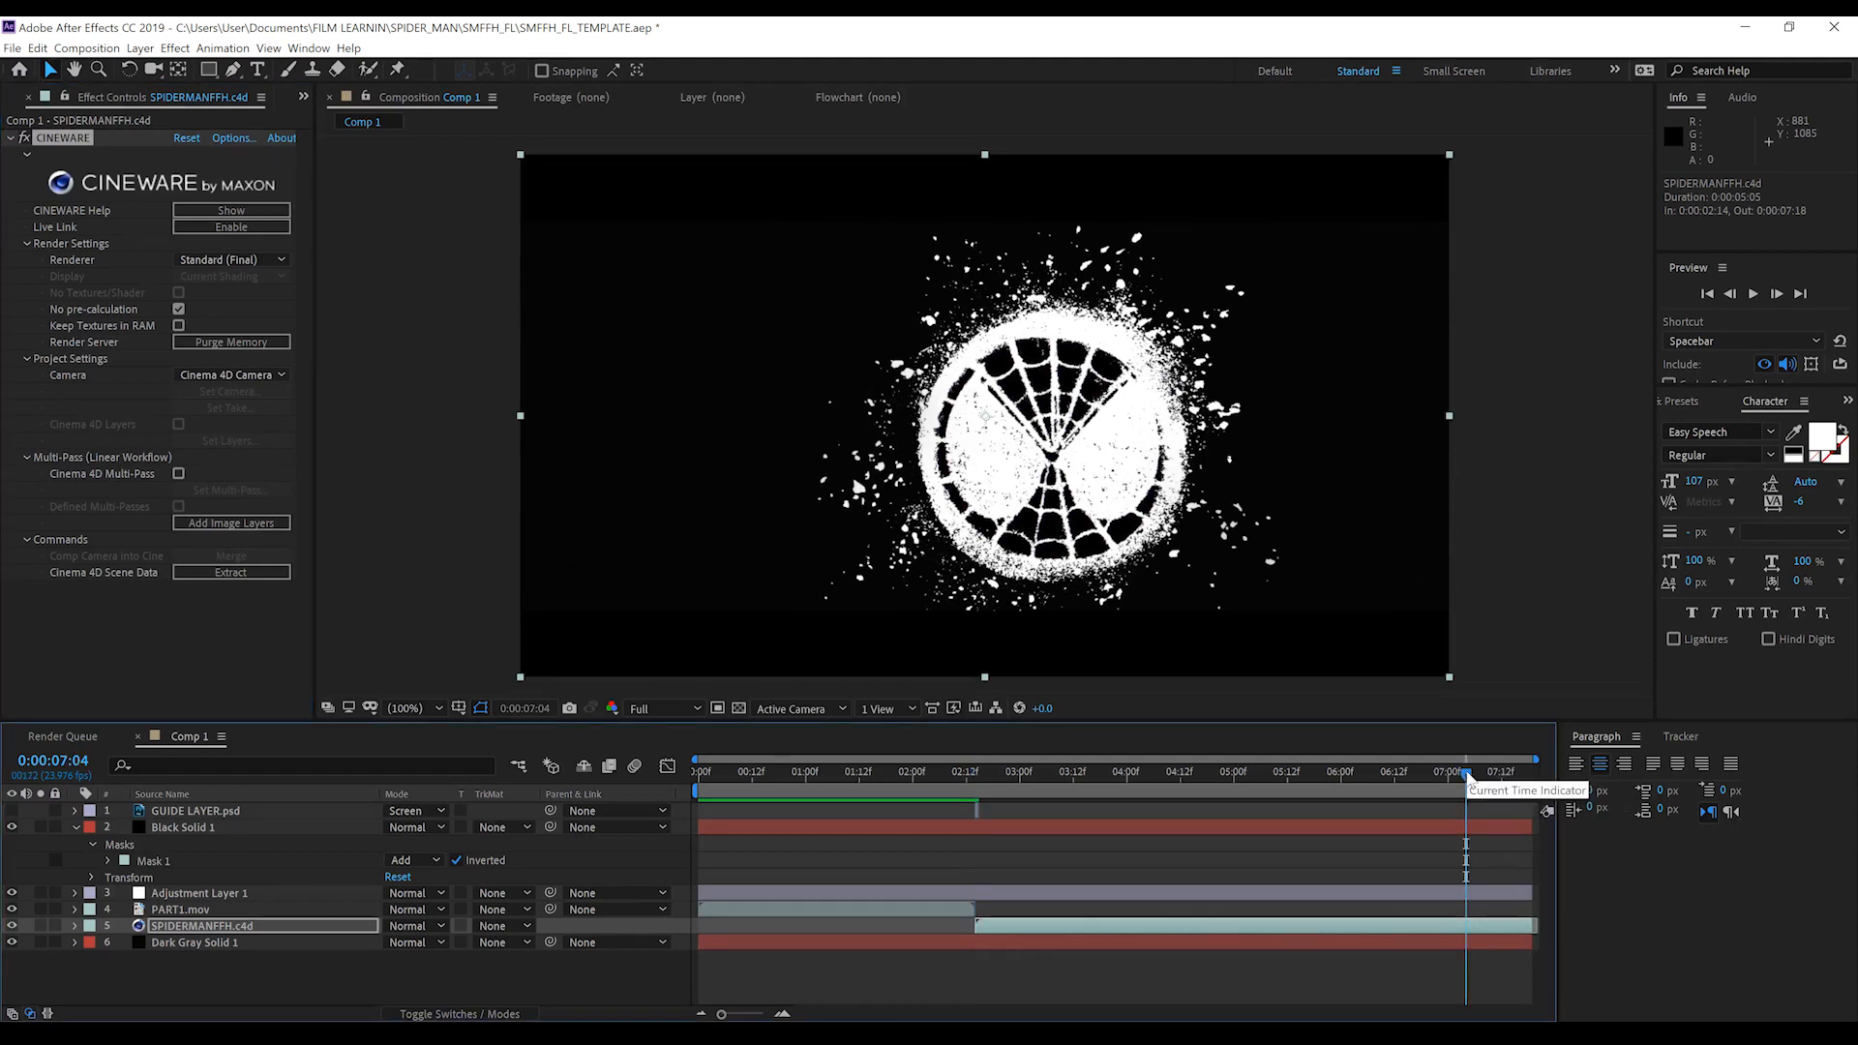